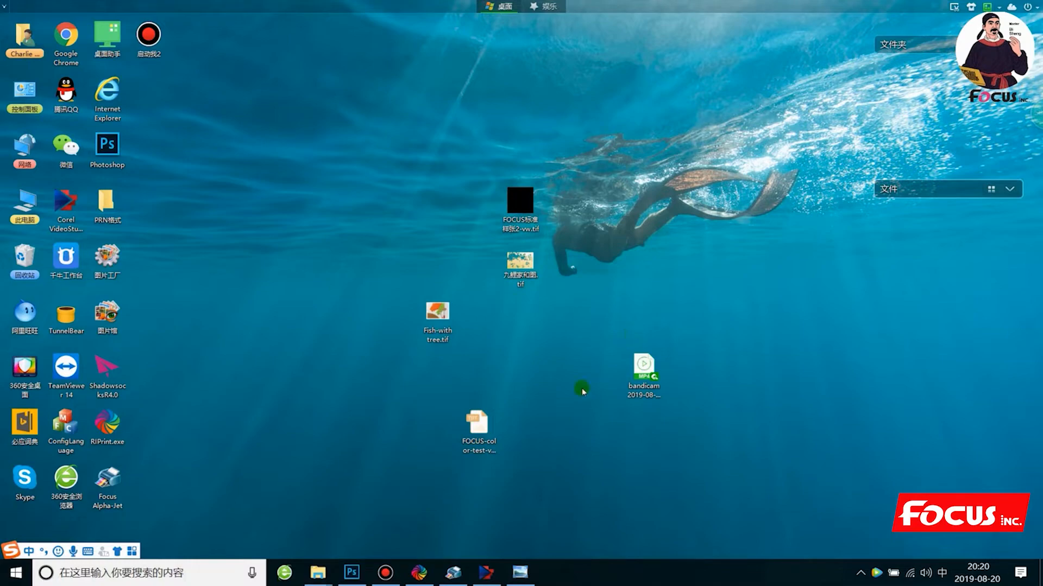
- View the Fish-with tree picture in Windows Photo Viewer, inspect it at different magnifications, and close it
left_click(528, 571)
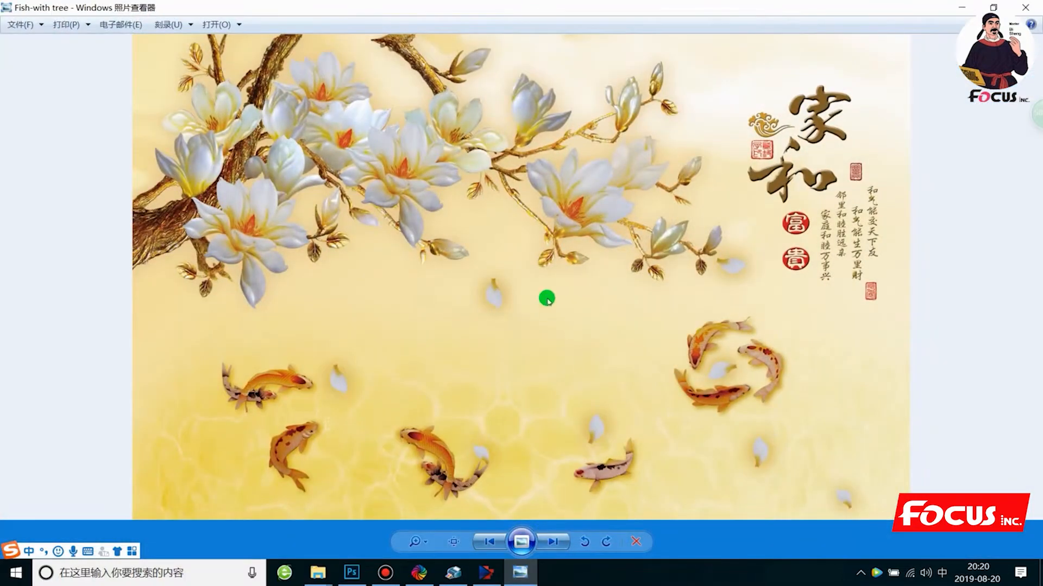
scroll(550, 293, "up", 2)
scroll(553, 294, "down", 2)
scroll(553, 294, "up", 1)
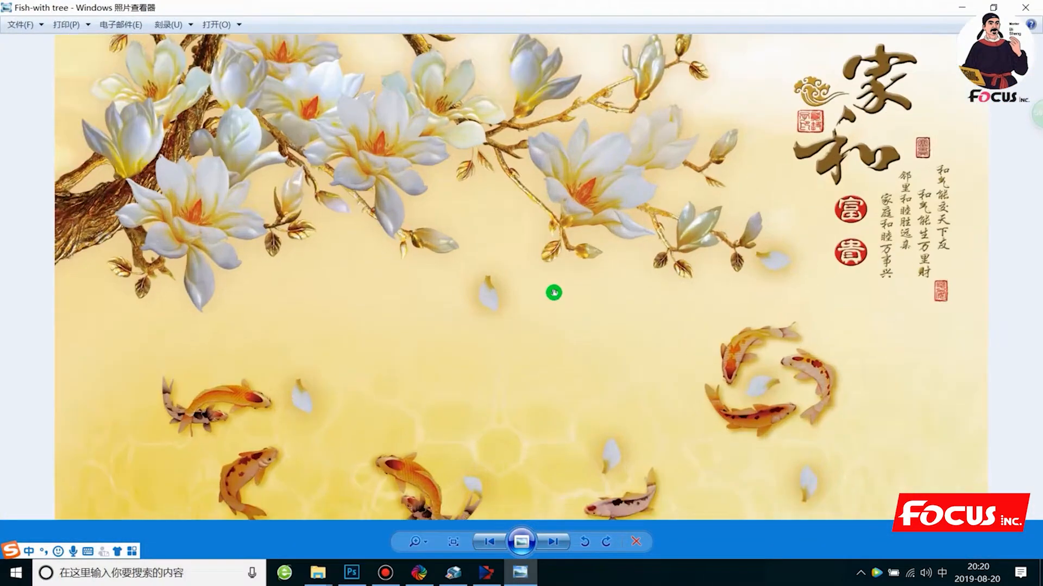
scroll(554, 294, "down", 1)
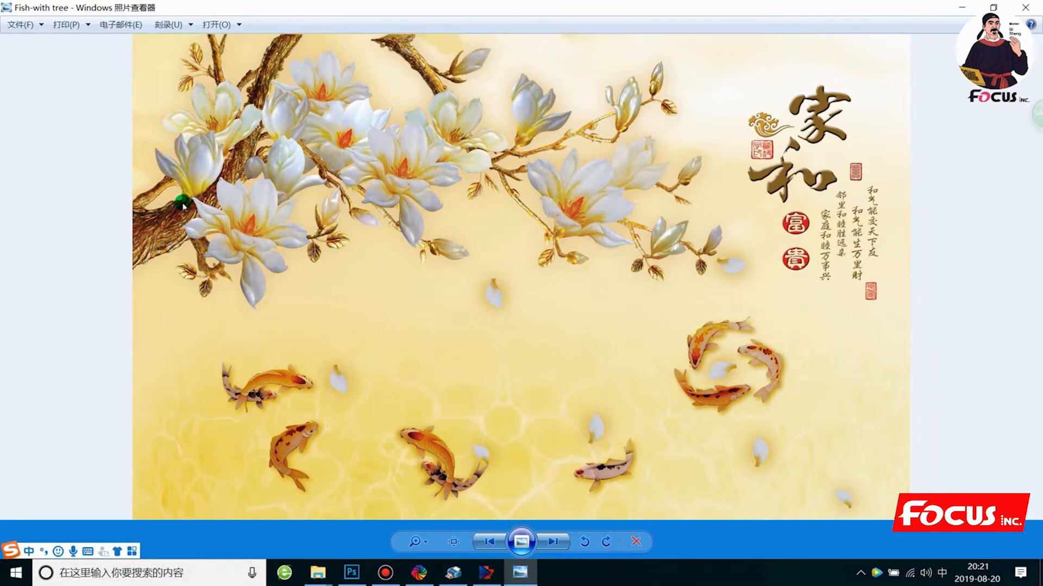
left_click(1023, 8)
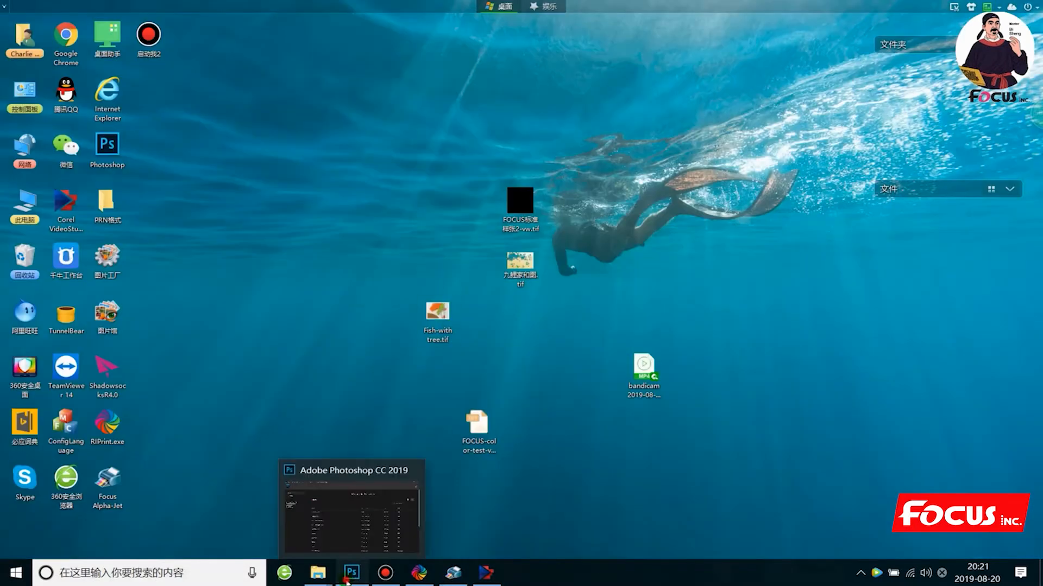
- Switch to Photoshop and move its window aside so the image files on the desktop are reachable
left_click(351, 573)
left_click_drag(969, 15, 322, 89)
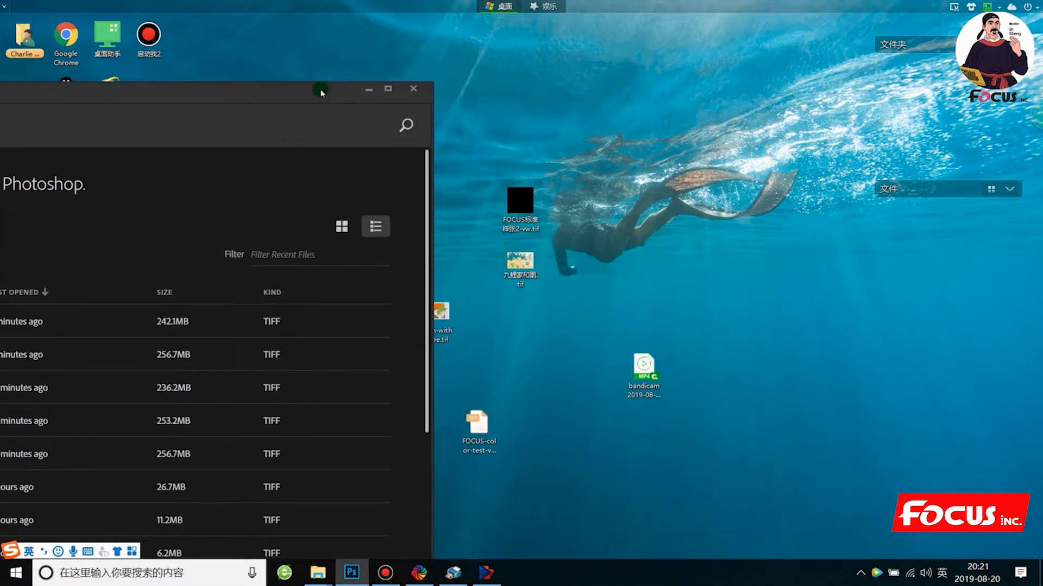
left_click(460, 423)
left_click_drag(454, 423, 331, 103)
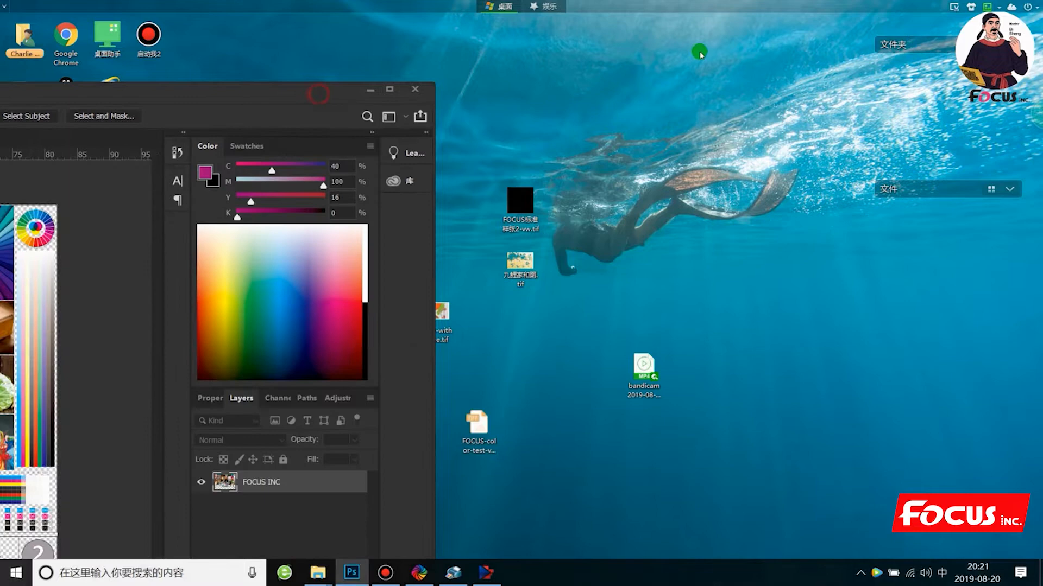
double_click(320, 96)
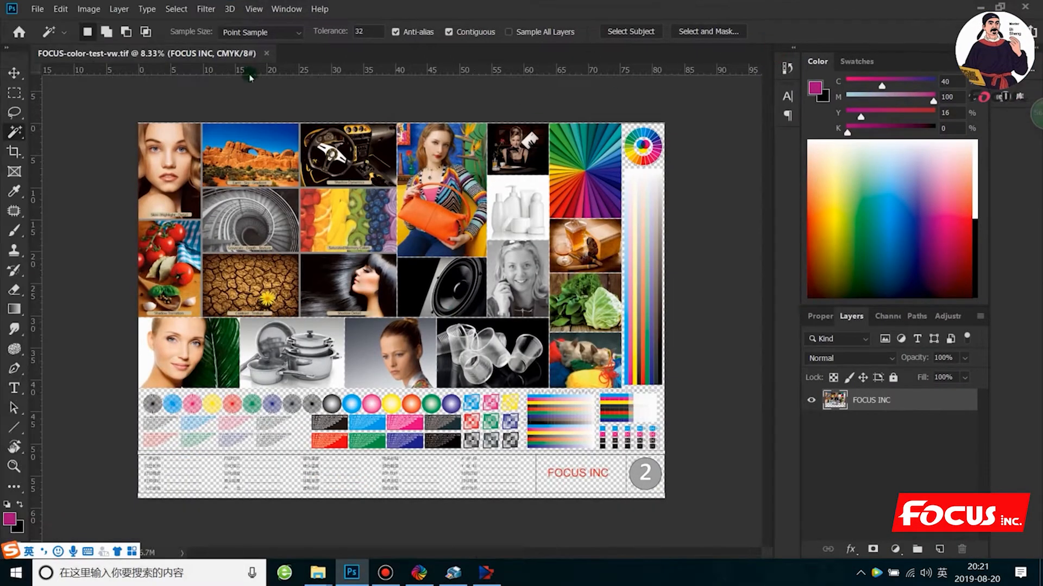
left_click(266, 53)
left_click(1000, 7)
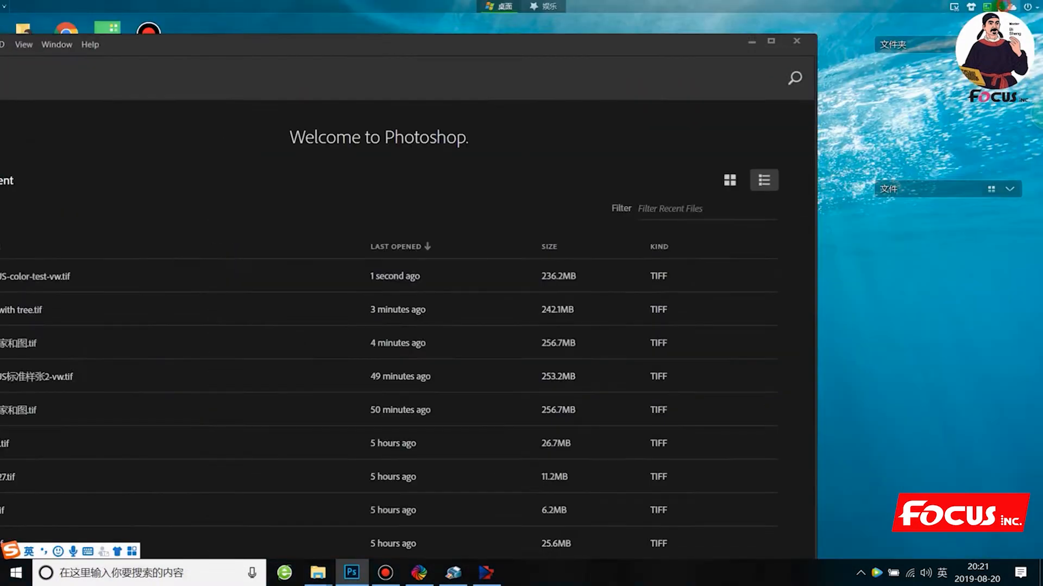
- Open Fish-with tree.tif from the desktop in Photoshop and maximize the program window
left_click_drag(705, 48, 655, 362)
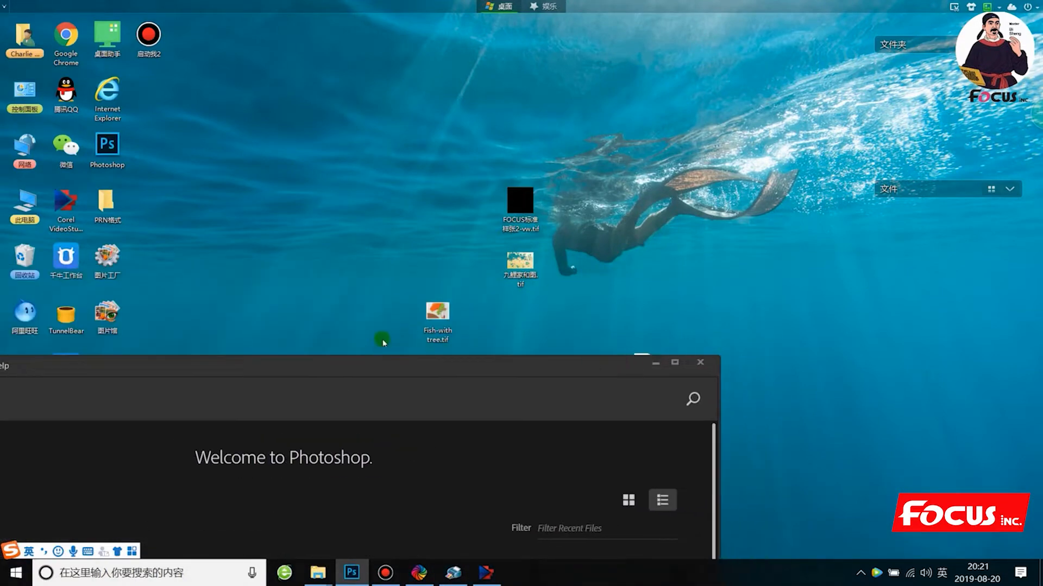
left_click_drag(449, 312, 424, 475)
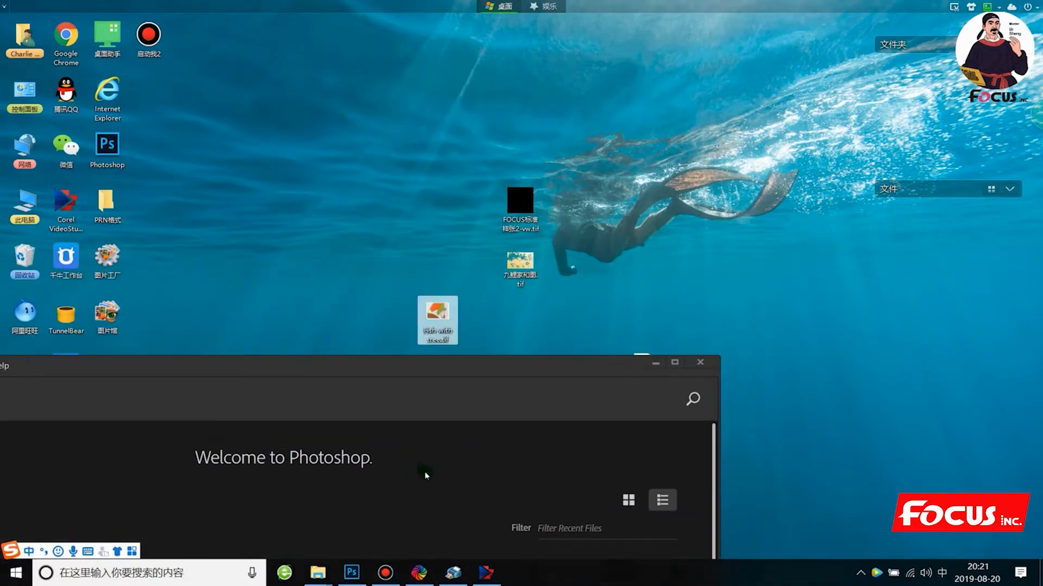
left_click(474, 367)
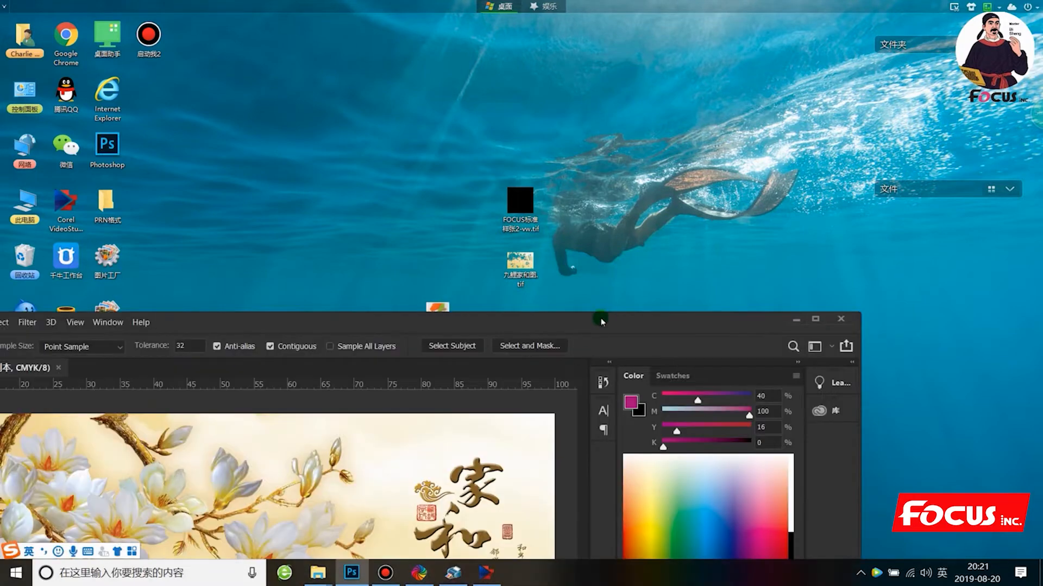
double_click(600, 318)
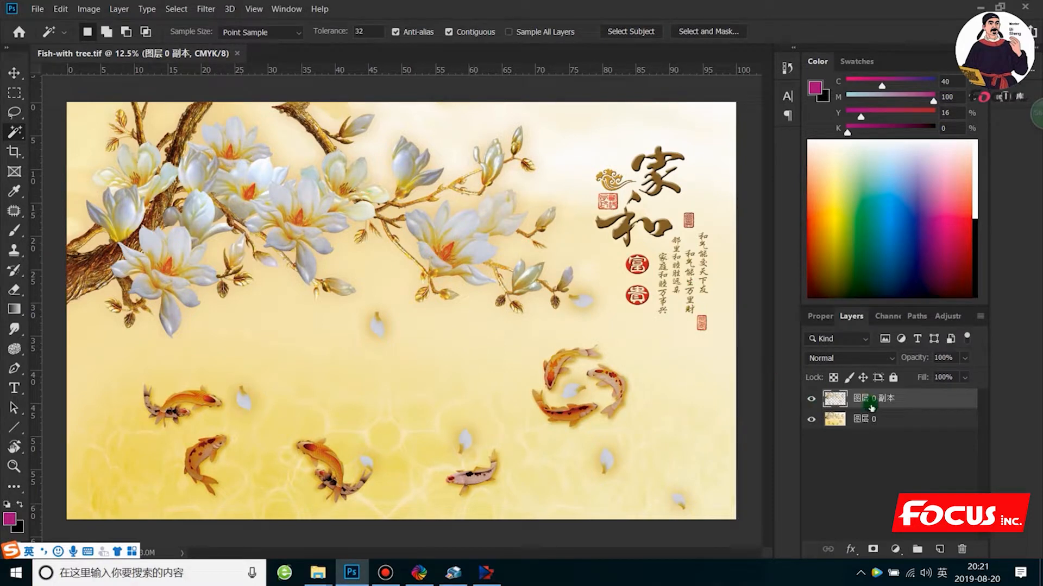
- Check which colour mode and bit depth the fish image uses
left_click(88, 8)
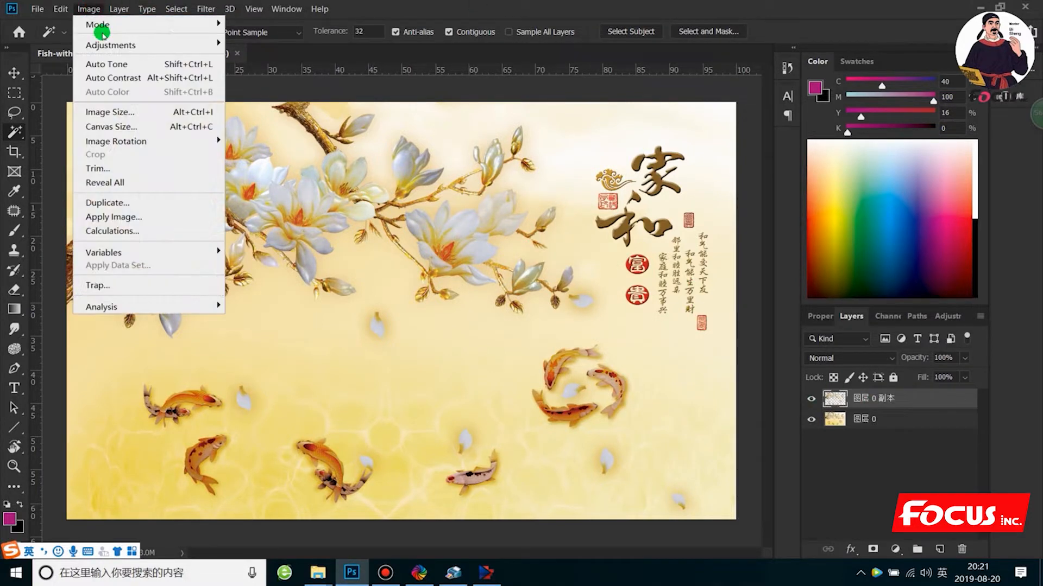
mouse_move(107, 25)
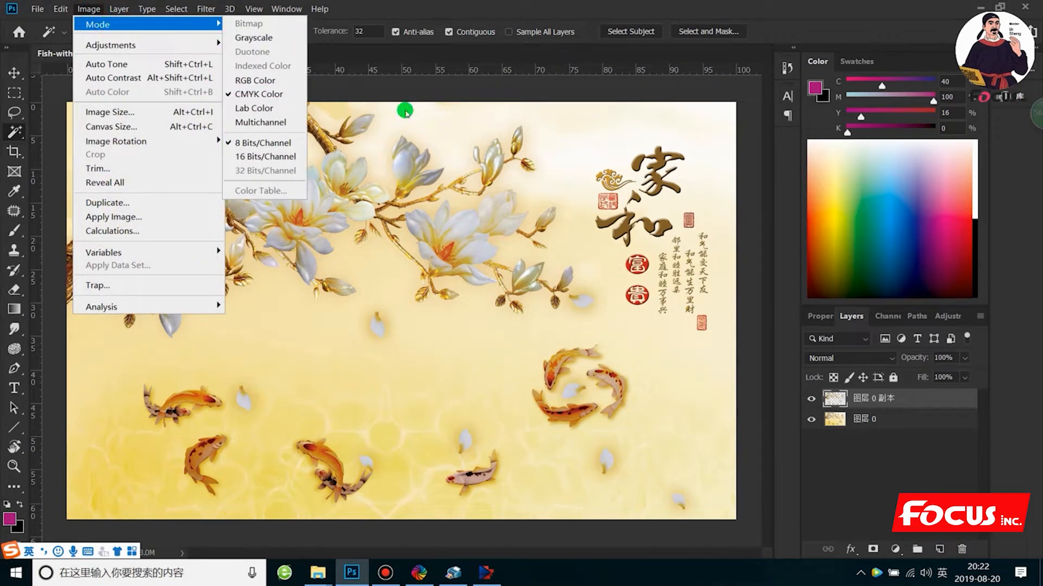
left_click(575, 125)
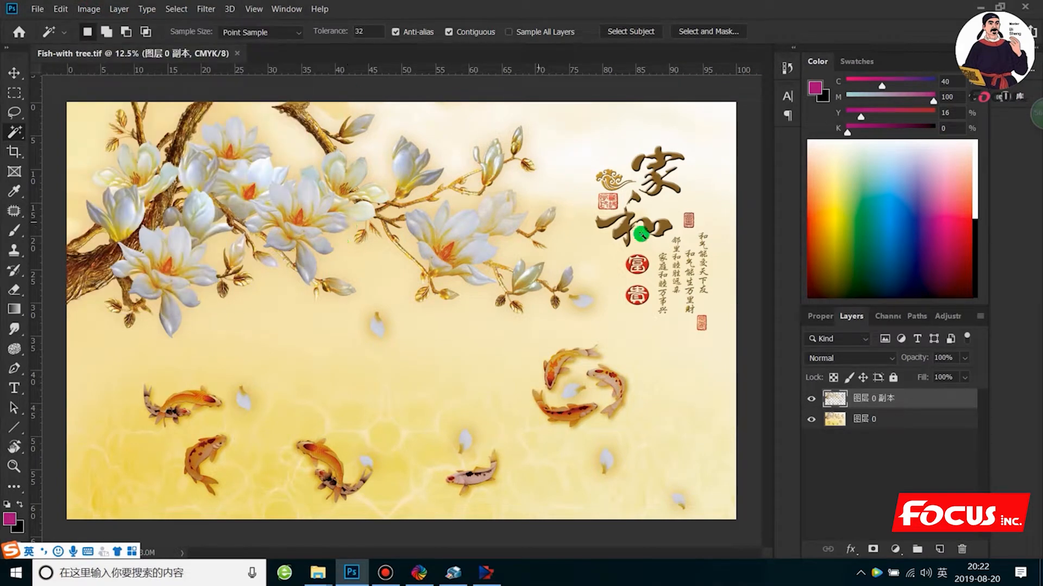
- Make 图层 0 the active layer and hide the 图层 0 副本 layer above it
left_click(839, 423)
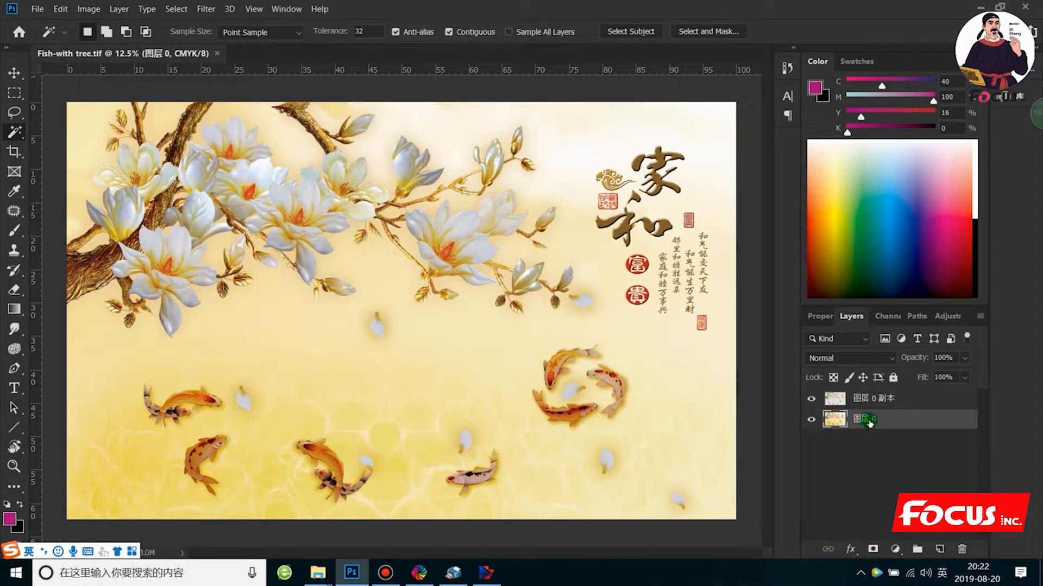
left_click(812, 400)
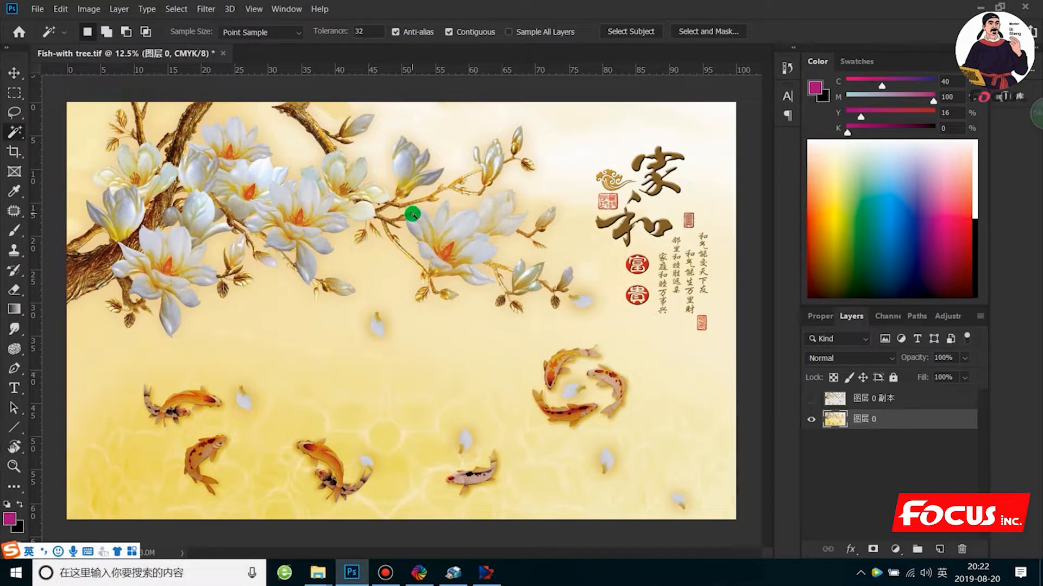
- Select several white magnolia petals with the Magic Wand and extend the selection to similar colours across the image
right_click(11, 130)
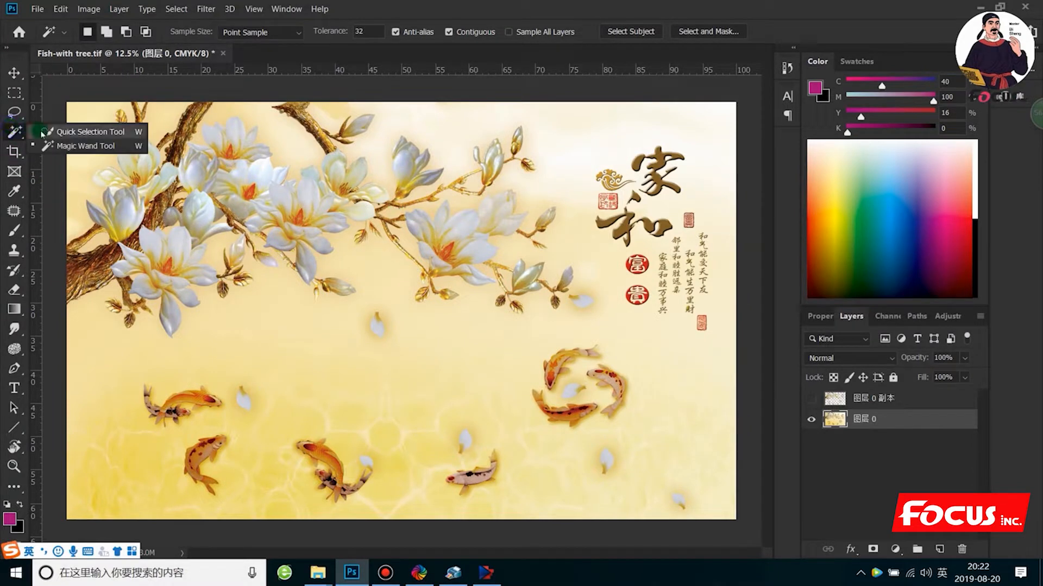
left_click(63, 146)
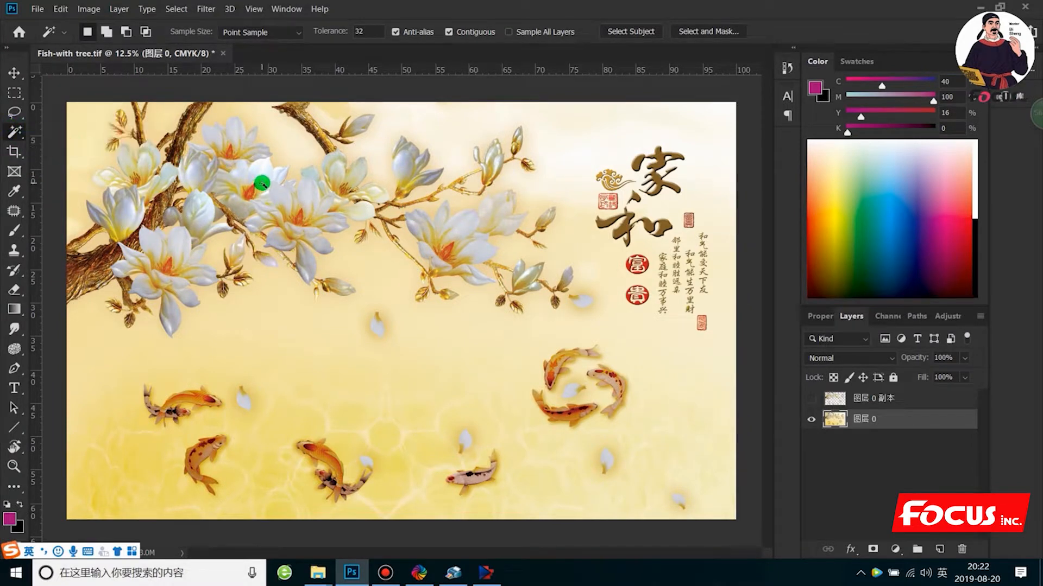
left_click(261, 182)
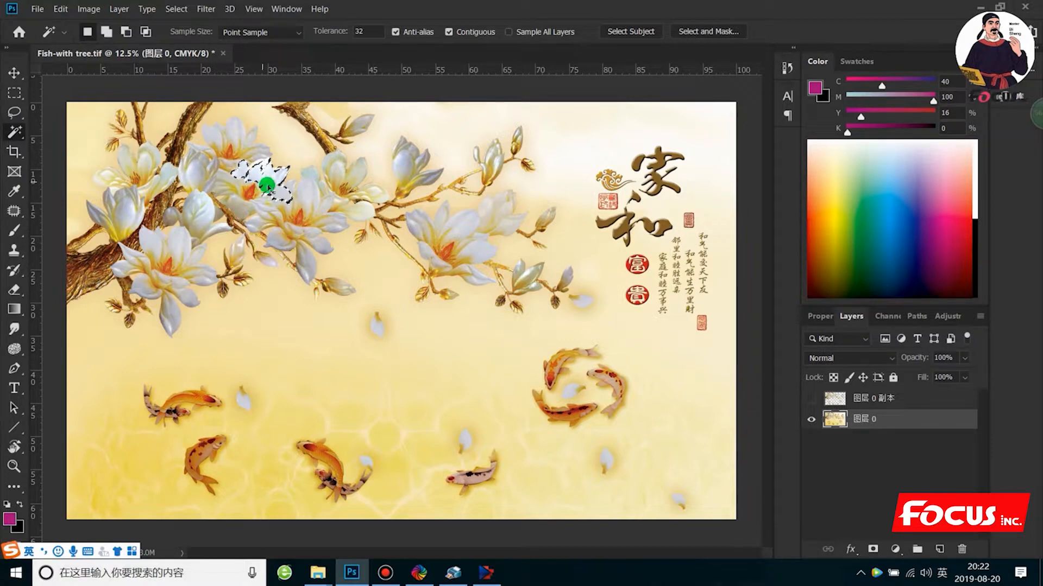
left_click(267, 211, "shift")
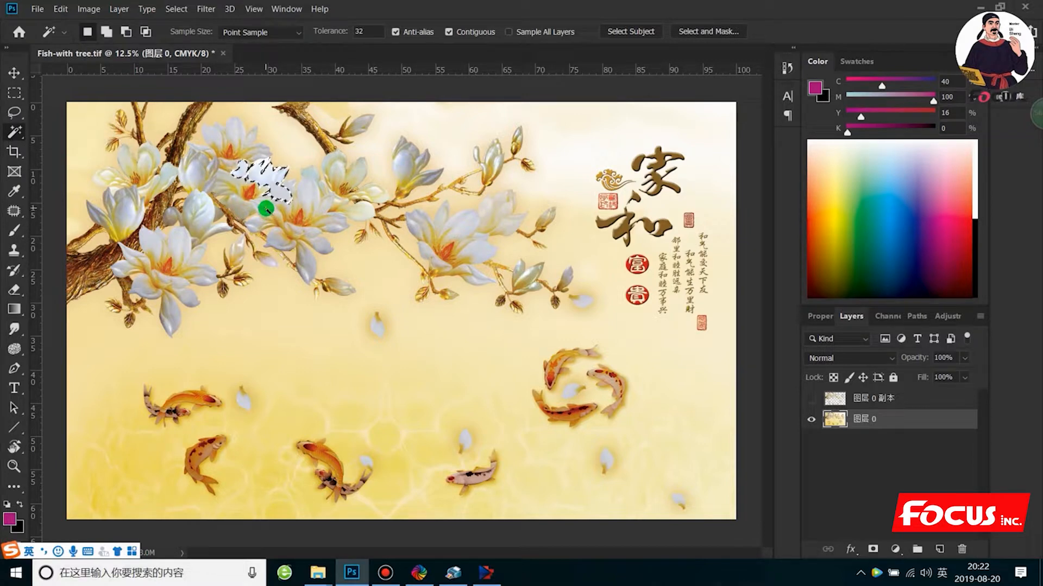
key("shift")
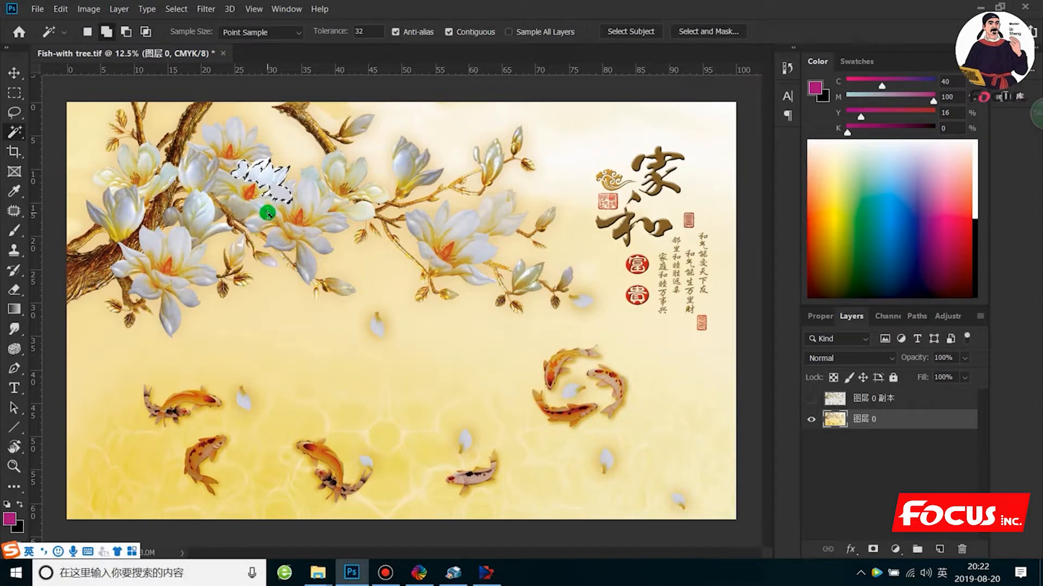
left_click(266, 205, "shift")
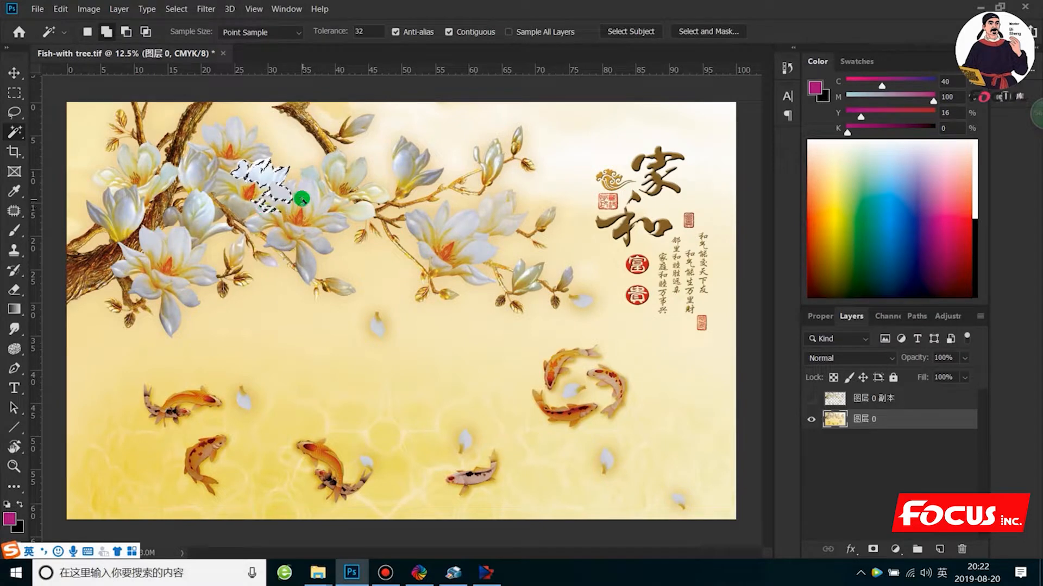
left_click(302, 200, "shift")
right_click(305, 197)
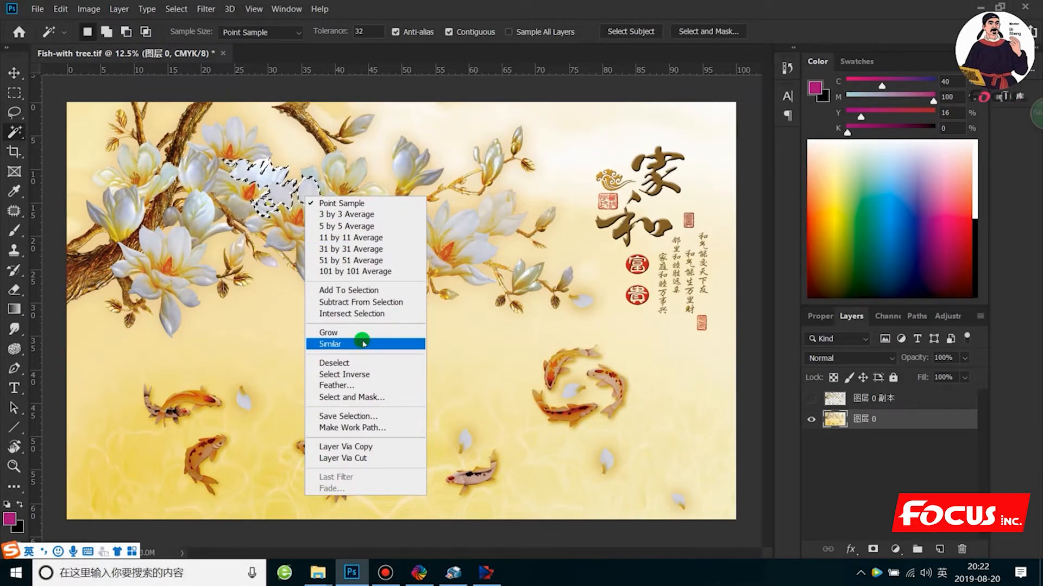
left_click(363, 343)
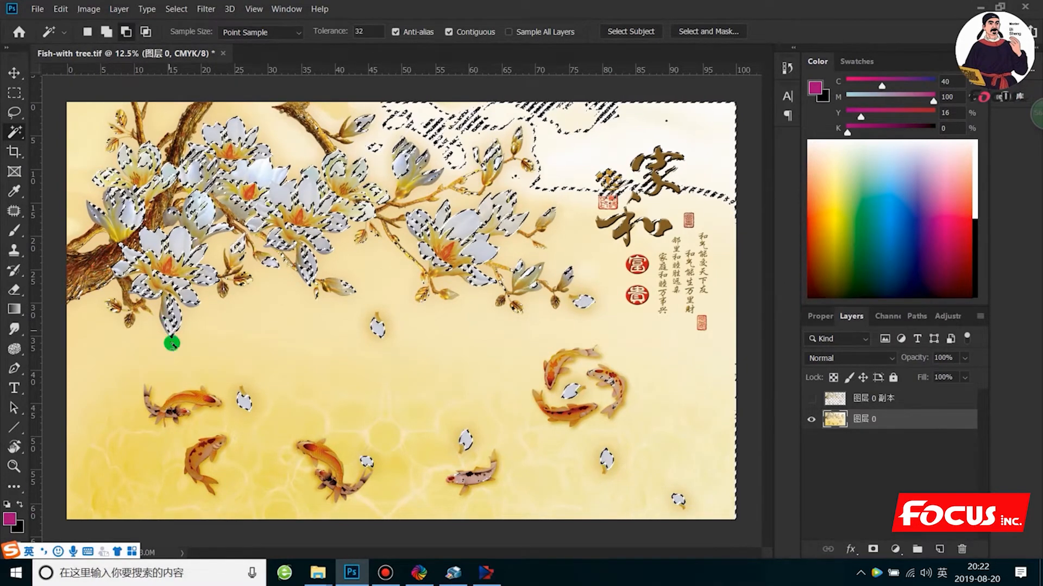
- Add the orange fish at the picture's far left and the single fish below it to the selection
left_click(190, 401, "shift")
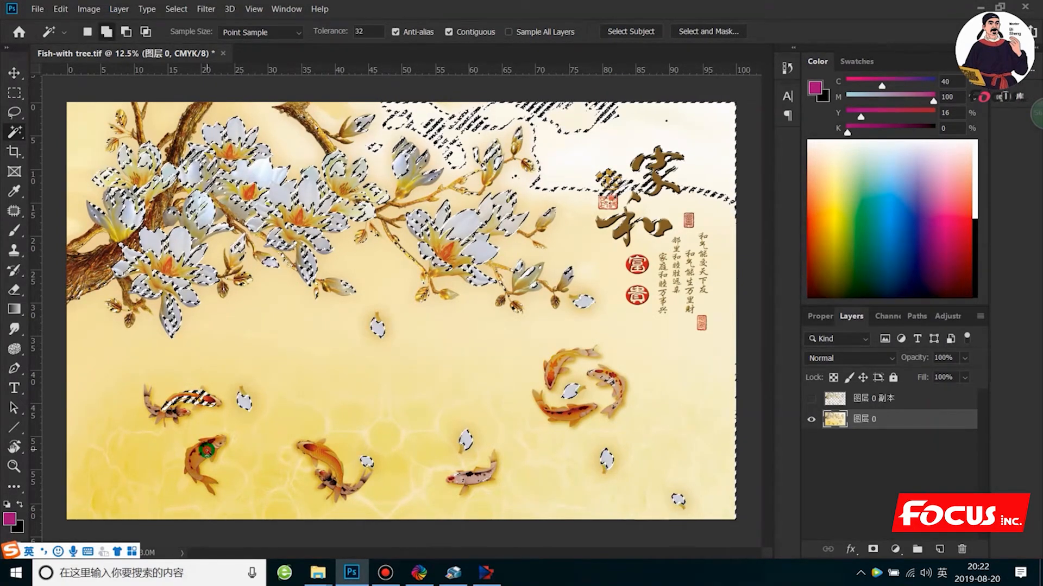
left_click(195, 448, "shift")
left_click(191, 463, "shift")
left_click(194, 473, "shift")
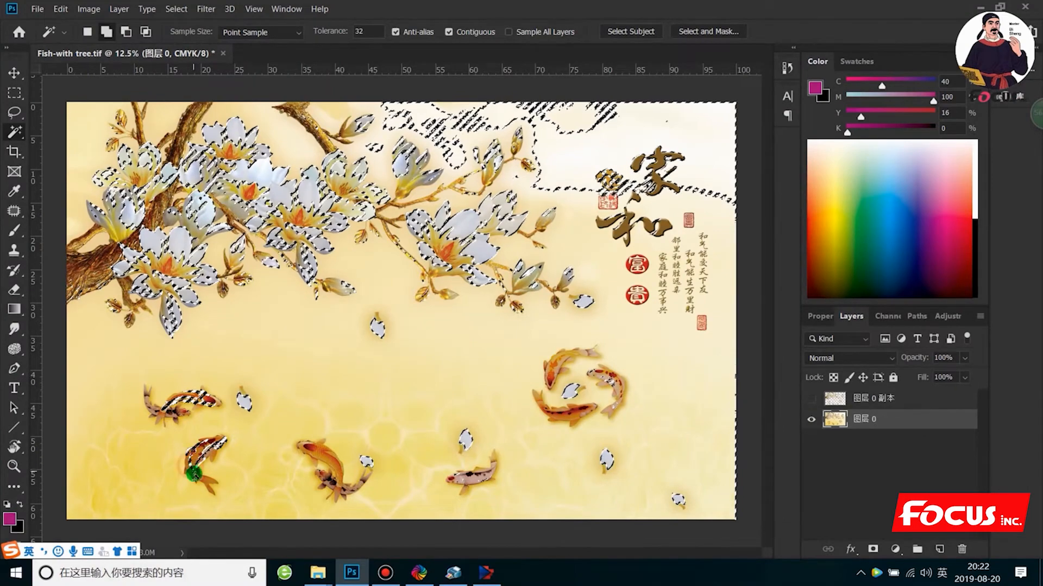
left_click(204, 482, "shift")
left_click(198, 480, "shift")
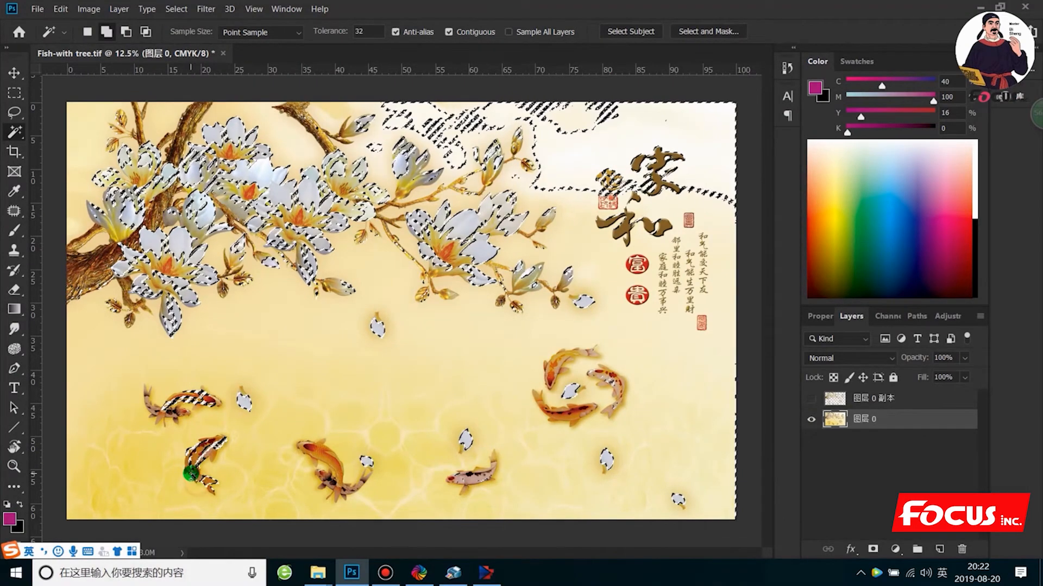
left_click(192, 468, "shift")
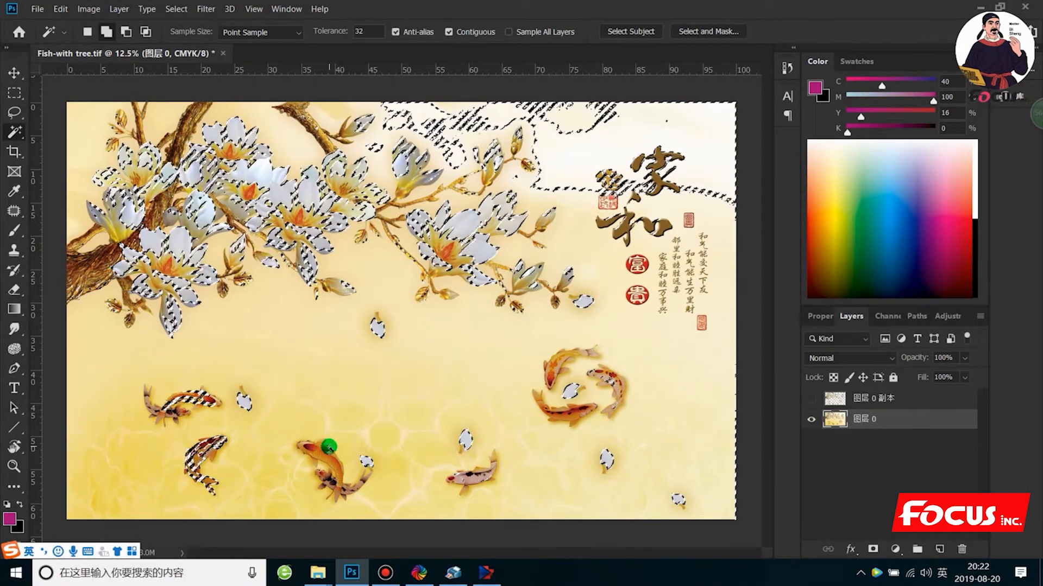
- Add the fish pair at the picture's lower centre and the pale spotted fish beside it to the selection
left_click(331, 454, "shift")
left_click(331, 484, "shift")
left_click(308, 448, "shift")
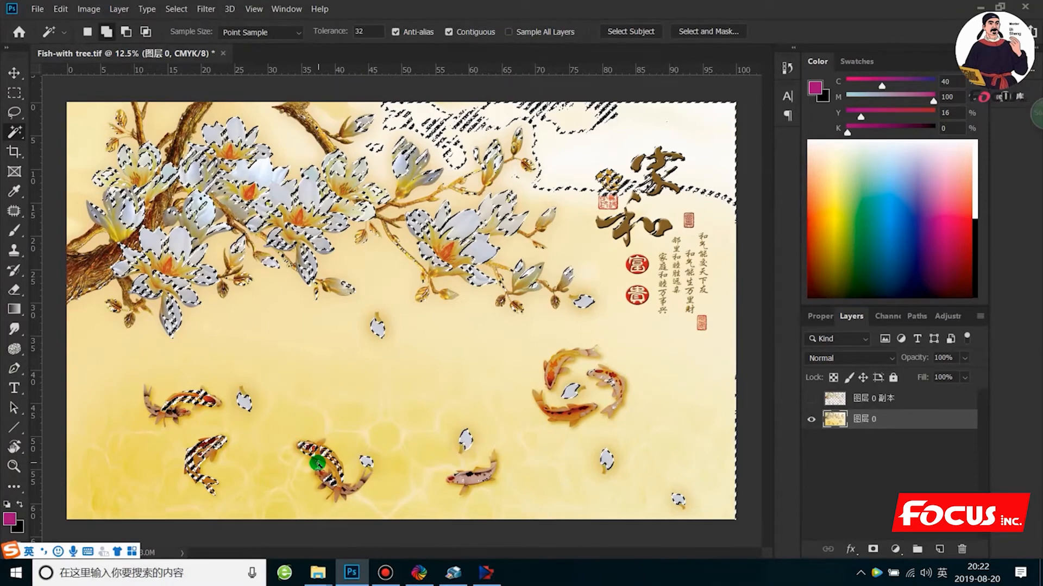
left_click(319, 465, "shift")
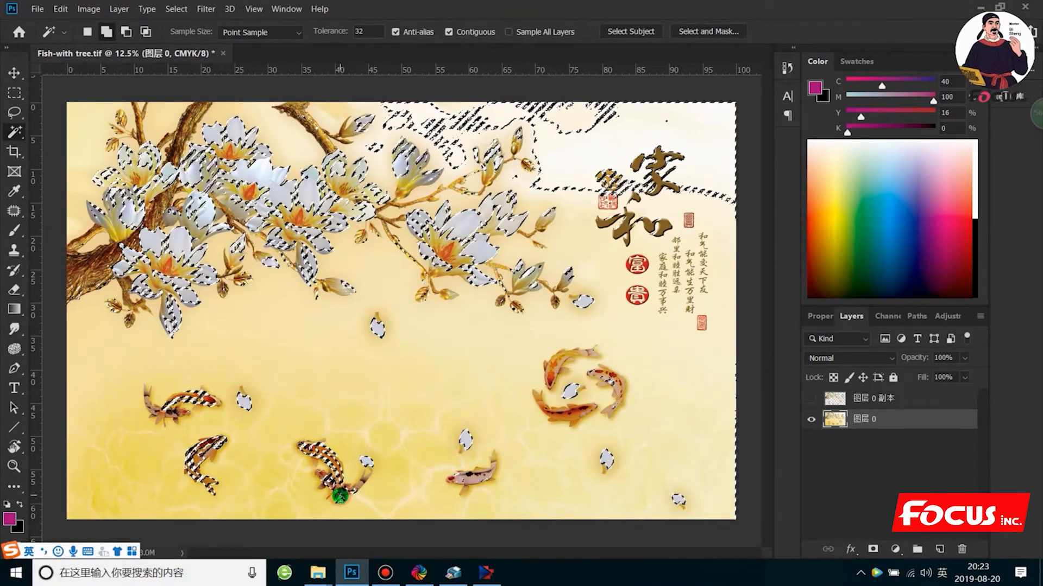
left_click(452, 479, "shift")
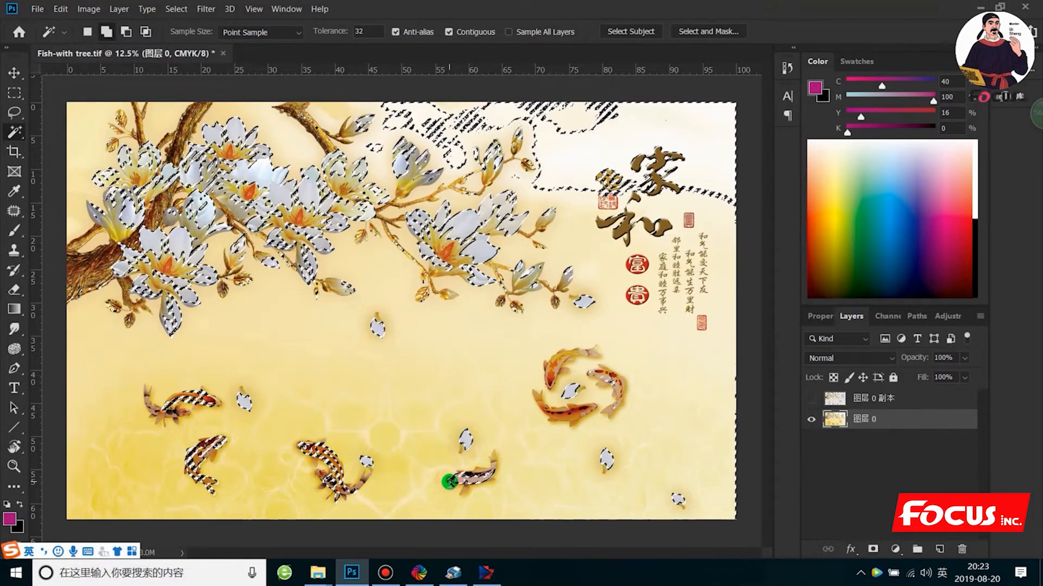
- Add the lower and upper-left fish of the three-fish ring to the selection
left_click(566, 418, "shift")
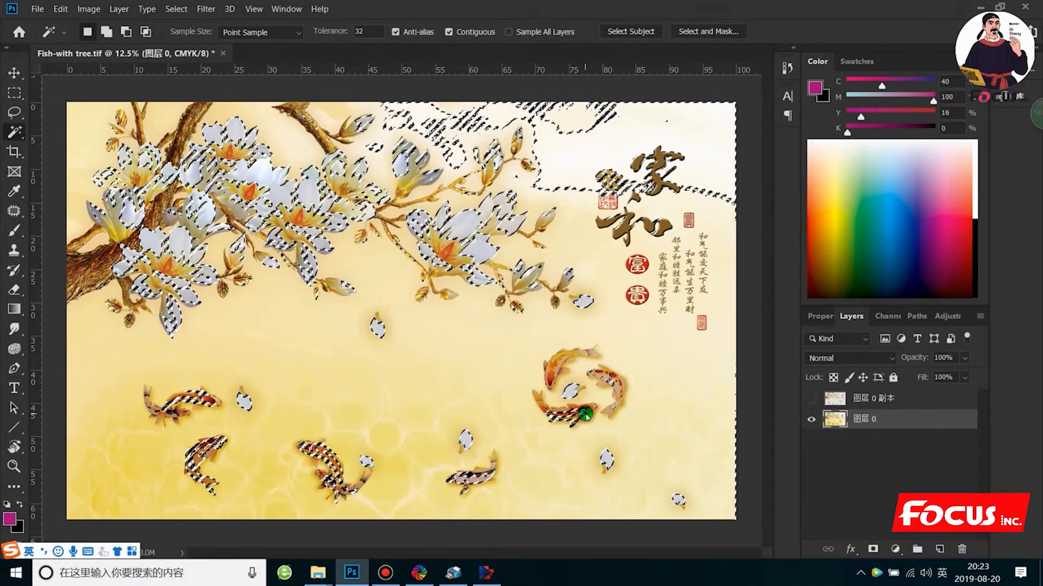
left_click(568, 410, "shift")
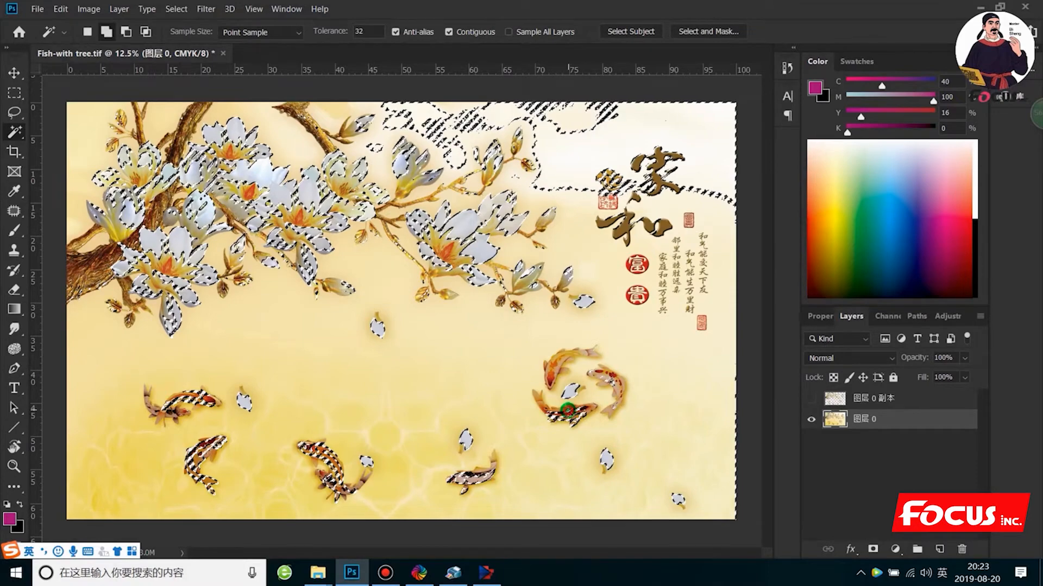
left_click(536, 401, "shift")
left_click(554, 366, "shift")
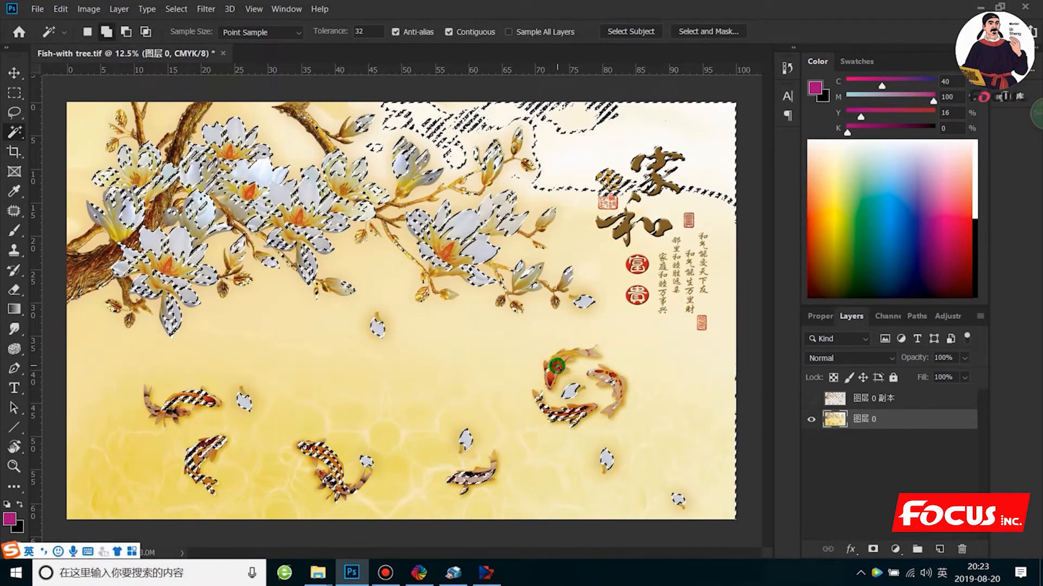
left_click(554, 382, "shift")
left_click(553, 379, "shift")
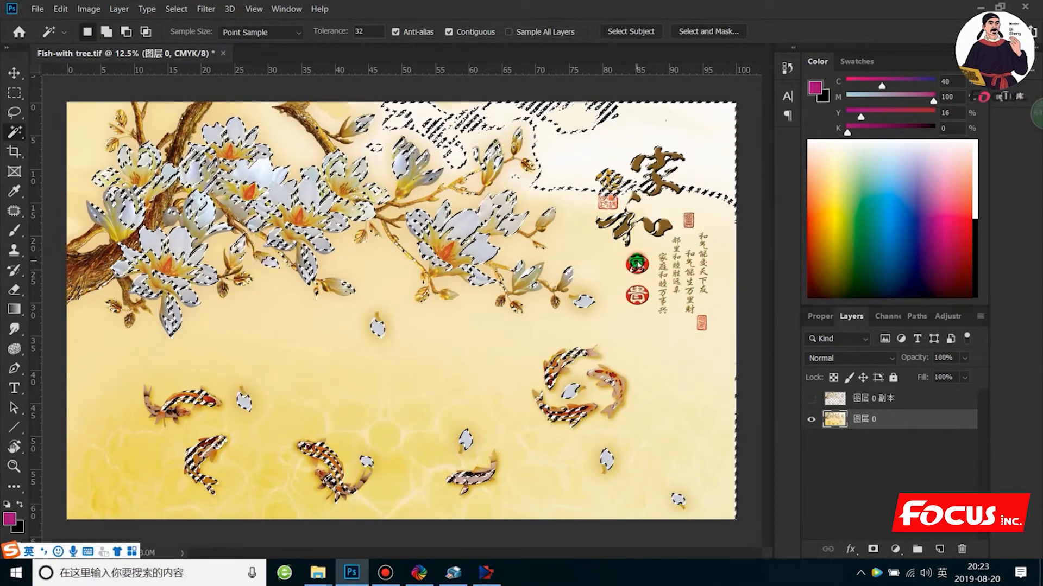
- Add the round red seals, a magnolia bud and the brown tree branches to the selection
left_click(636, 296)
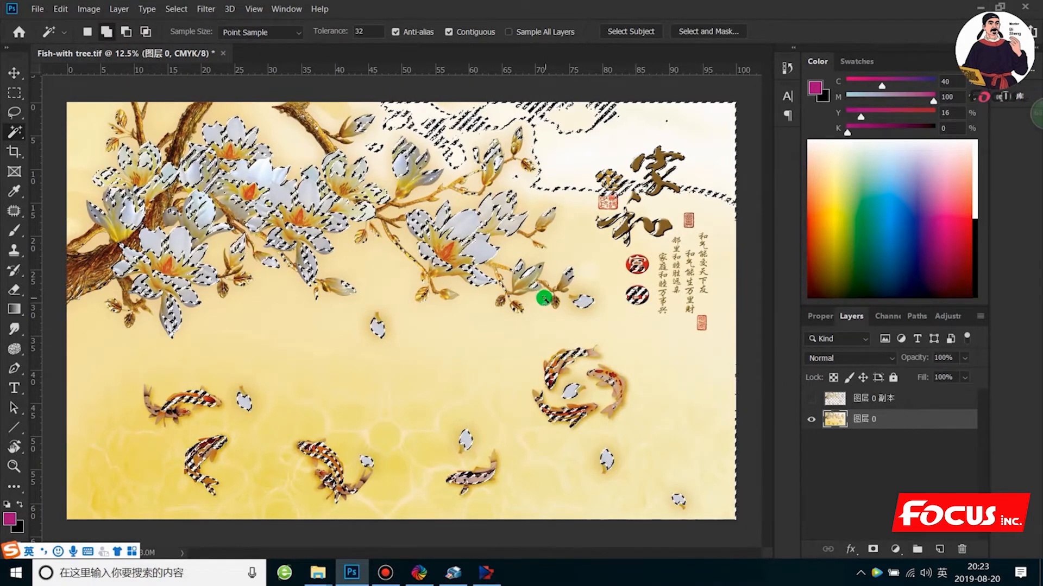
left_click(513, 282)
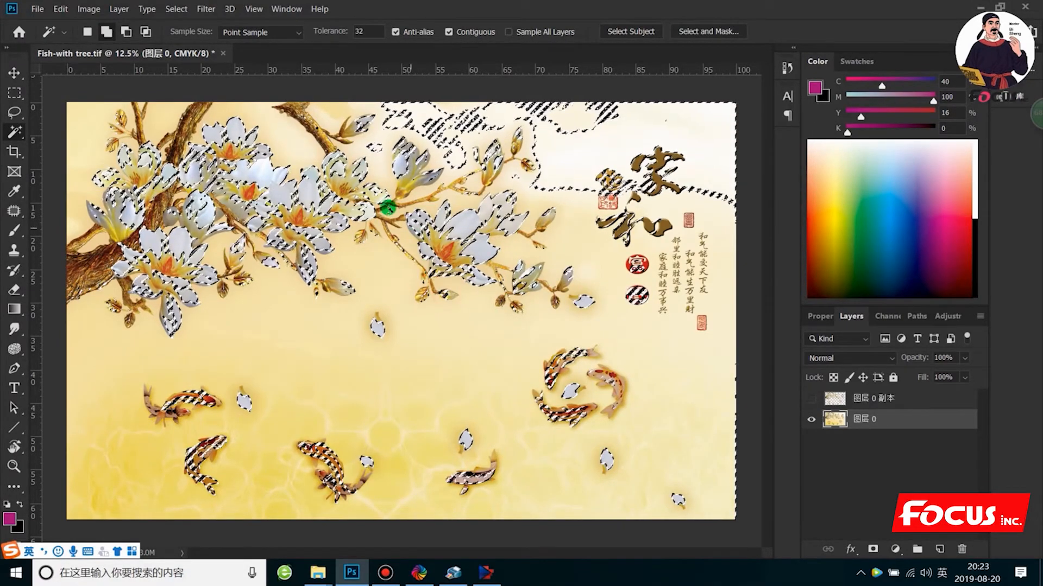
left_click(309, 125)
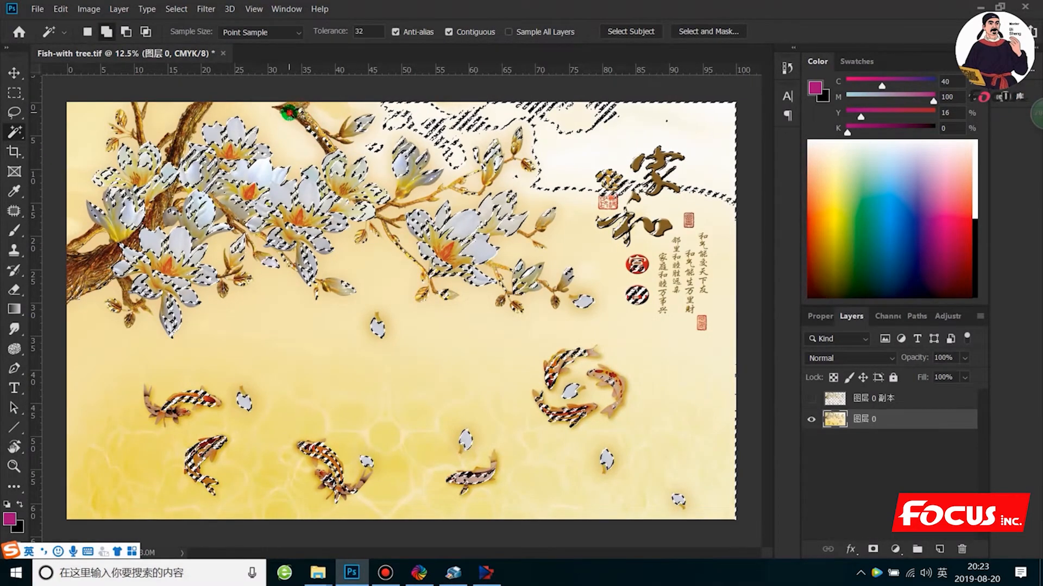
left_click(290, 113, "shift")
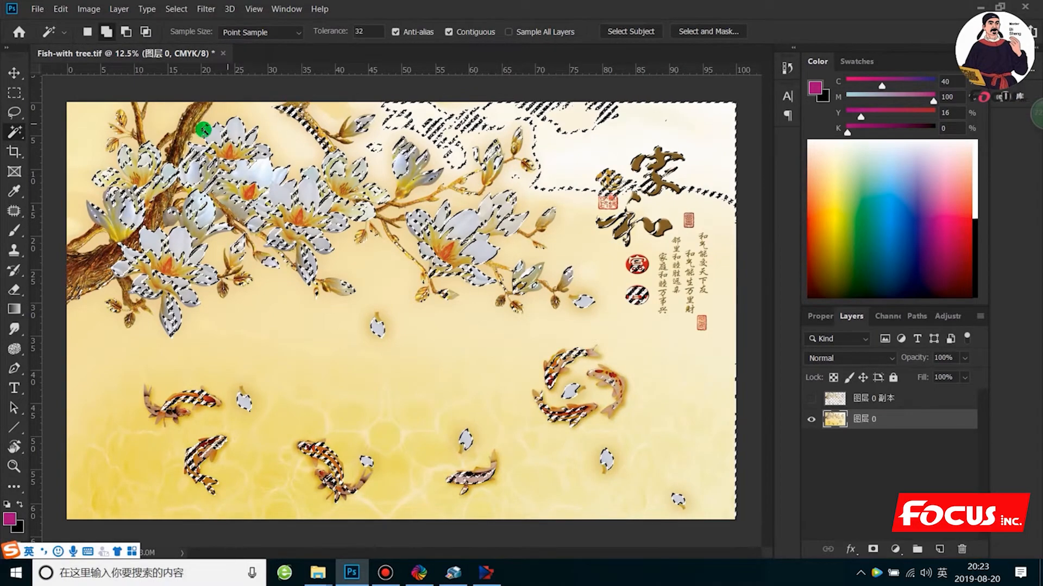
left_click(191, 121, "shift")
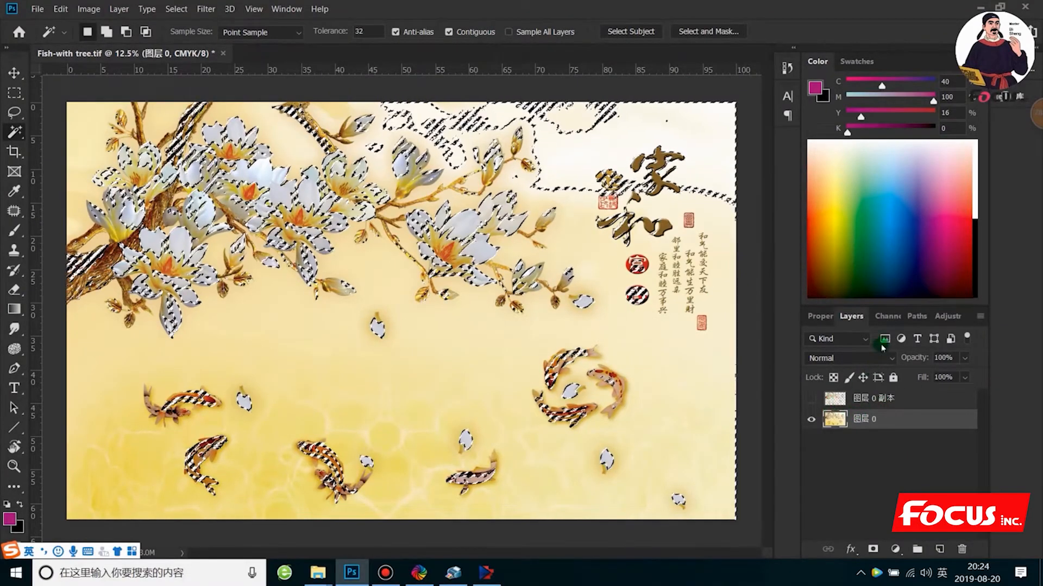
- Create a new spot channel from the current selection
left_click(892, 317)
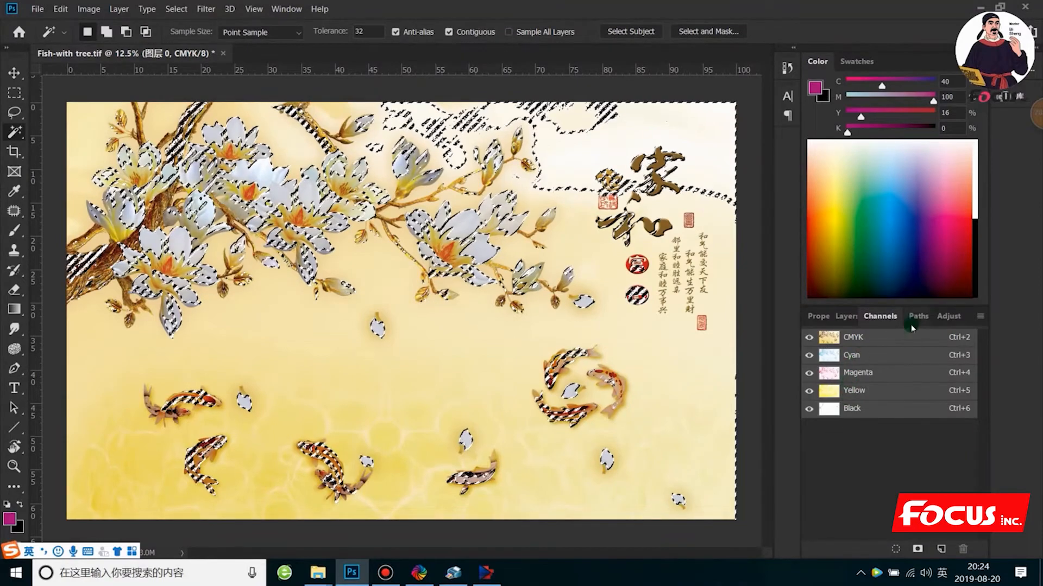
left_click(979, 318)
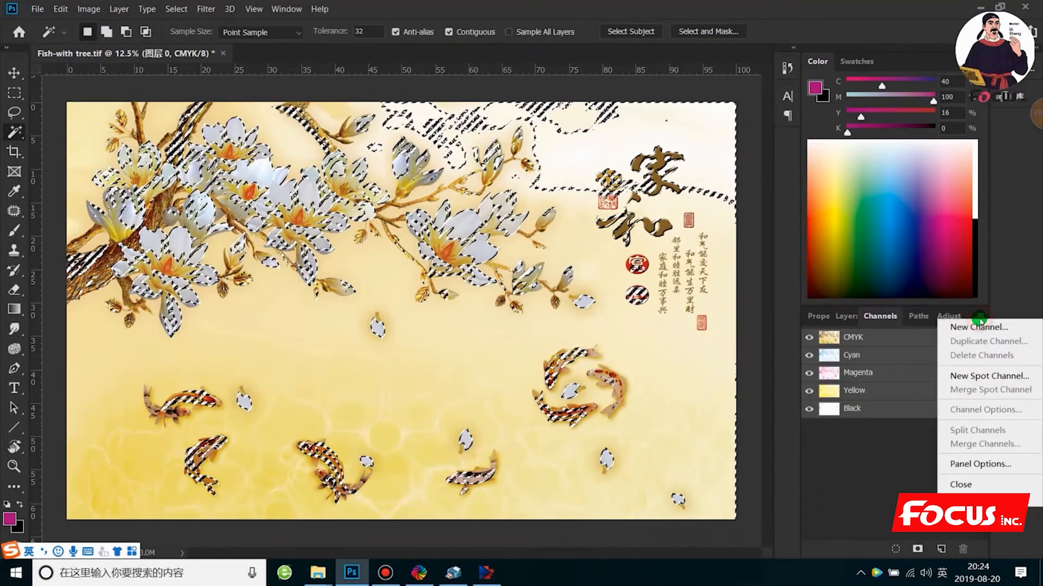
left_click(986, 376)
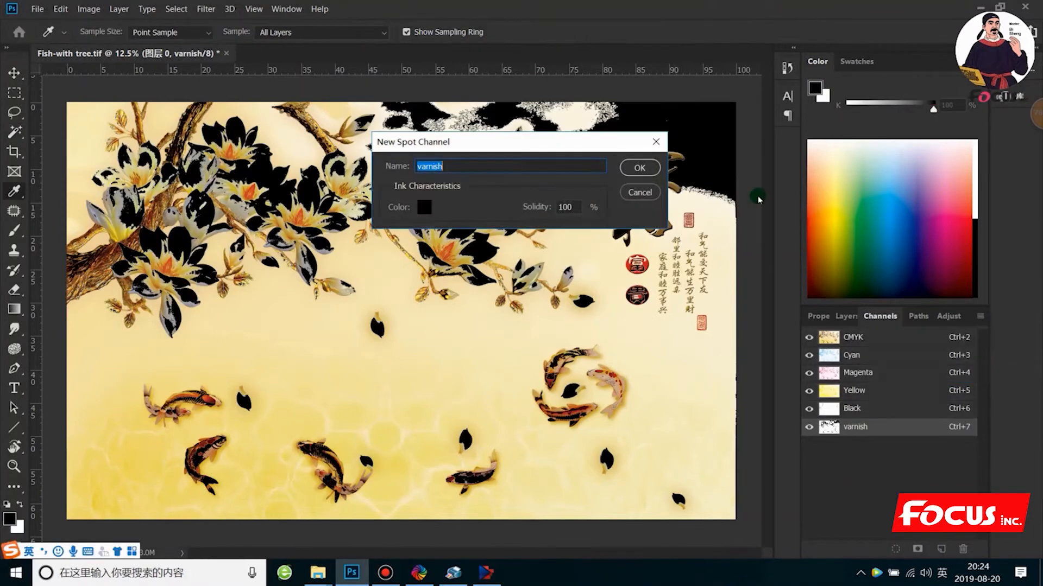
- Set the varnish spot channel's ink colour to C 100, M 100, Y 100, K 100
left_click(427, 206)
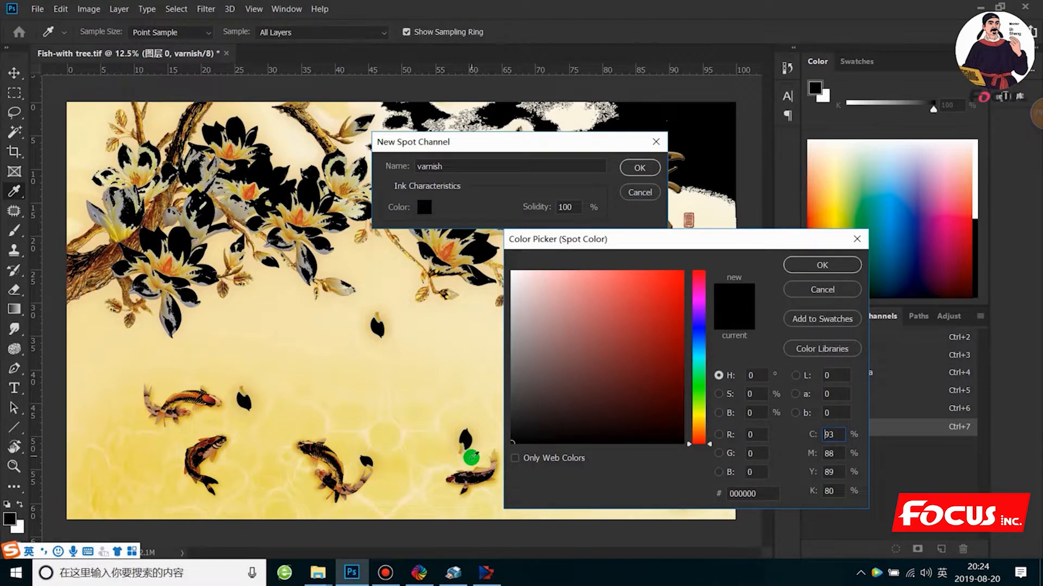
double_click(830, 434)
type("1")
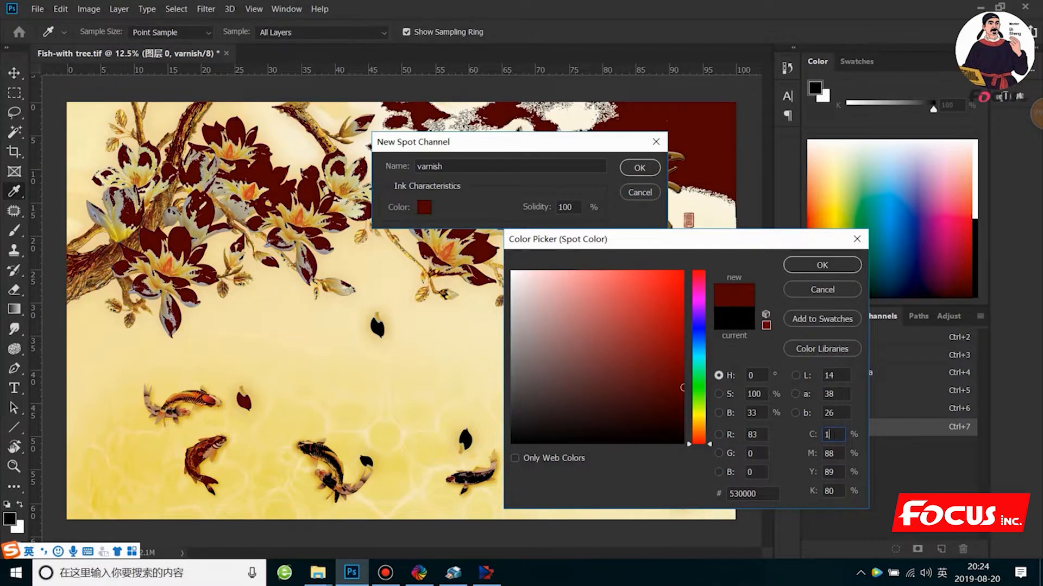
type("00")
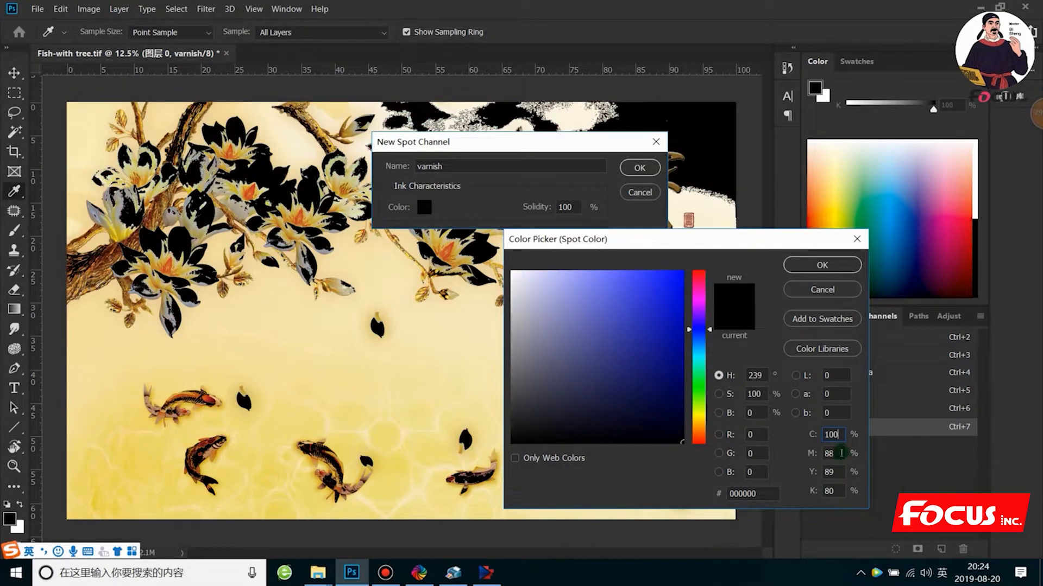
double_click(840, 453)
type("100")
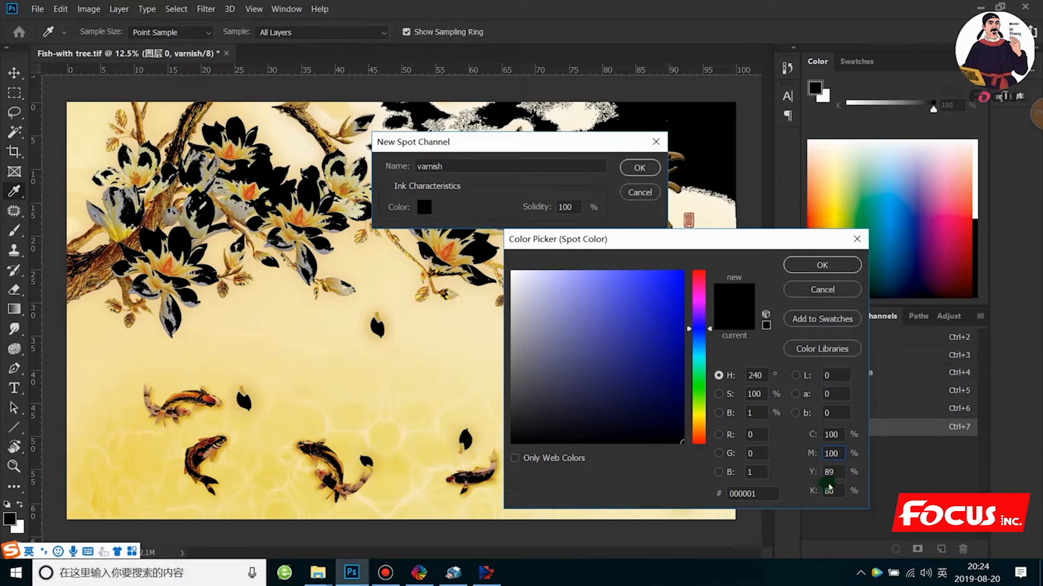
double_click(829, 472)
type("100")
double_click(829, 491)
type("100")
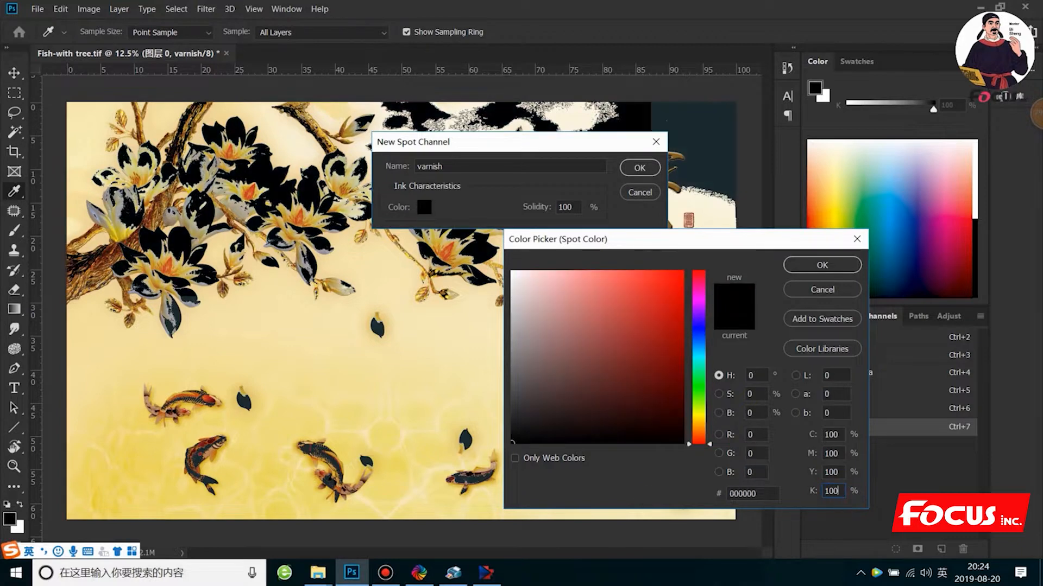
left_click(834, 265)
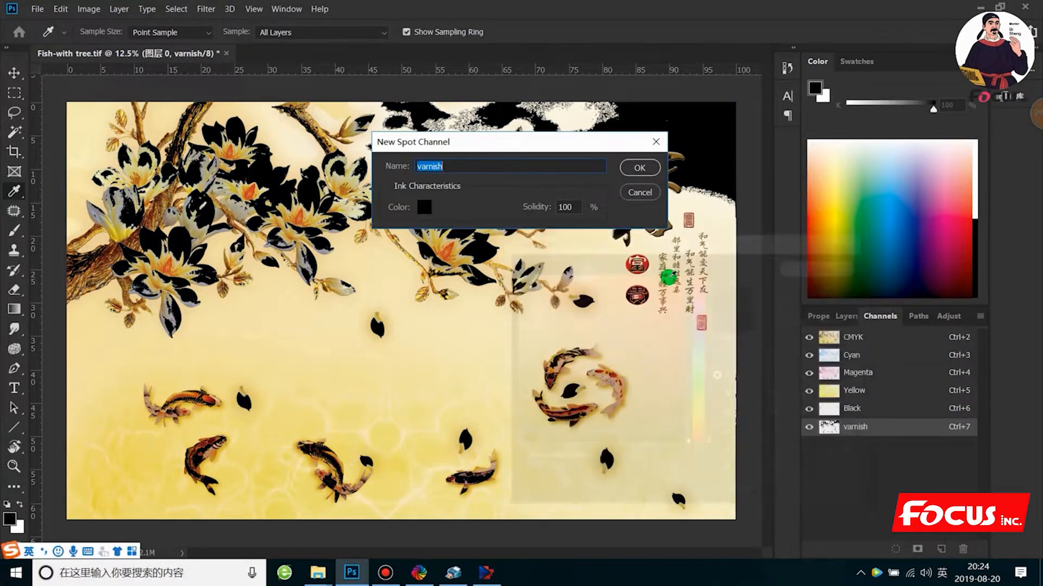
left_click(631, 170)
- Hide the CMYK channels to view the varnish spot channel on its own
key("w")
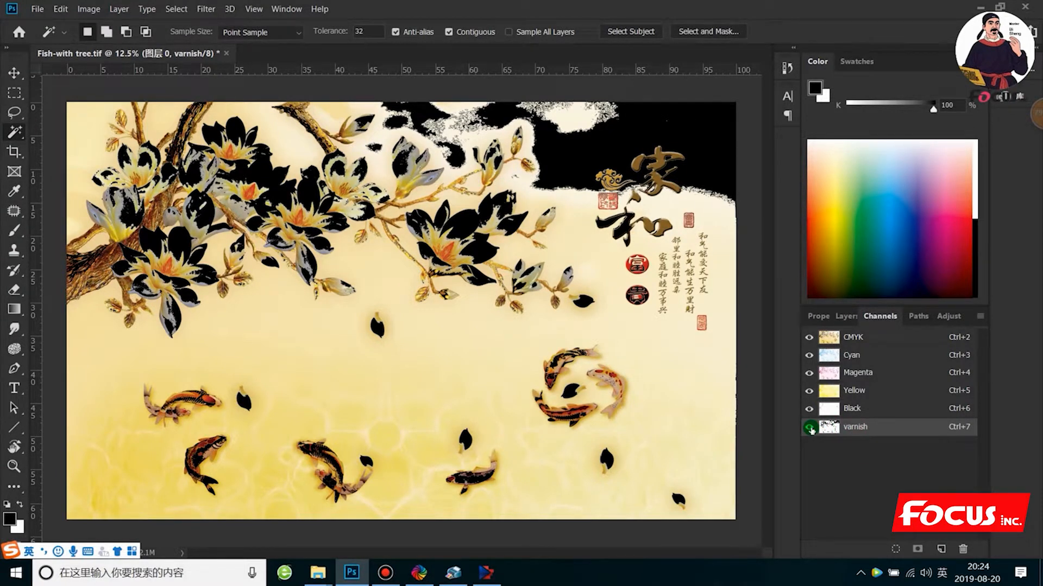
left_click(809, 337)
scroll(595, 370, "down", 2)
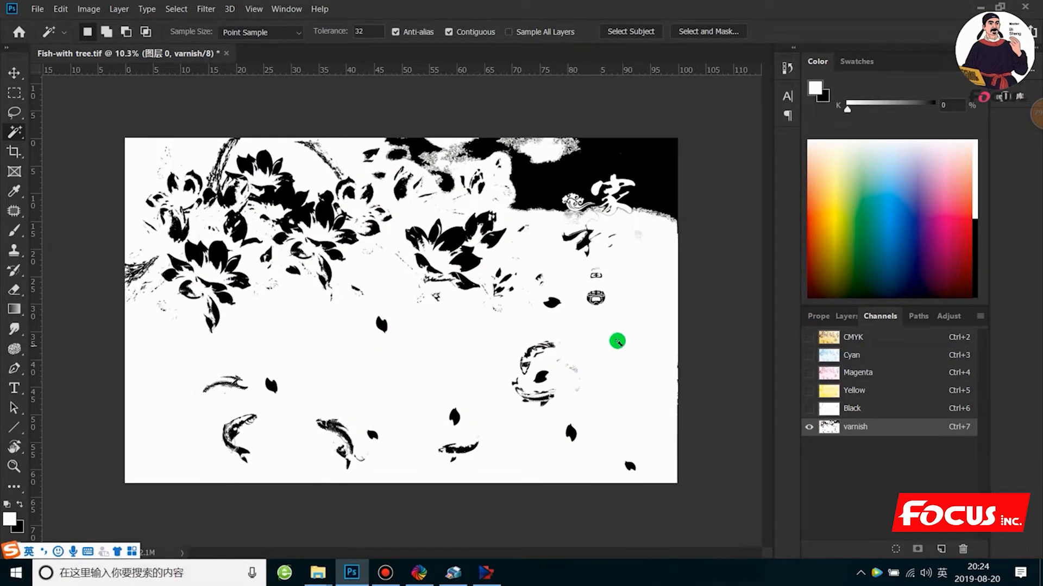
- Rename the varnish spot channel as white
double_click(906, 429)
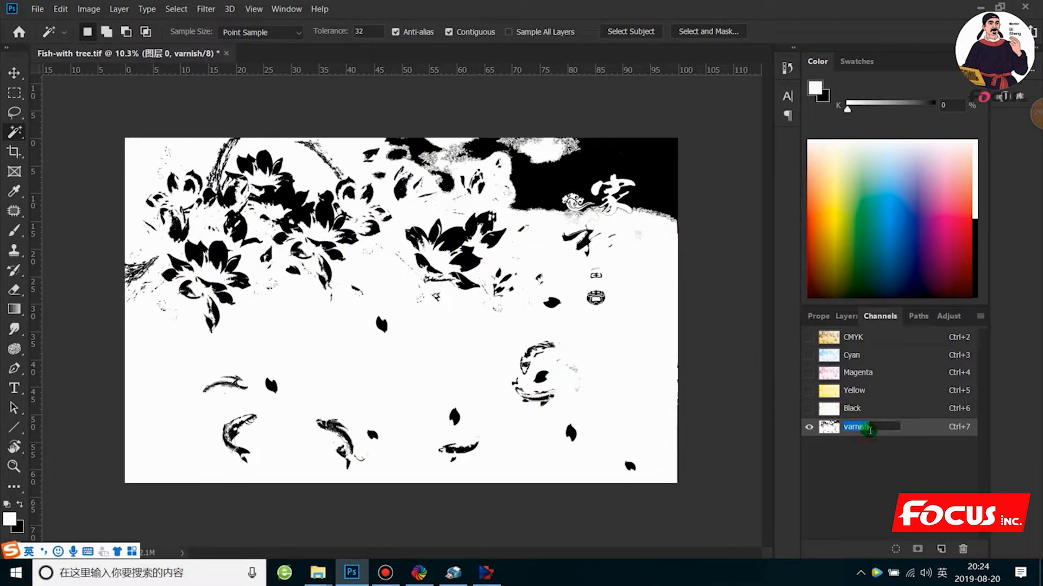
type("white")
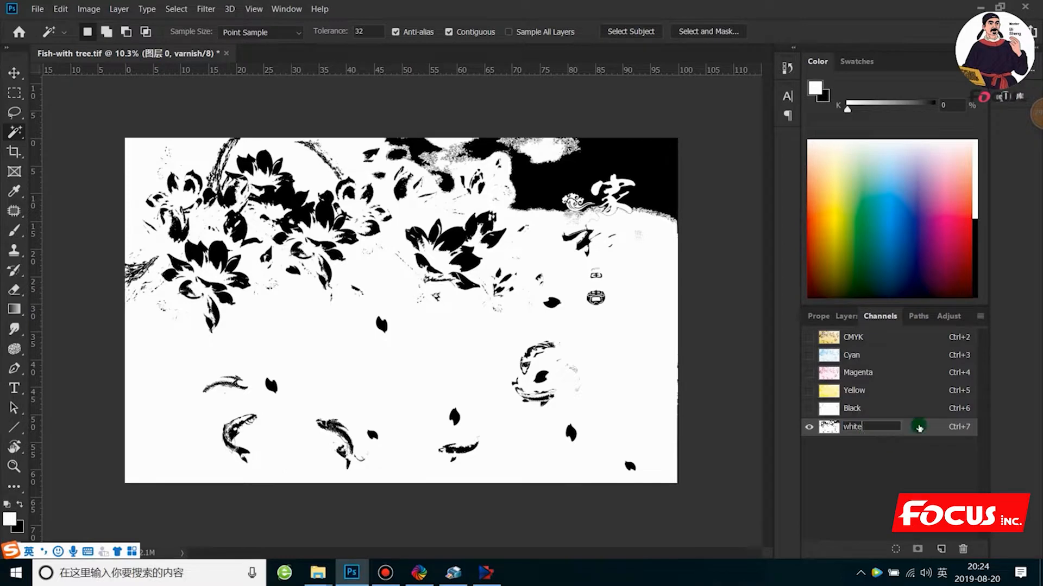
key("Return")
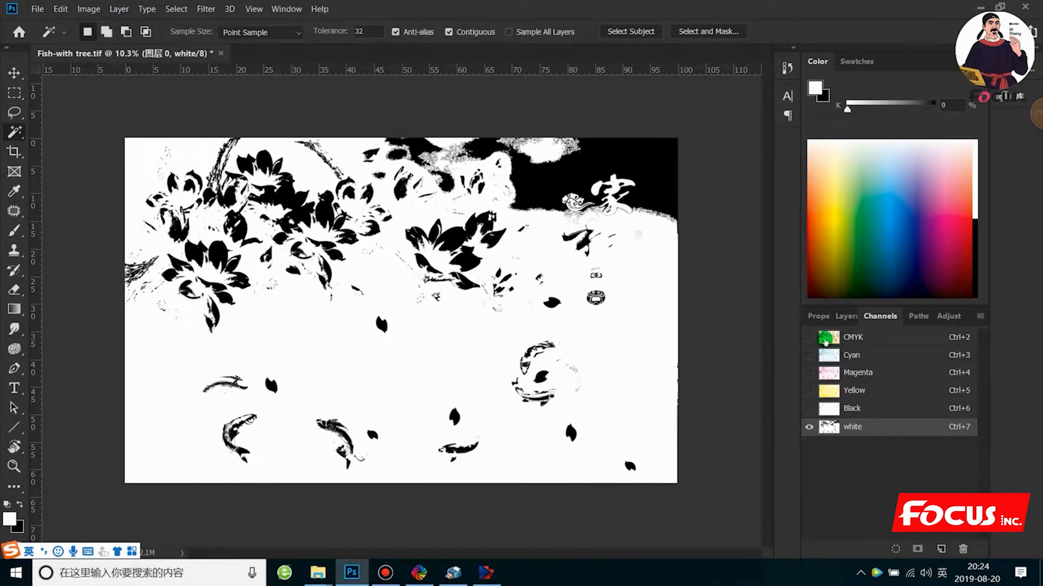
- Show the CMYK channels and hide the white spot channel to view the artwork alone
left_click(808, 337)
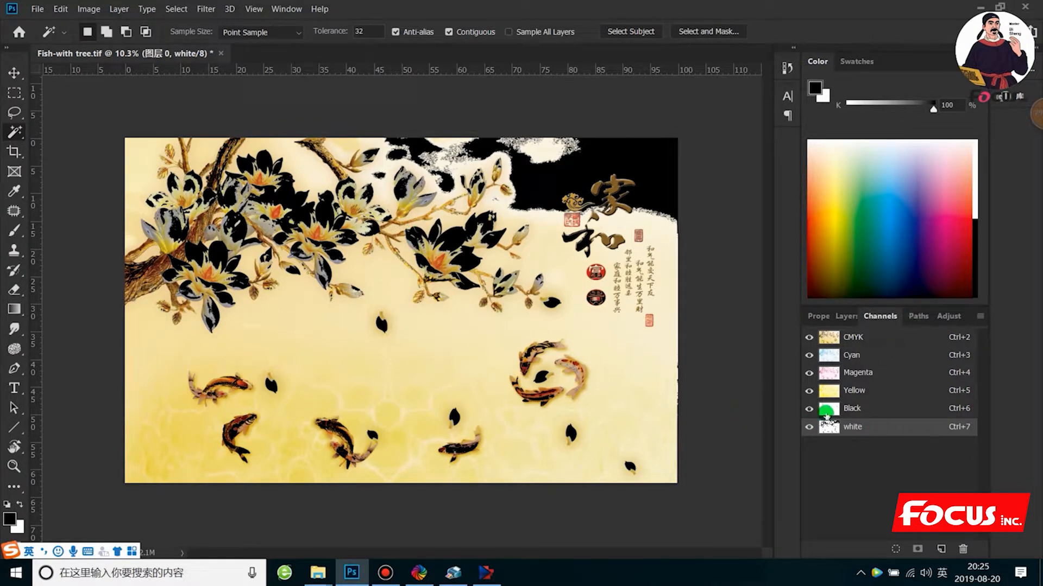
left_click(809, 427)
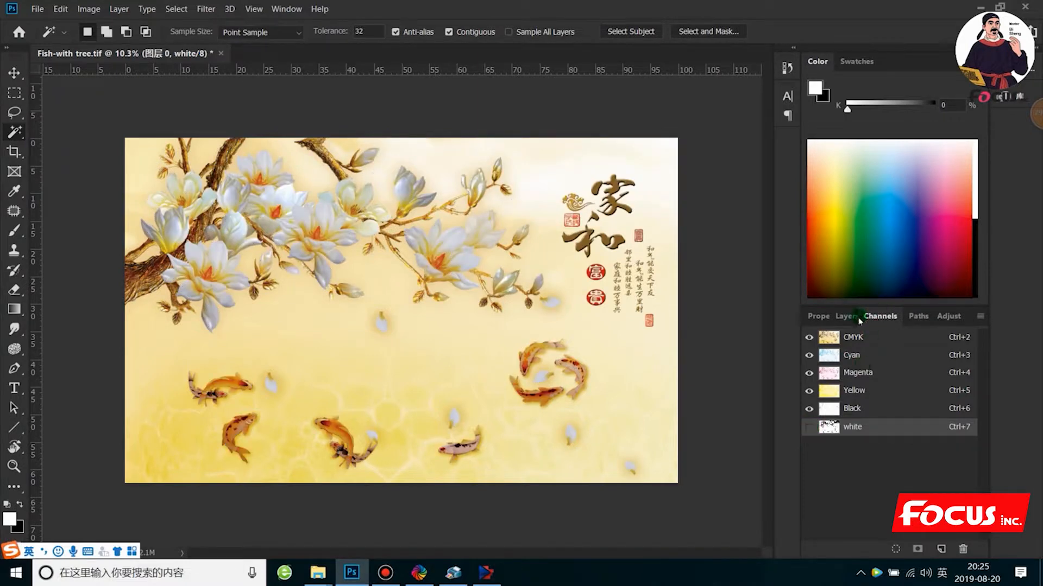
left_click(917, 315)
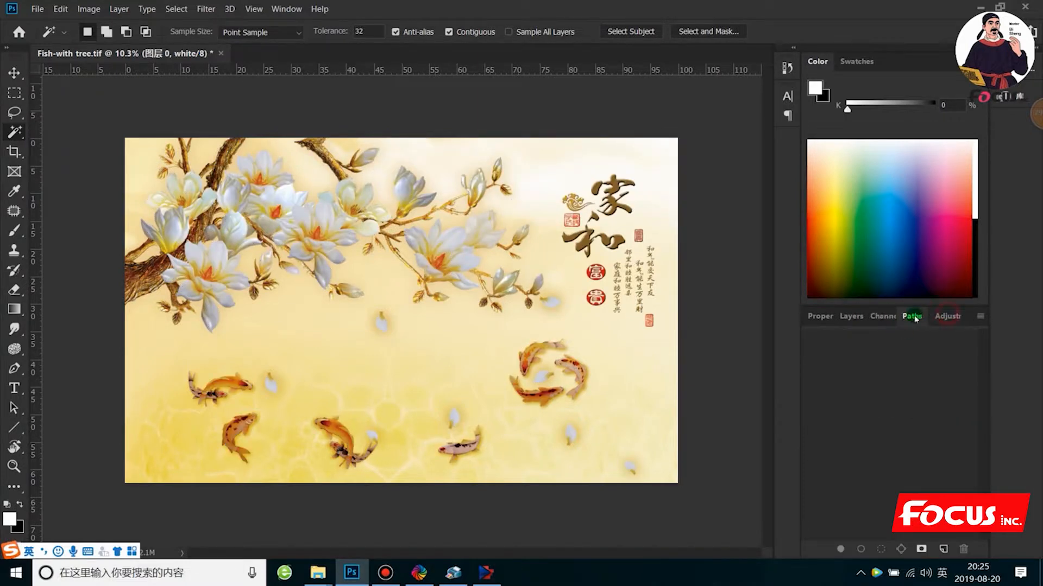
left_click(880, 317)
left_click(848, 317)
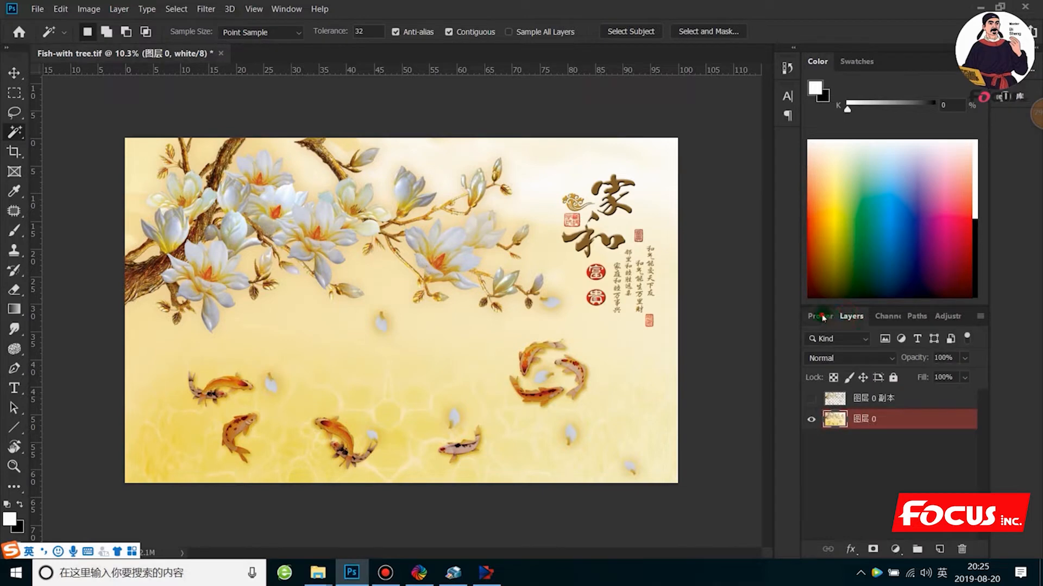
left_click(821, 317)
left_click(851, 316)
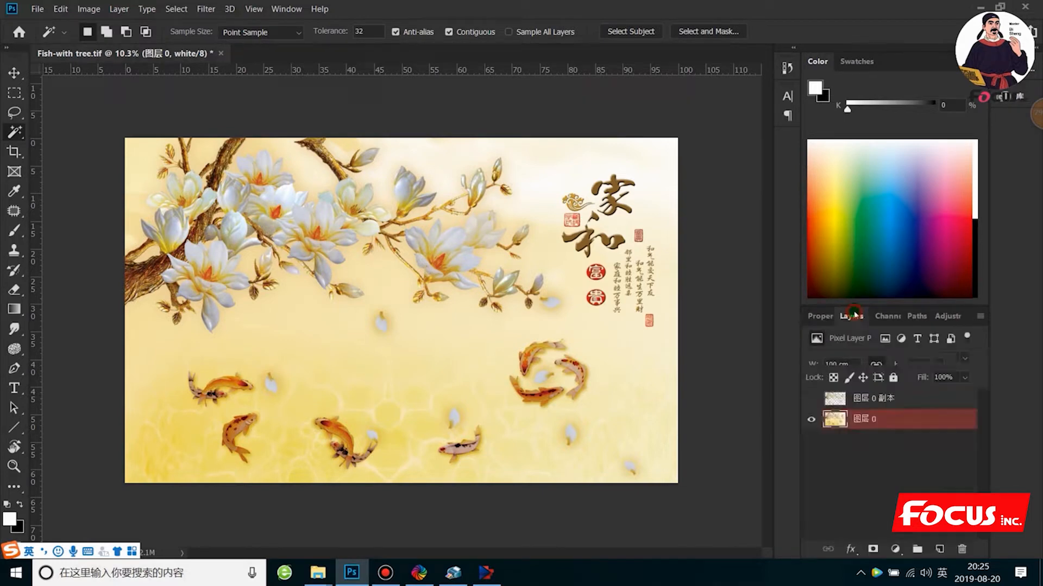
left_click(887, 317)
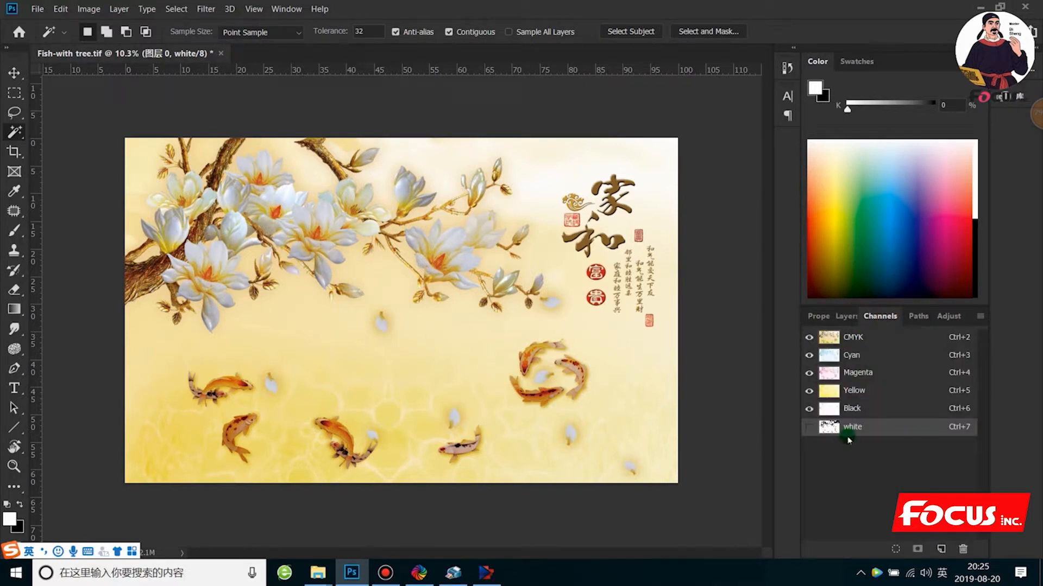
- Make the white spot channel visible and hide the CMYK channels
key("x")
left_click(809, 427)
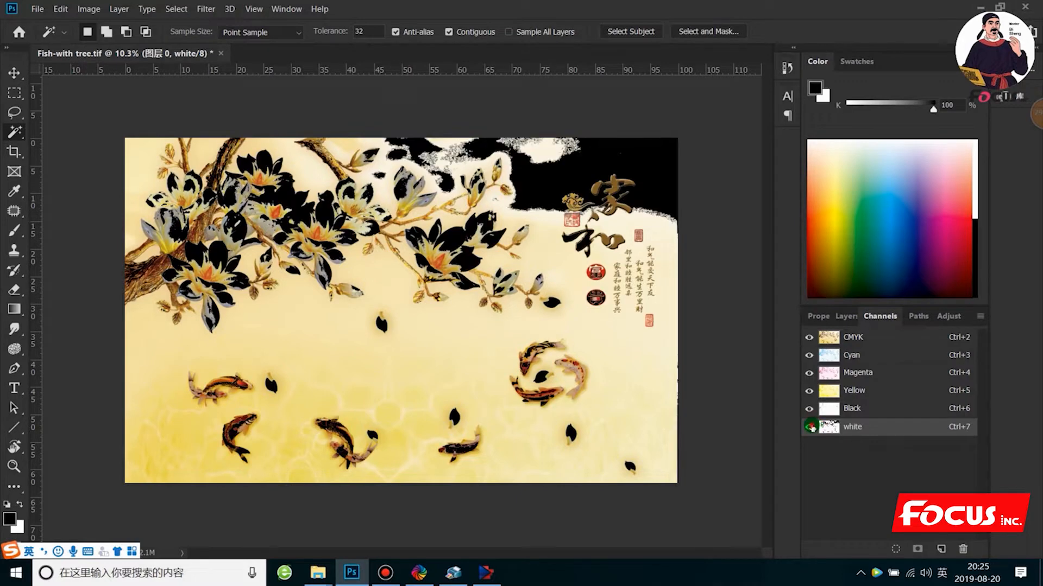
left_click(809, 427)
left_click(809, 427)
left_click(809, 337)
left_click(183, 172)
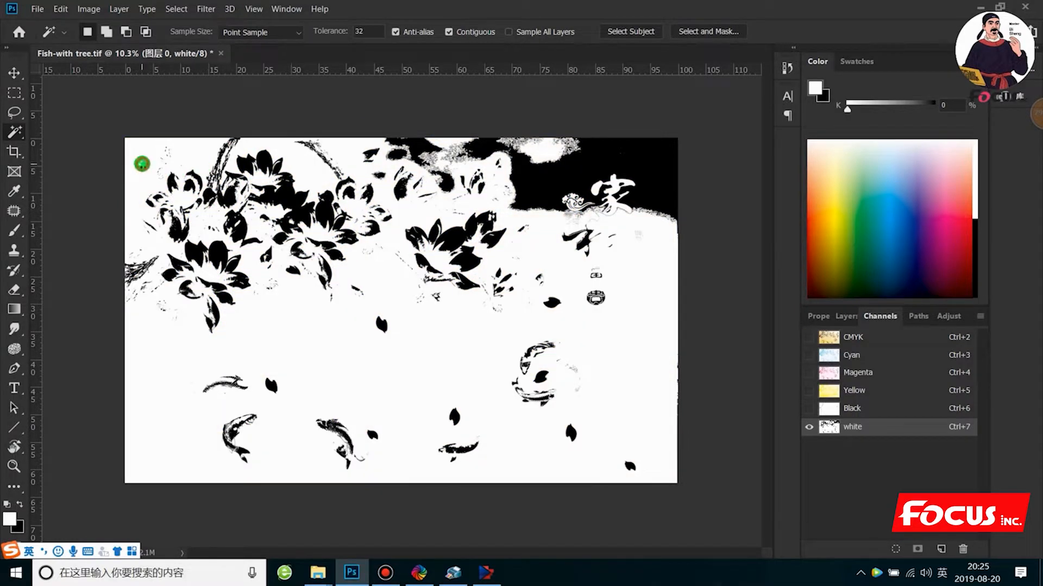
left_click(142, 164)
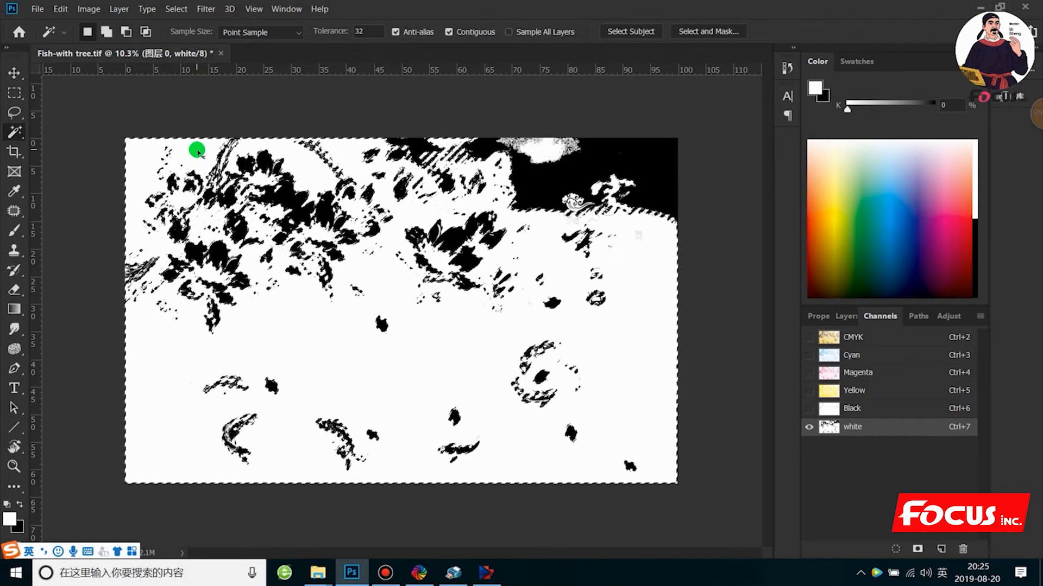
key("ctrl+d")
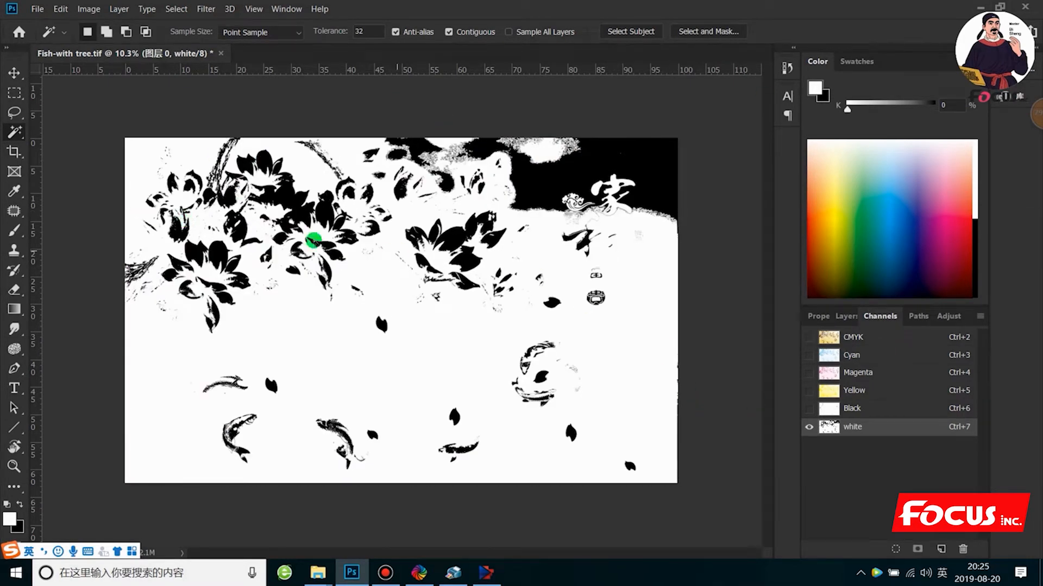
- Select the connected white area of the white channel with the Magic Wand tool at tolerance 32
right_click(14, 132)
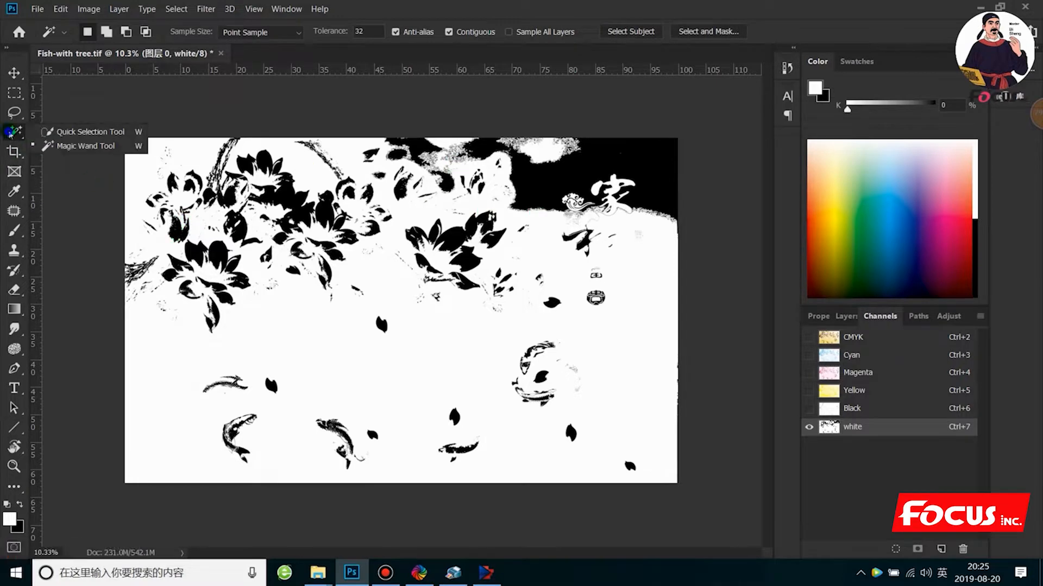
left_click(50, 144)
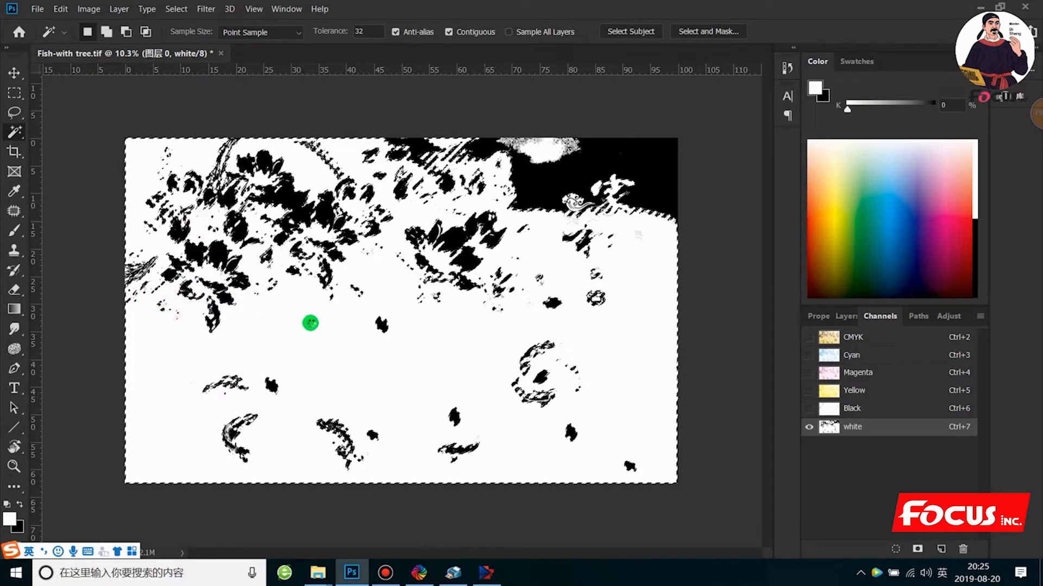
right_click(311, 327)
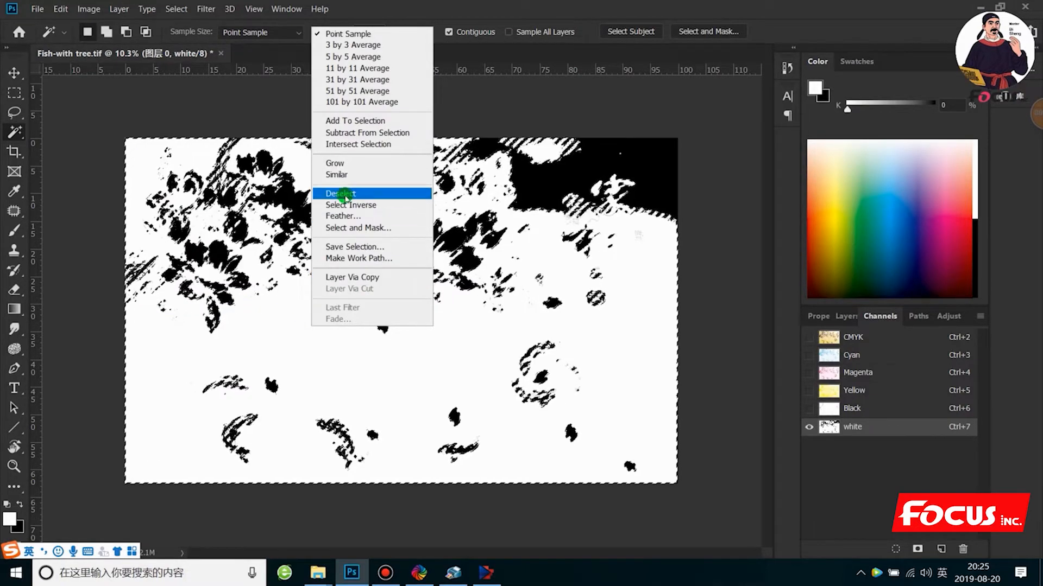
key("Escape")
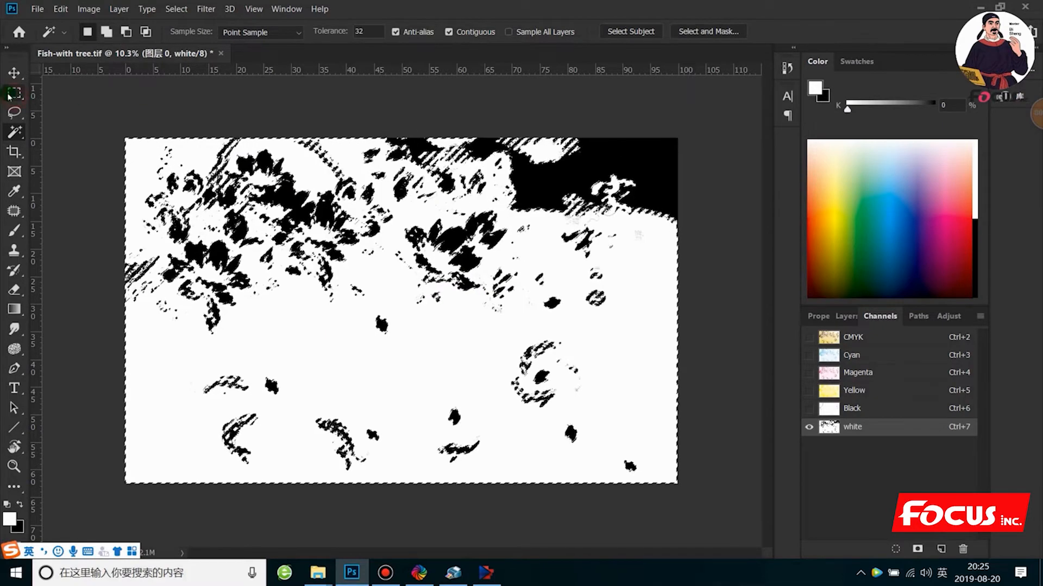
- Fill the selection with the colour f71313 in Normal mode at 100% opacity and deselect it
left_click(14, 92)
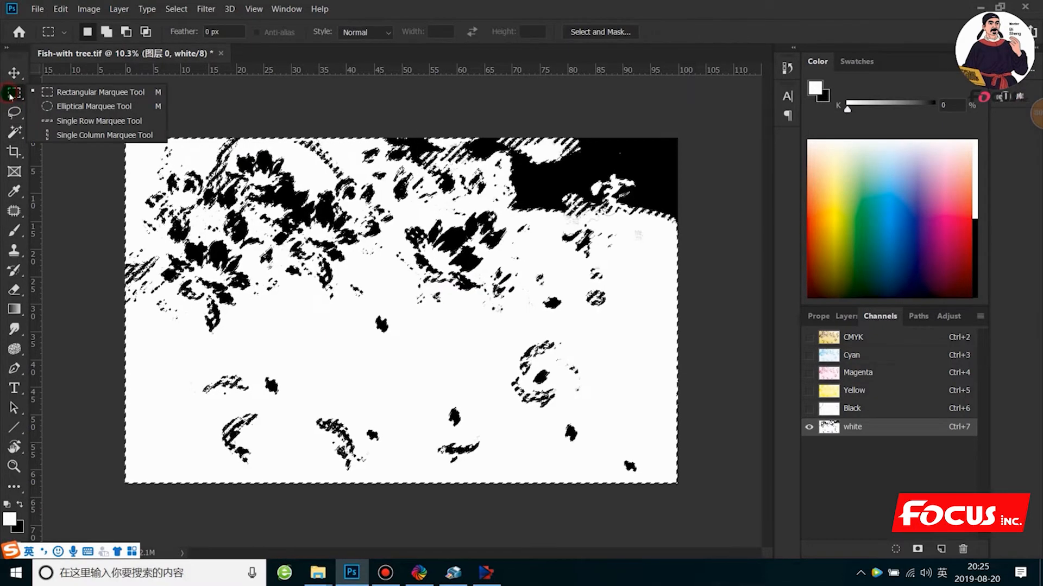
left_click(318, 340)
right_click(319, 340)
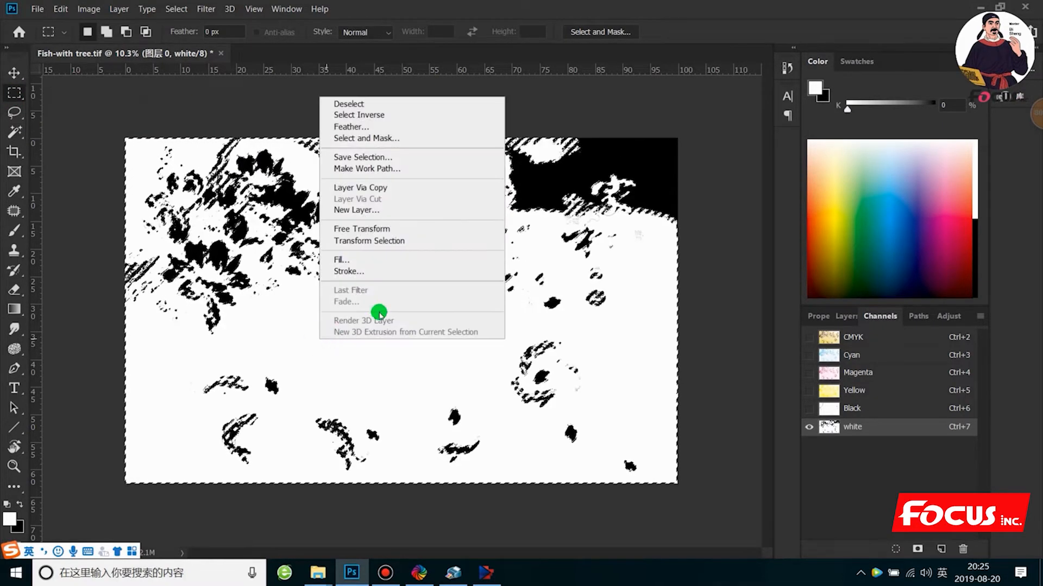
left_click(357, 260)
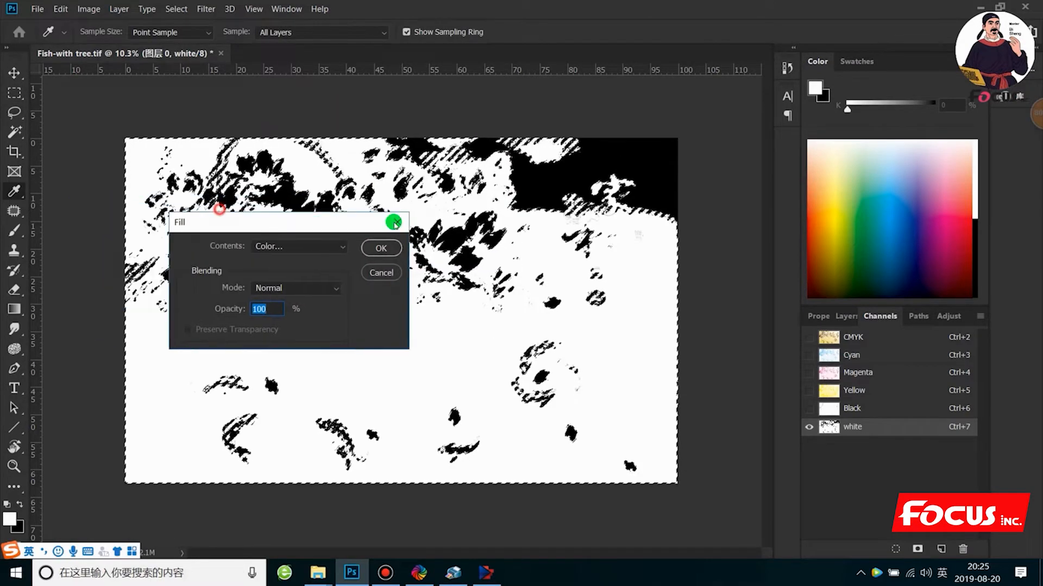
left_click(448, 209)
left_click(445, 234)
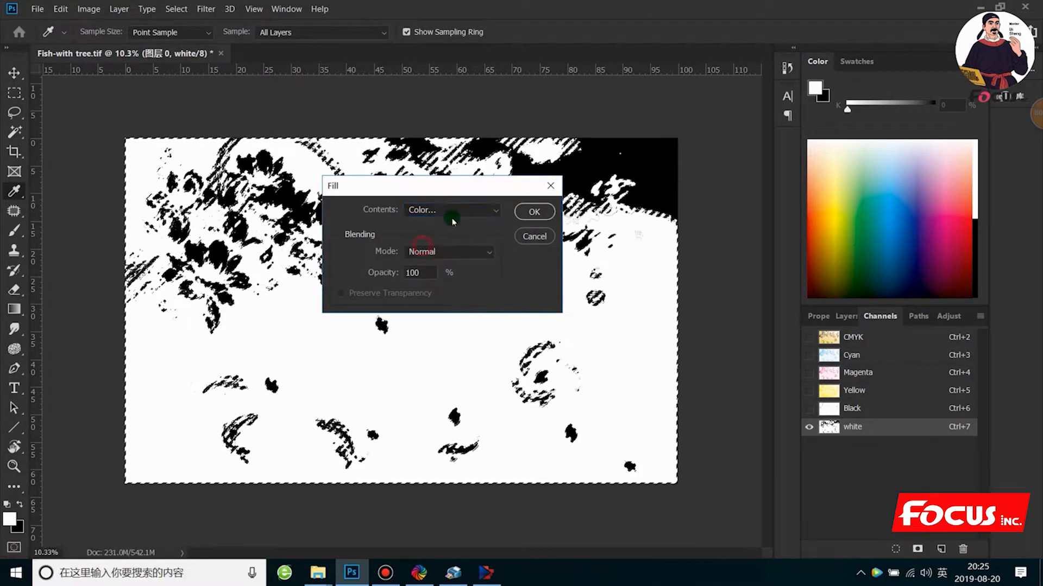
left_click(531, 370)
mouse_move(525, 382)
left_mouse_down()
mouse_move(510, 387)
mouse_move(511, 413)
mouse_move(517, 375)
mouse_move(680, 279)
mouse_move(663, 276)
mouse_move(668, 290)
mouse_move(671, 275)
left_mouse_up()
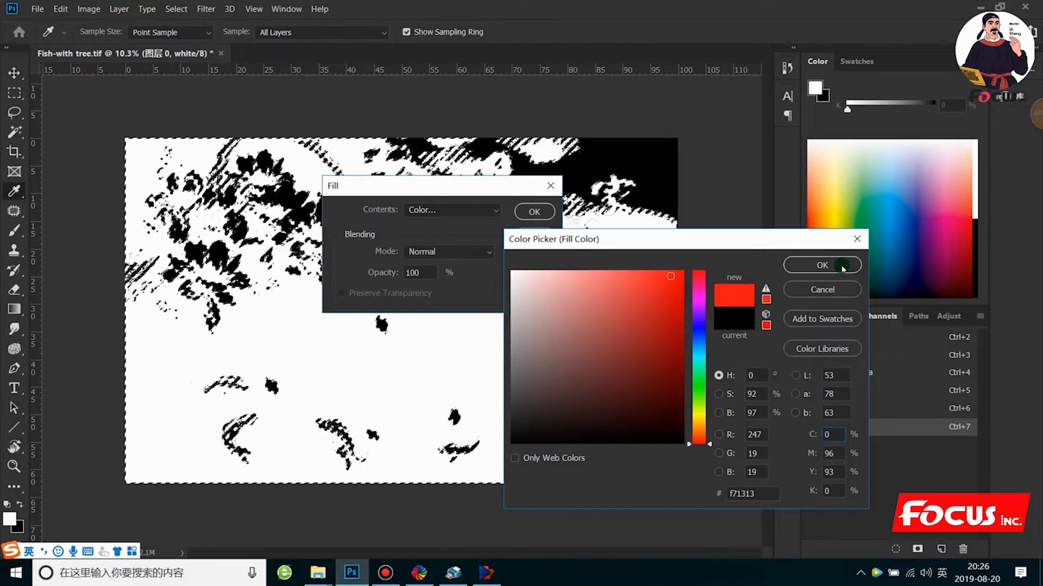
left_click(822, 265)
left_click(546, 211)
key("m")
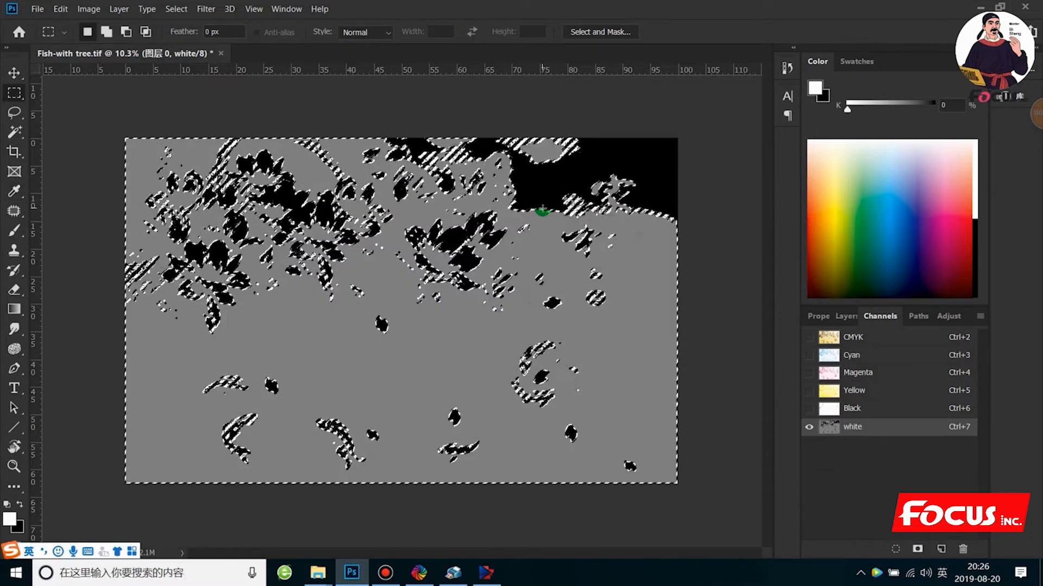
left_click(405, 338)
- Examine the filled white channel closely and compare it with the artwork by showing and hiding the CMYK channels
key("ctrl+plus")
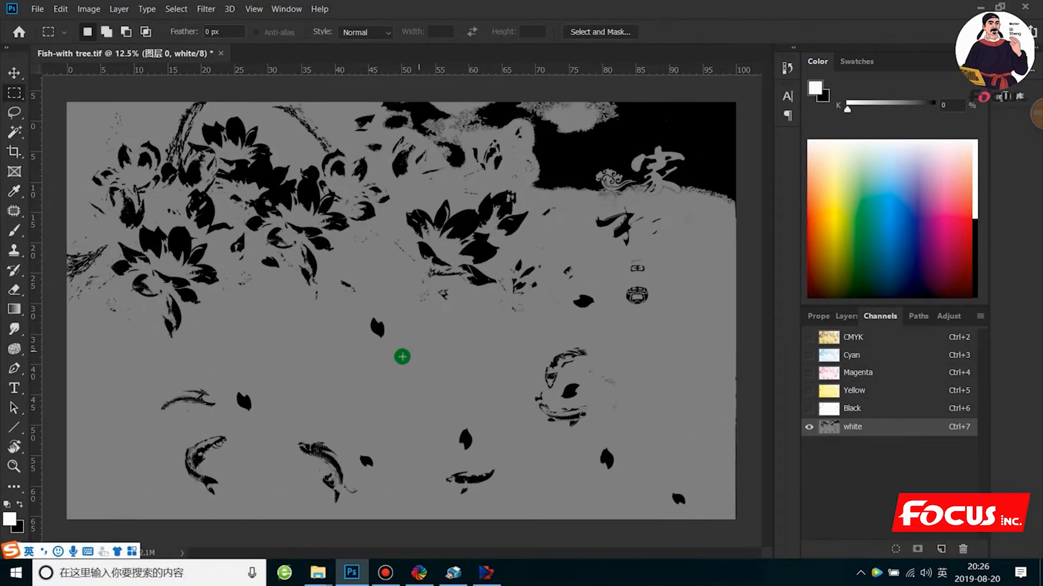
scroll(248, 349, "down", 1)
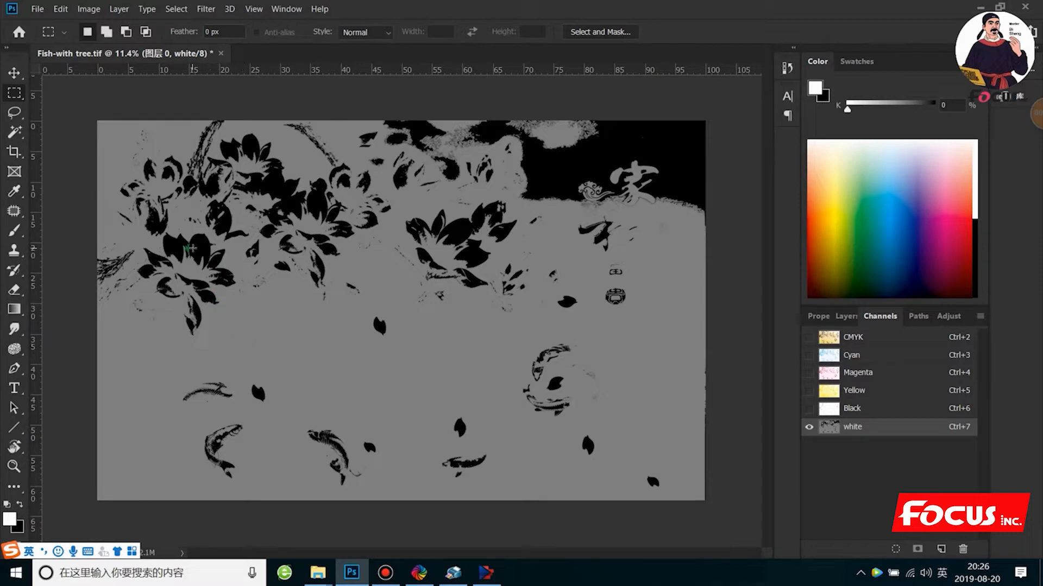
scroll(195, 249, "up", 1)
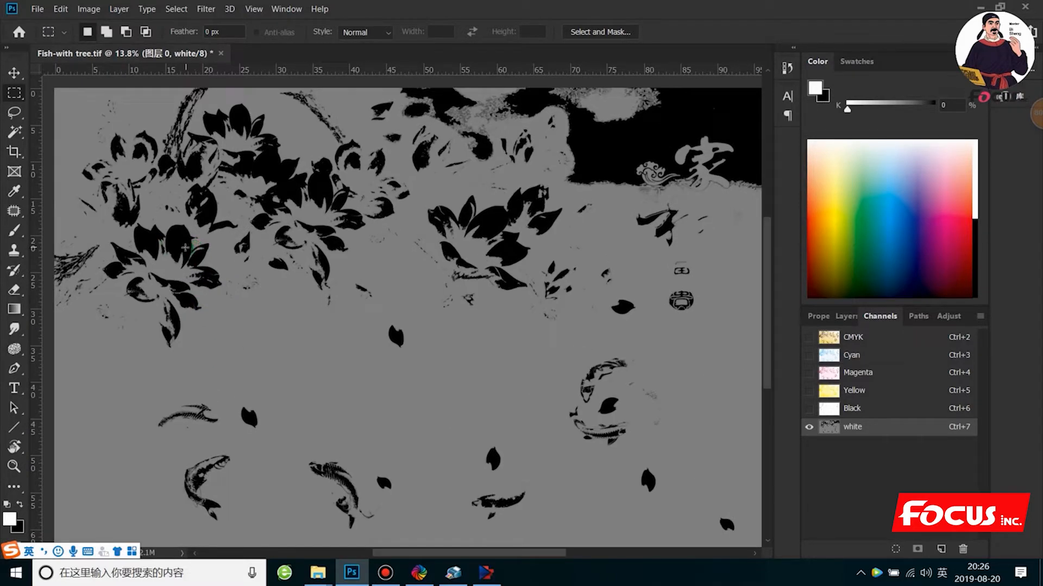
scroll(185, 248, "down", 1)
scroll(187, 246, "down", 1)
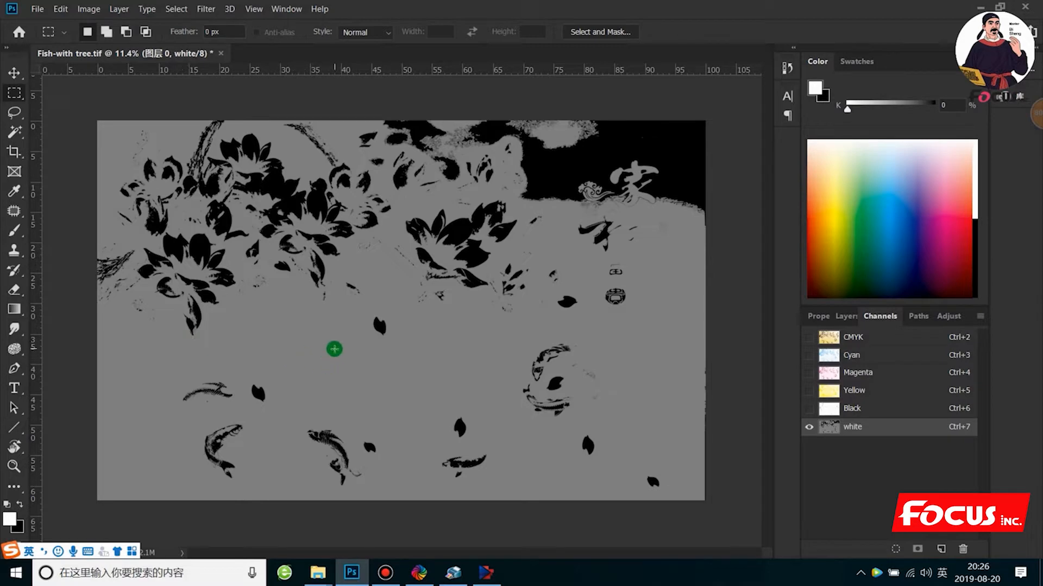
left_click(809, 337)
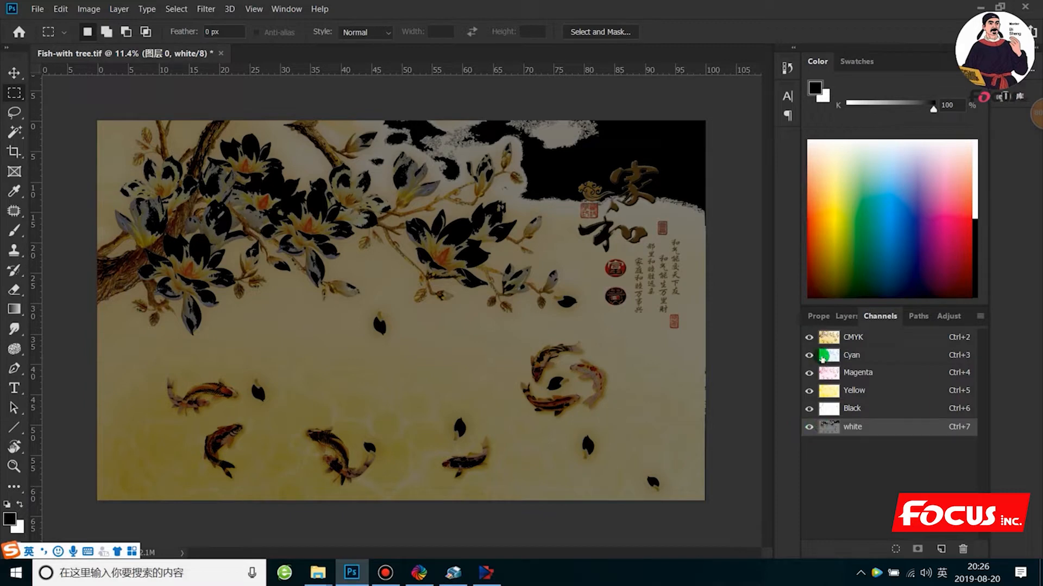
left_click(809, 338)
left_click(809, 337)
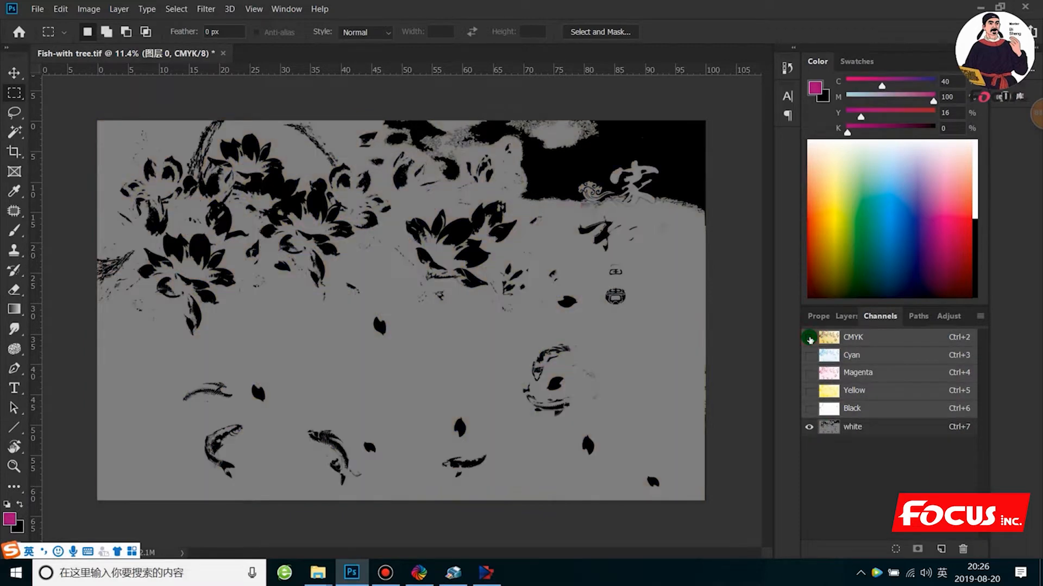
scroll(419, 270, "up", 1)
scroll(480, 281, "down", 1)
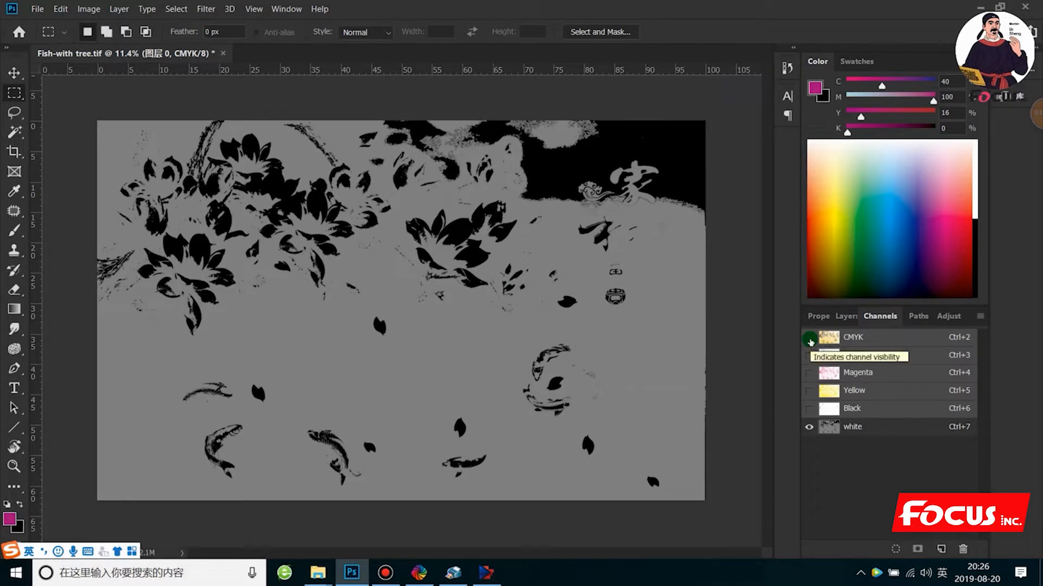
- Make the white channel active, show the colour channels and hide the white channel to view the artwork alone
left_click(810, 342)
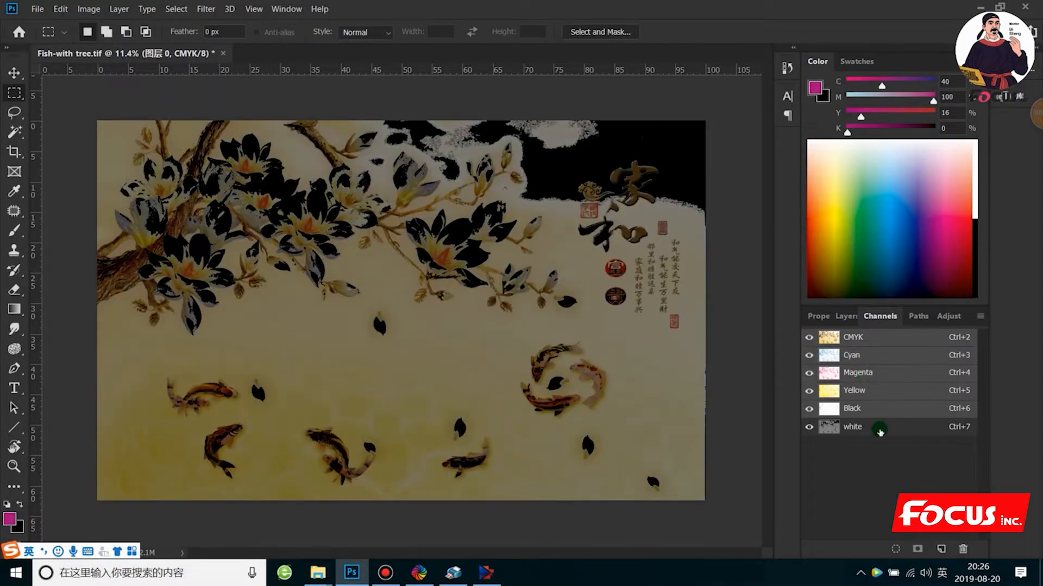
left_click(878, 429)
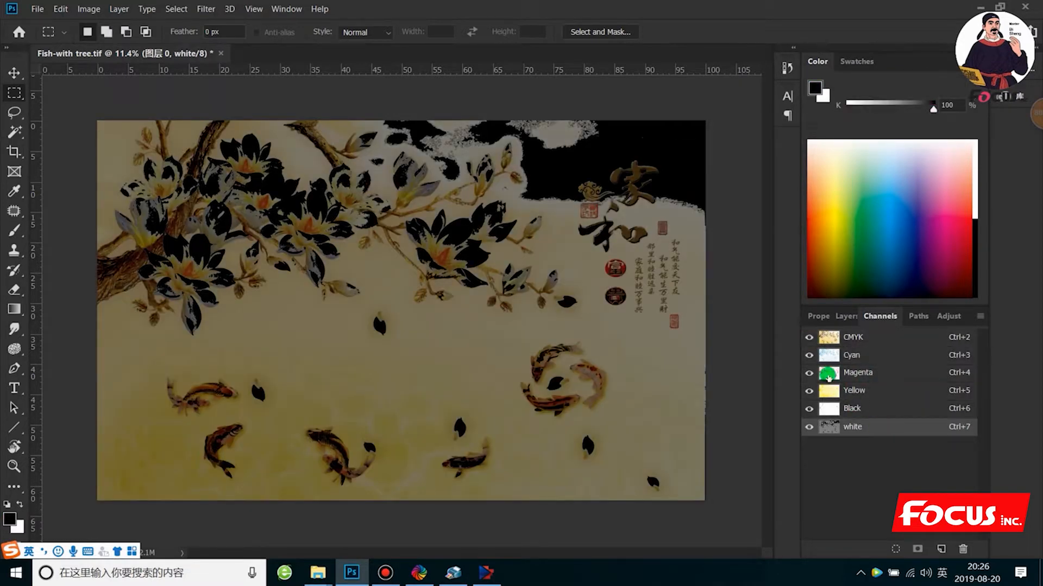
left_click(807, 337)
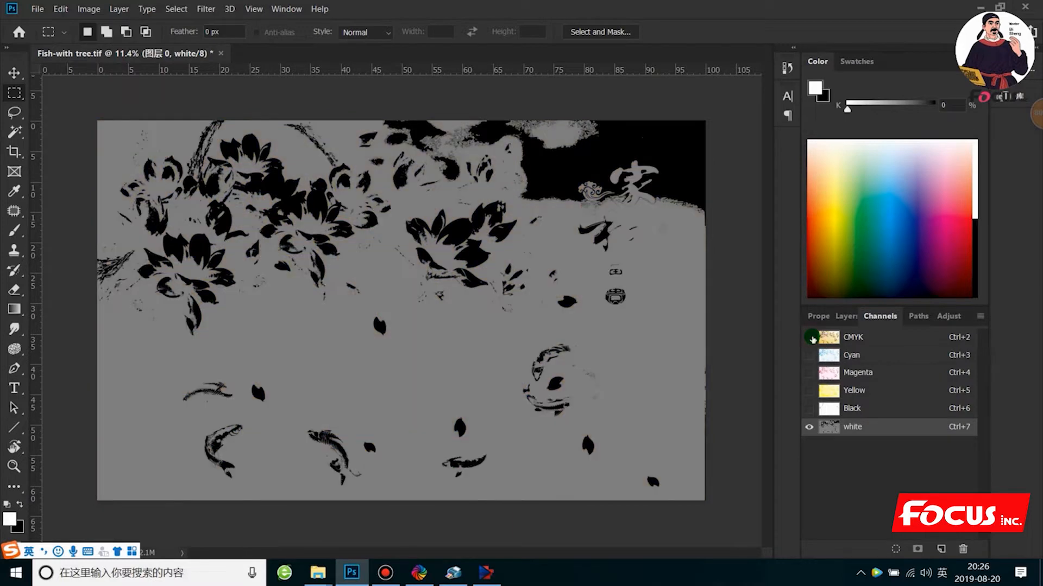
left_click(811, 338)
left_click(808, 409)
left_click(809, 428)
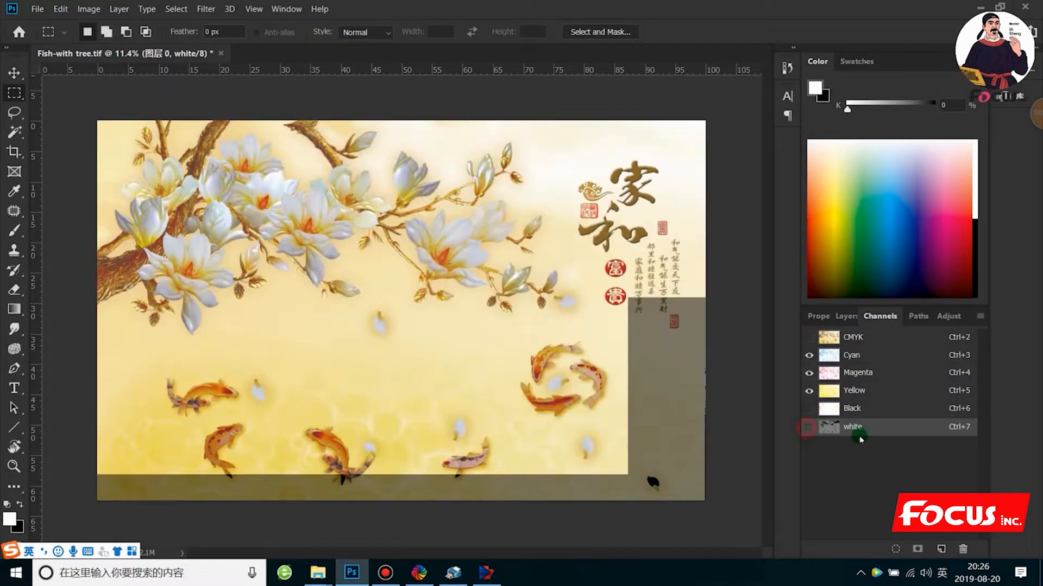
- Display the layer list and select a petal of the leftmost flower with the Magic Wand tool
left_click(836, 316)
left_click(863, 314)
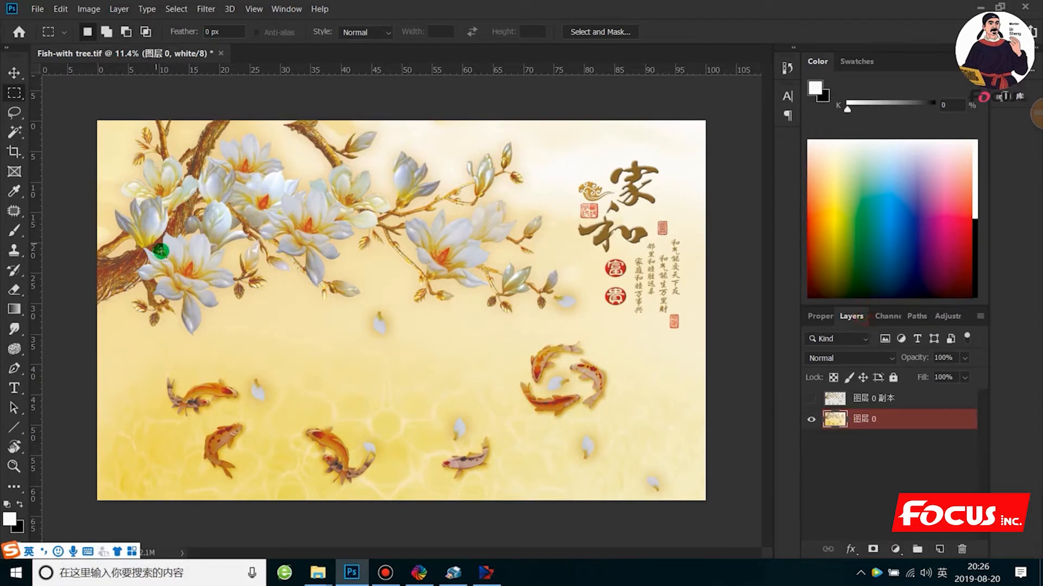
left_click(19, 137)
left_click(67, 135)
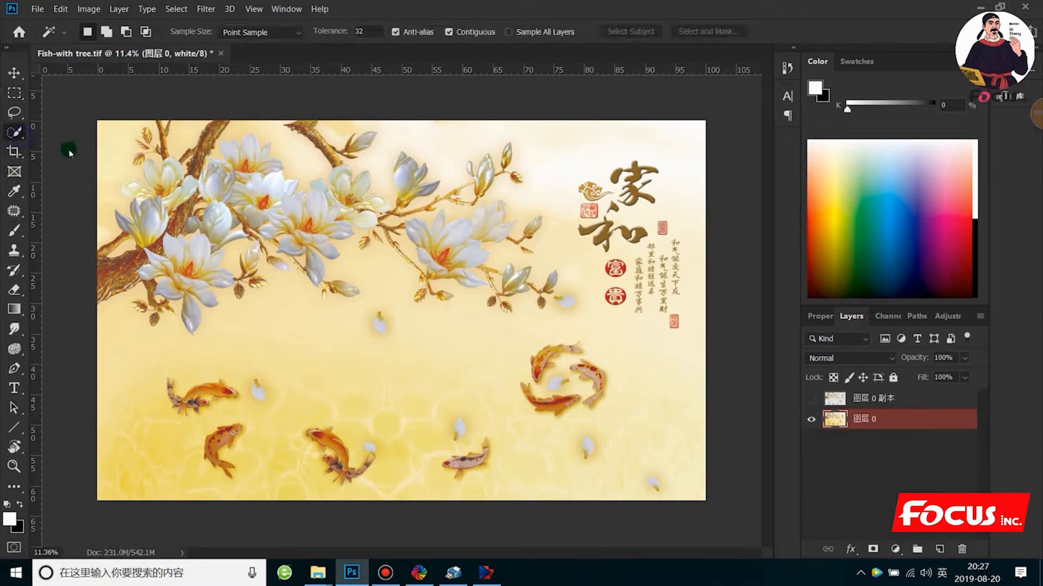
right_click(18, 133)
left_click(85, 146)
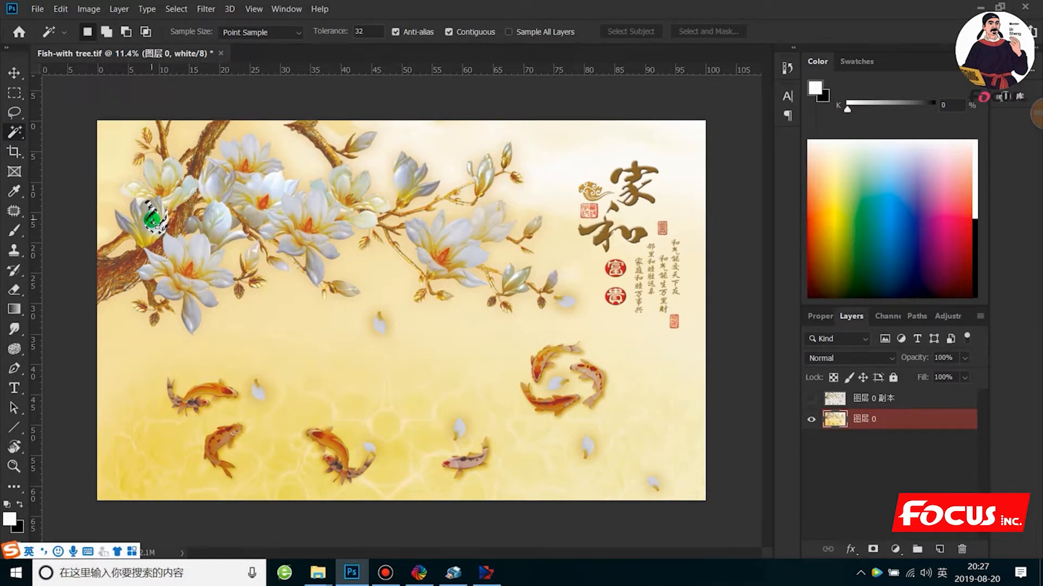
right_click(152, 220)
left_click(203, 204)
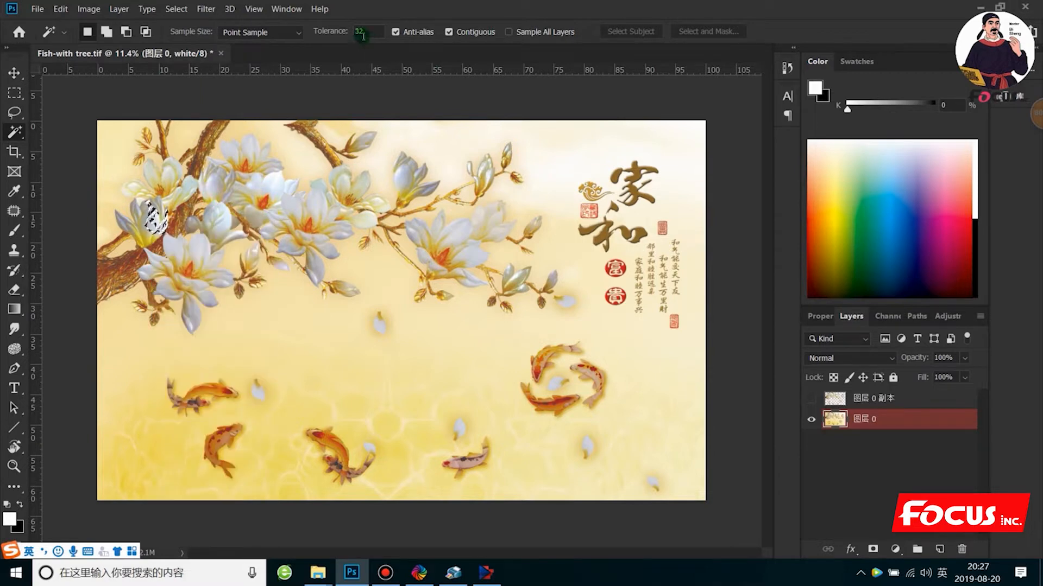
- Set the Magic Wand tolerance to 50, select the upper flower petals and extend the selection to similar colours
double_click(363, 31)
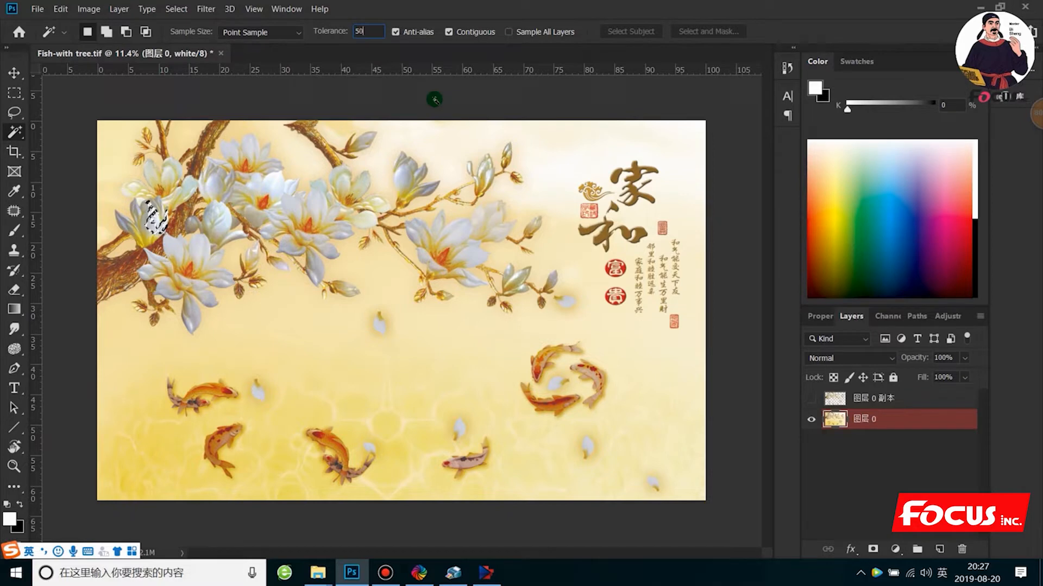
type("50")
left_click(314, 201)
right_click(319, 202)
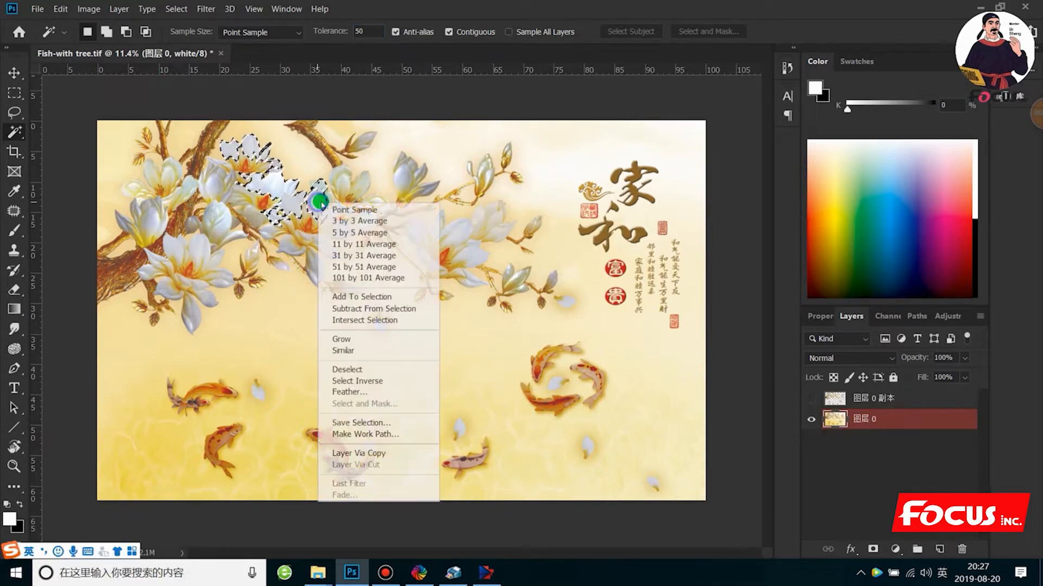
left_click(343, 350)
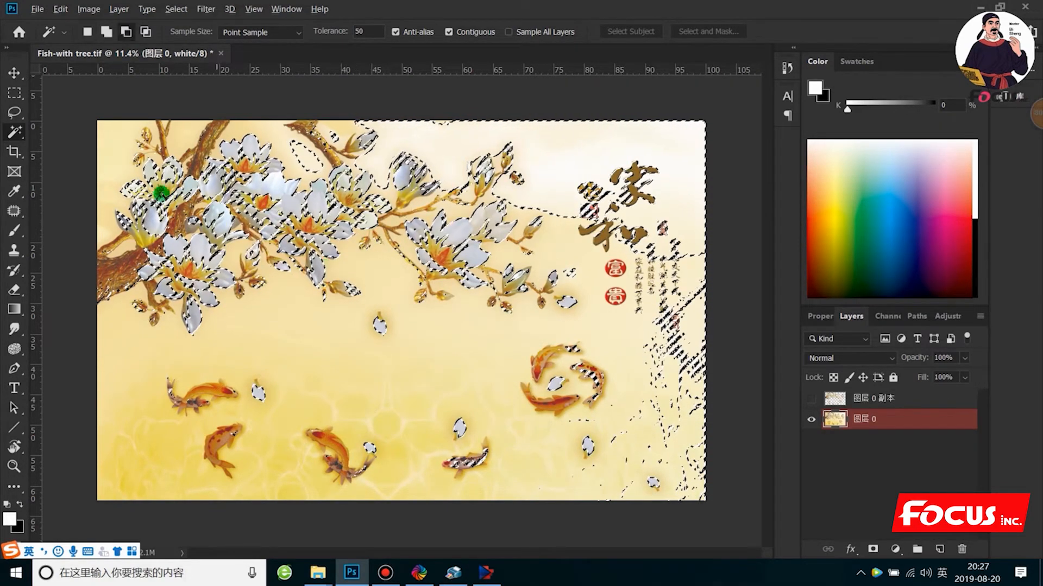
- Try to subtract the pale background along the image's upper edge from the selection with marquee tools, and clear the selection
left_click(18, 91, "alt")
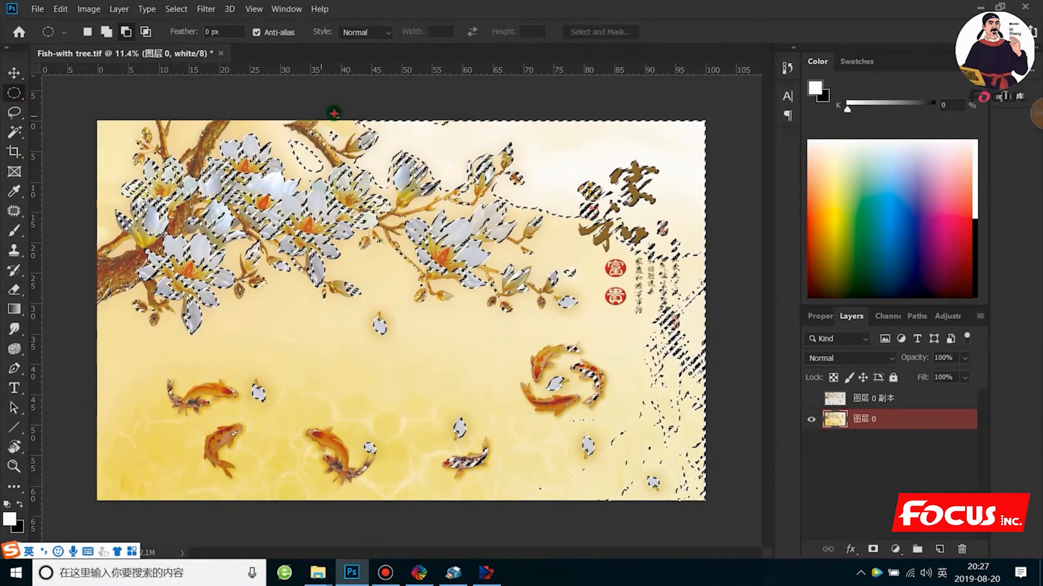
left_click_drag(332, 113, 486, 144)
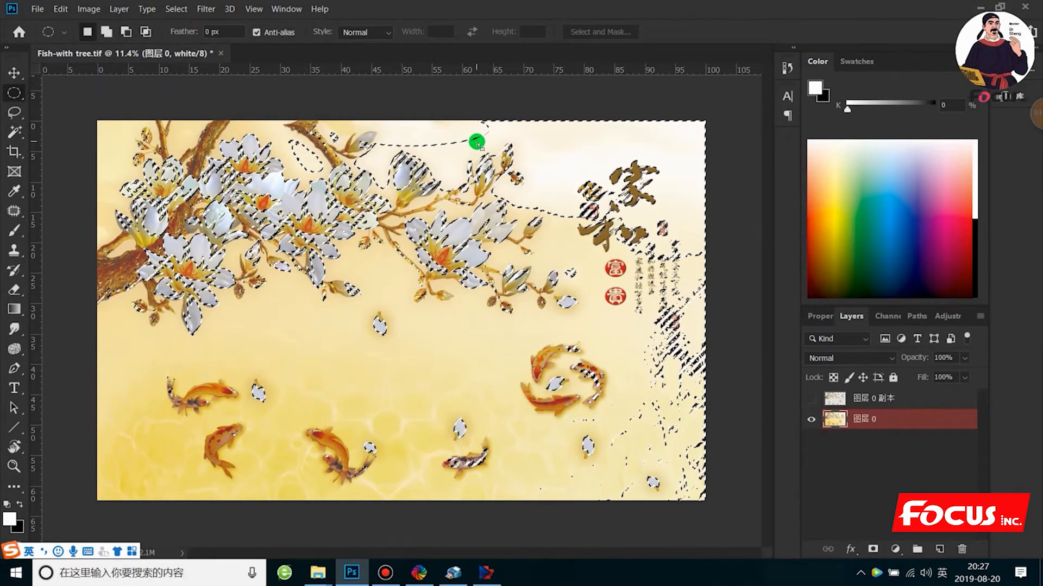
right_click(9, 93, "alt")
left_click(54, 92)
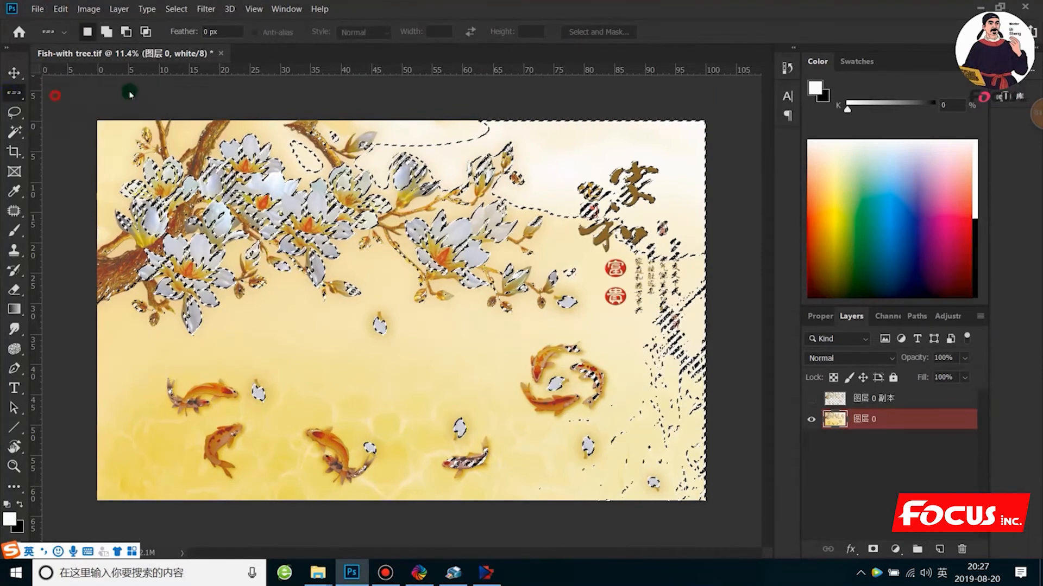
left_click_drag(386, 100, 729, 142)
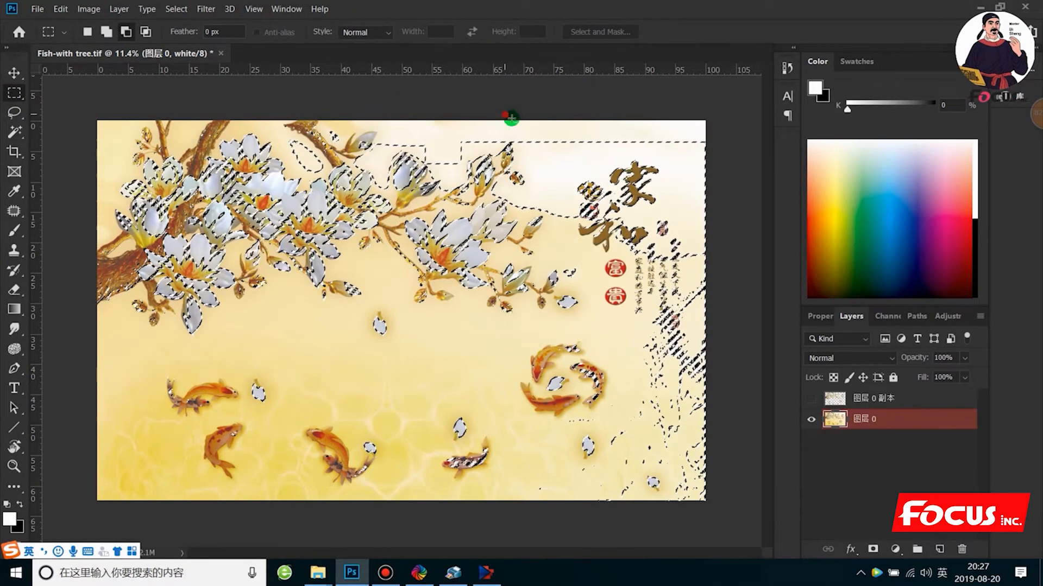
left_click_drag(511, 118, 726, 211)
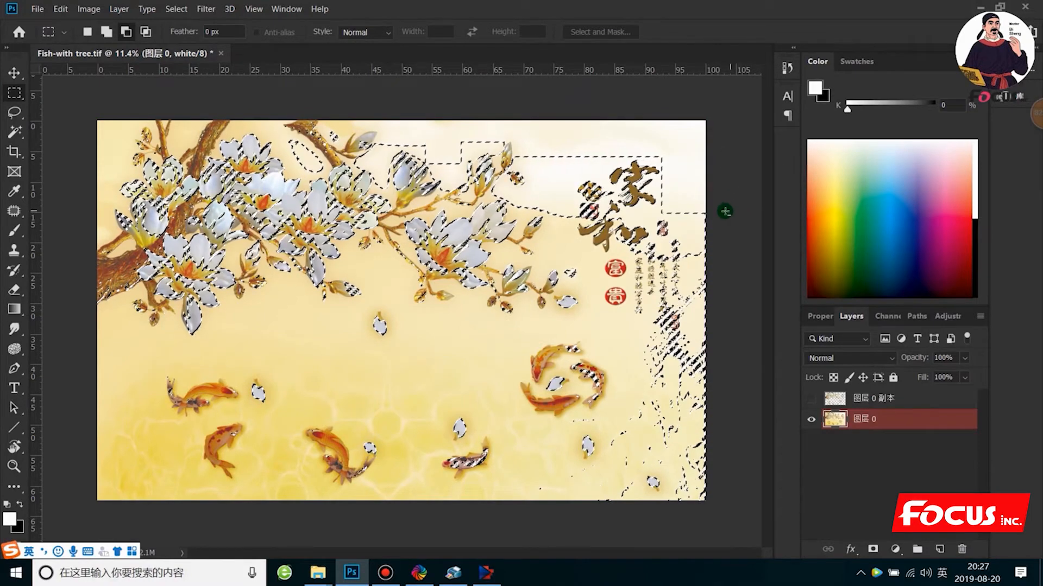
left_click(483, 286)
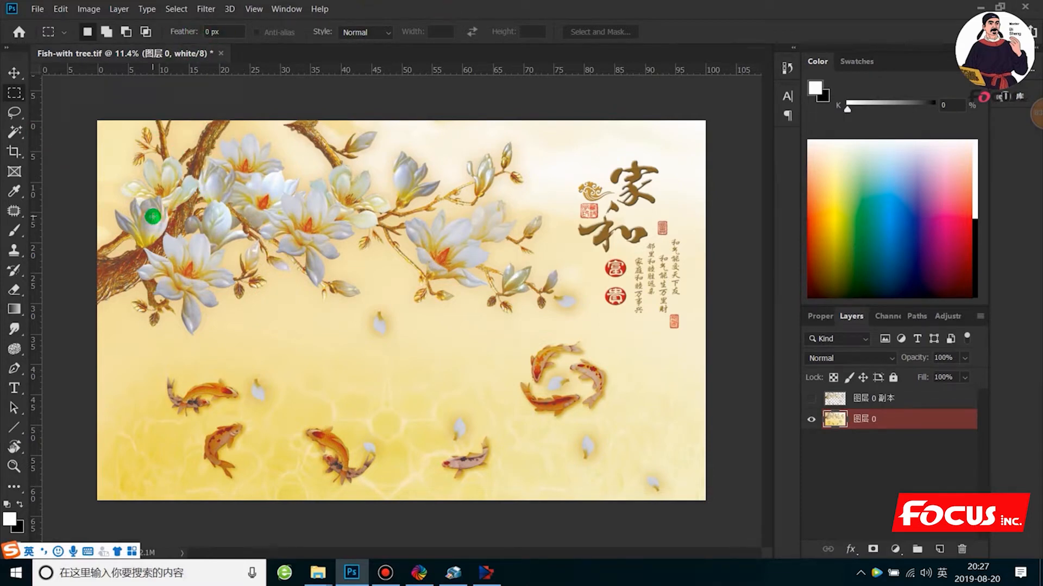
- Set the Magic Wand tolerance to 35, select a petal of the upper flowers and extend the selection to similar colours
right_click(15, 132)
left_click(82, 146)
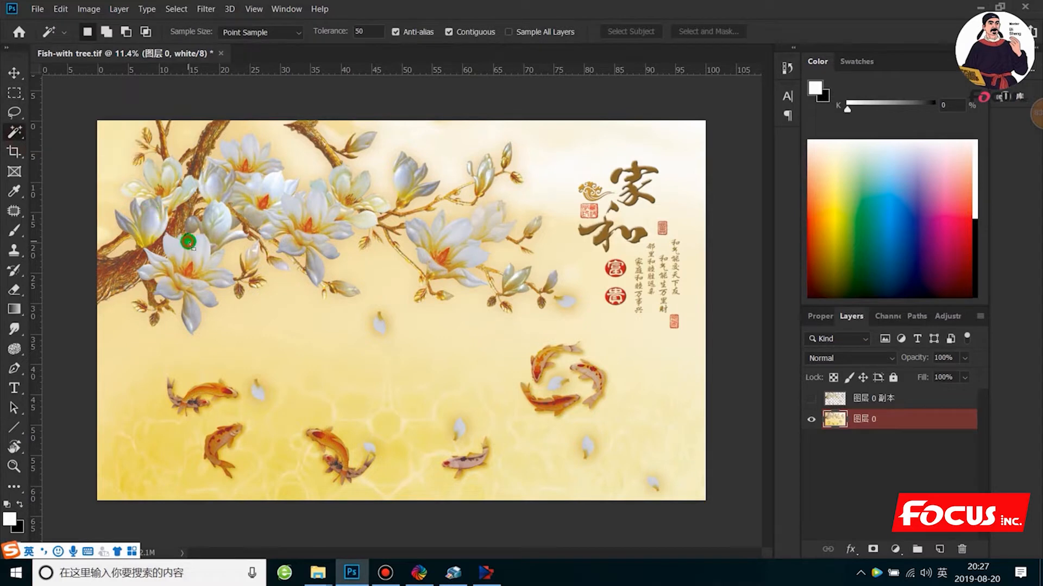
left_click(361, 31)
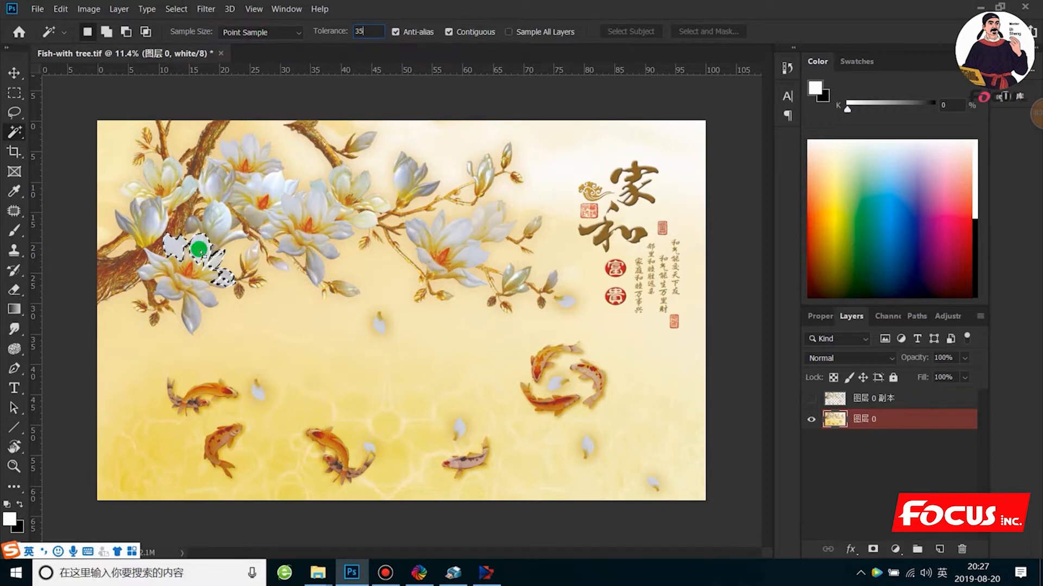
left_click(217, 222)
right_click(216, 233)
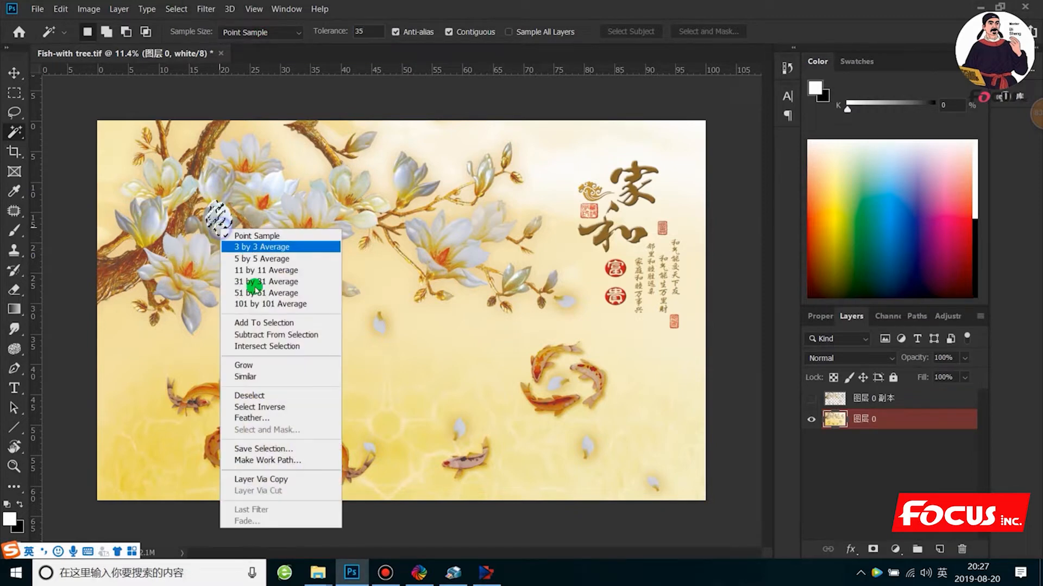
left_click(256, 377)
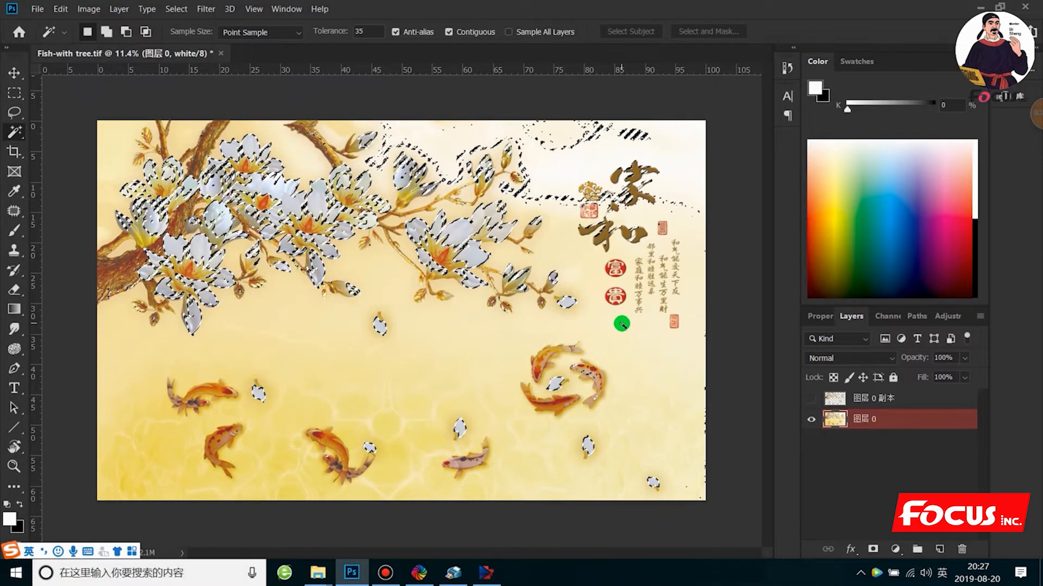
- Add the koi along the lower part of the image to the selection with the Magic Wand
key("ctrl+plus")
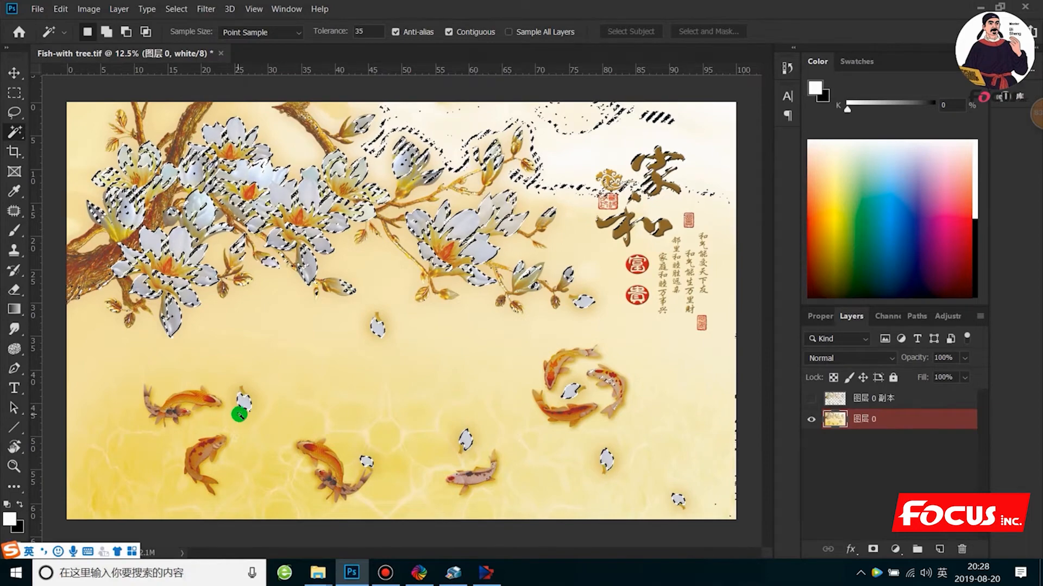
scroll(242, 412, "up", 3)
left_click_drag(351, 317, 426, 248)
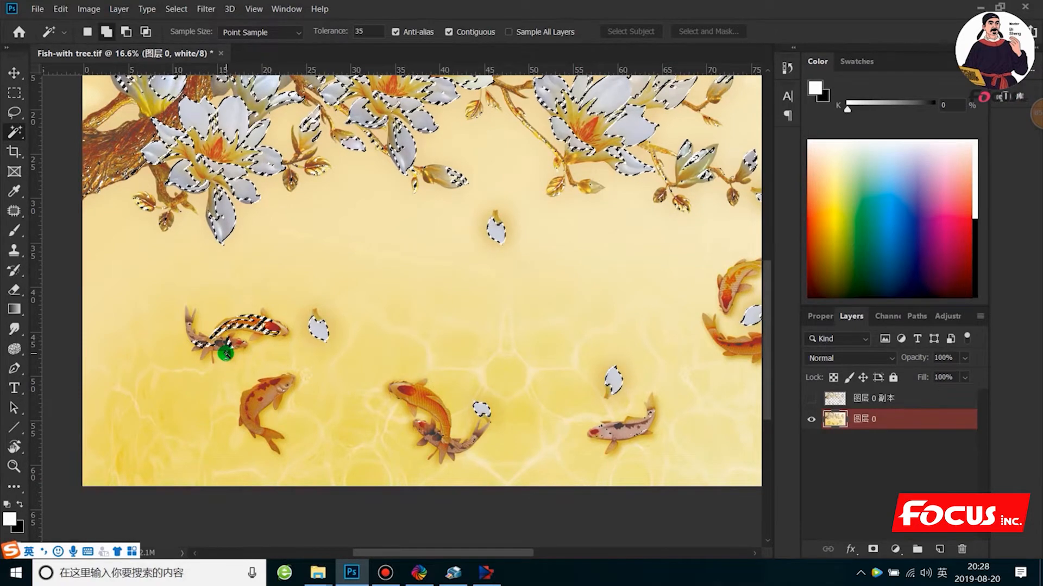
left_click(262, 406)
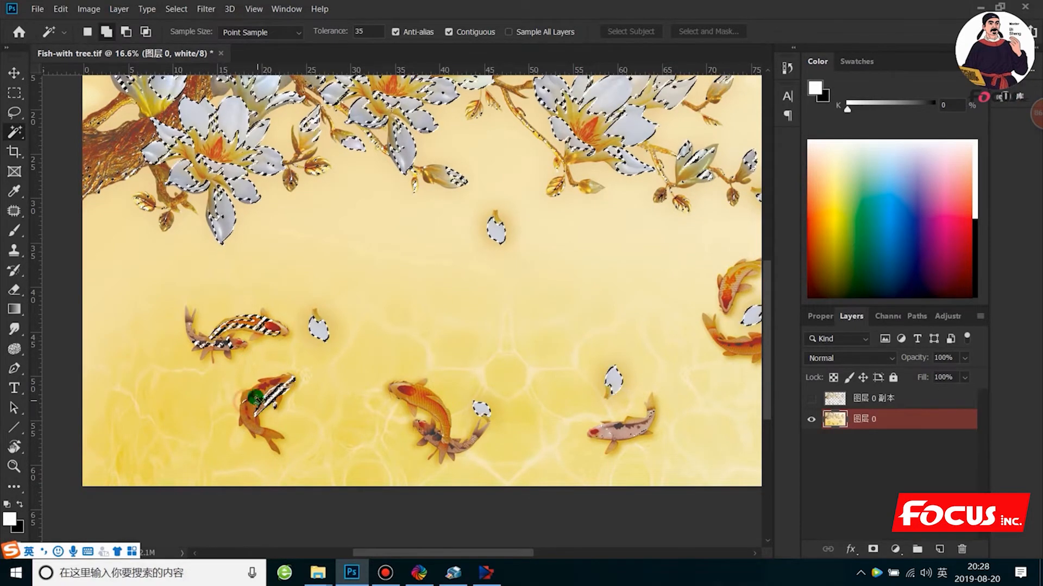
left_click(266, 429)
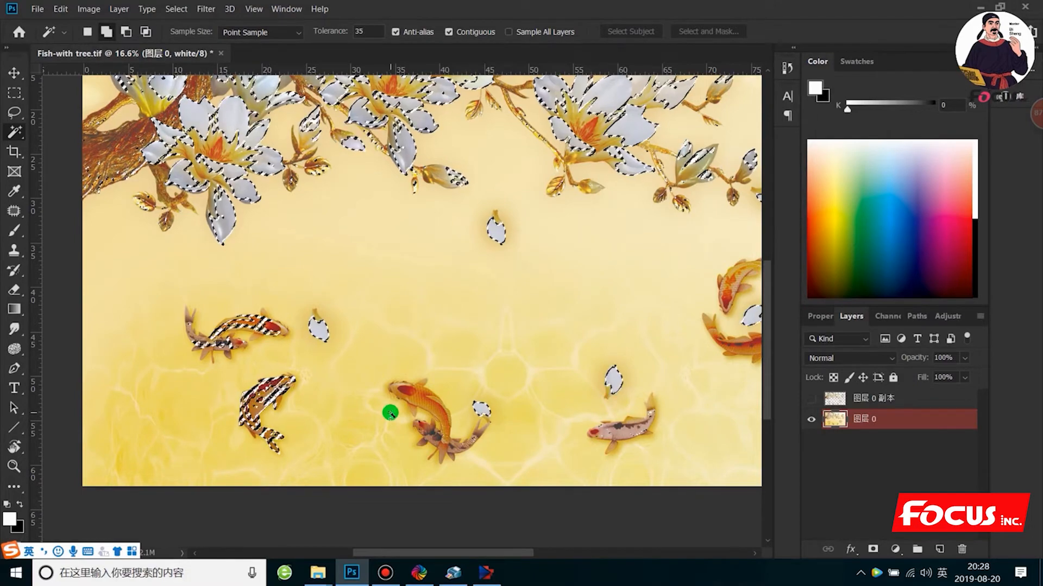
left_click(432, 406)
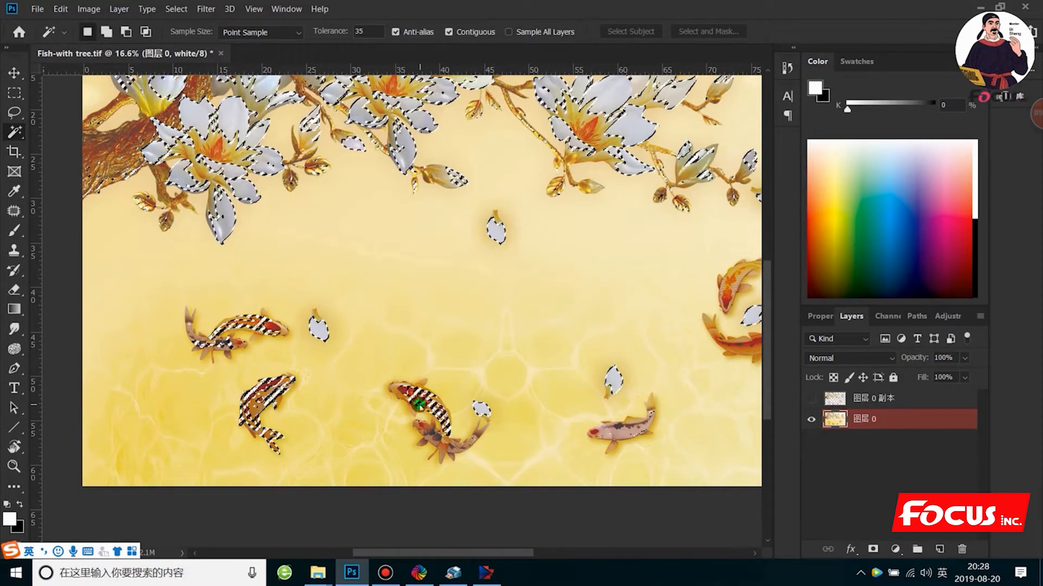
left_click(398, 391)
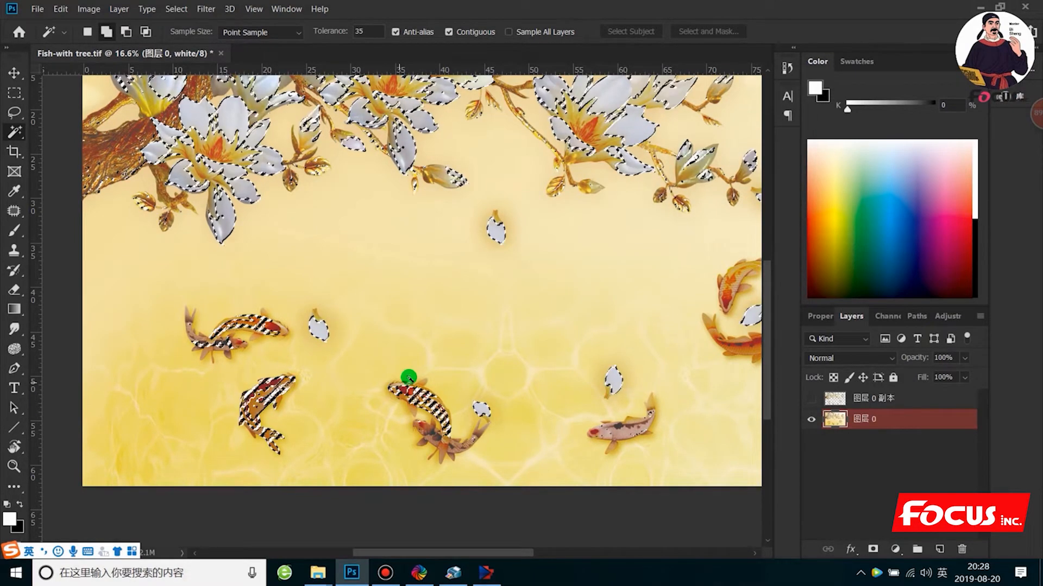
left_click(624, 424)
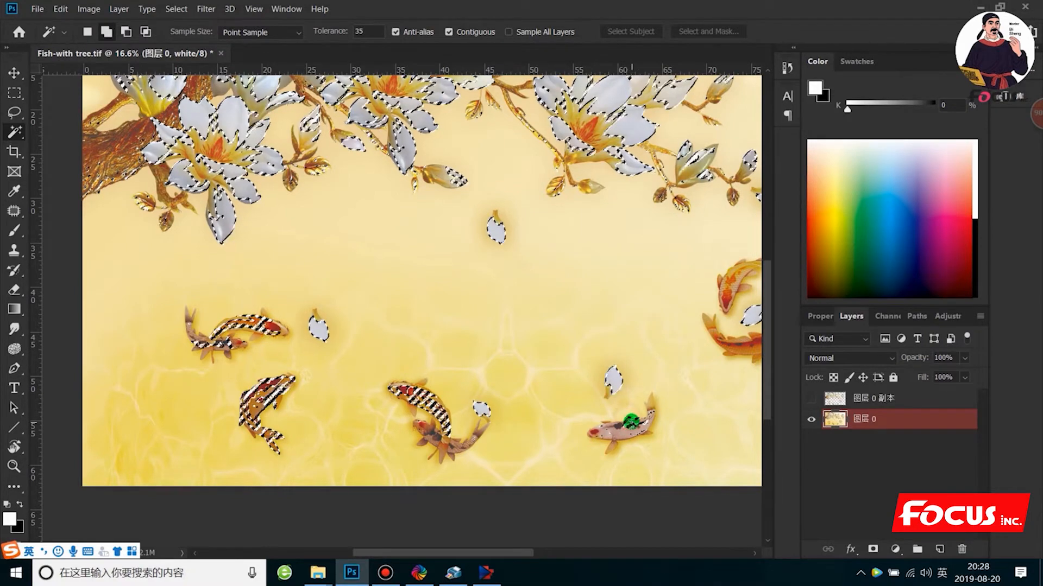
left_click(598, 436)
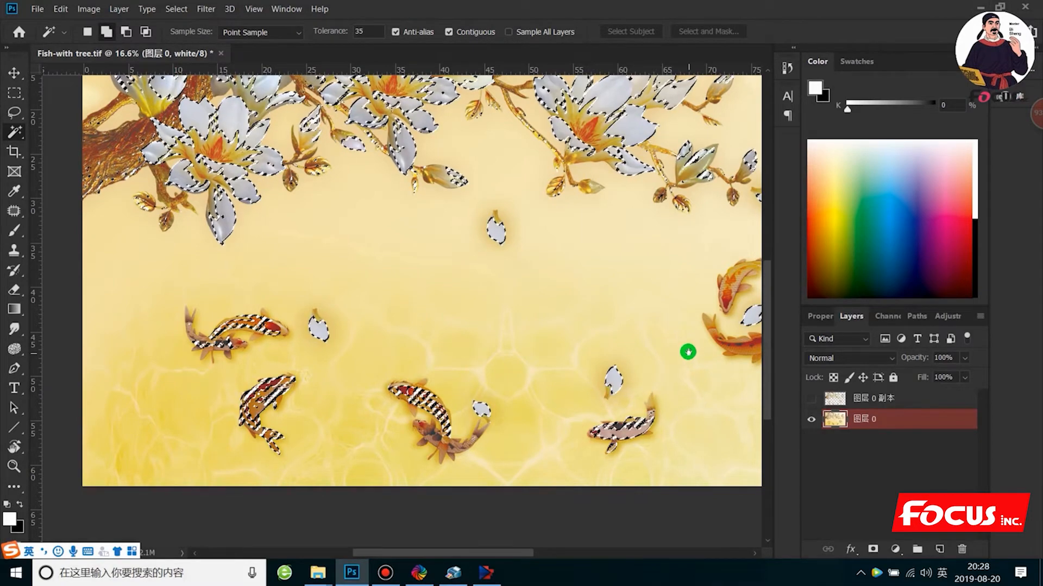
- Add the three circling koi and the tip of the loose petal below them to the selection
left_click_drag(690, 352, 478, 374)
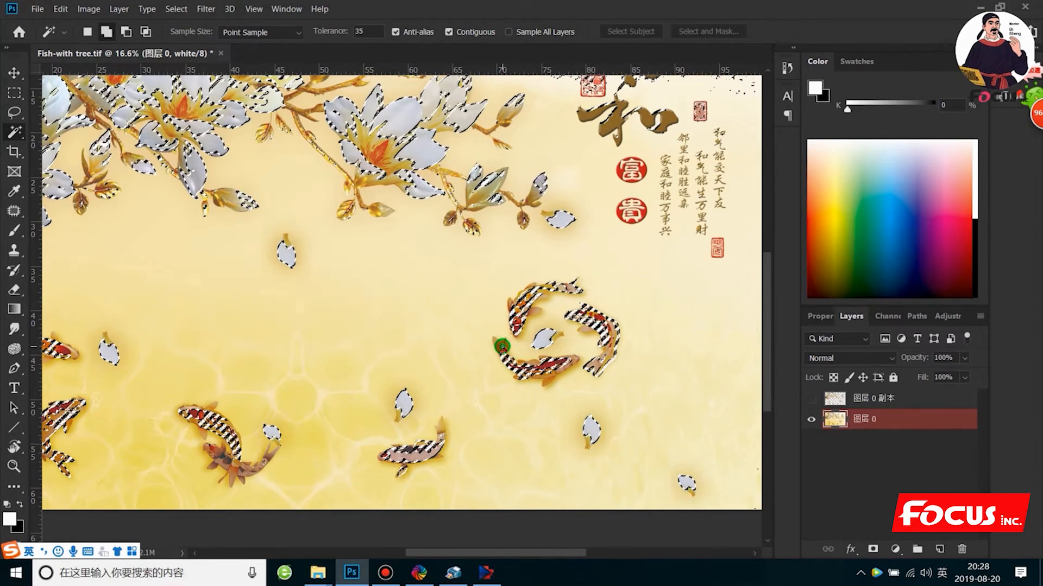
left_click(590, 442)
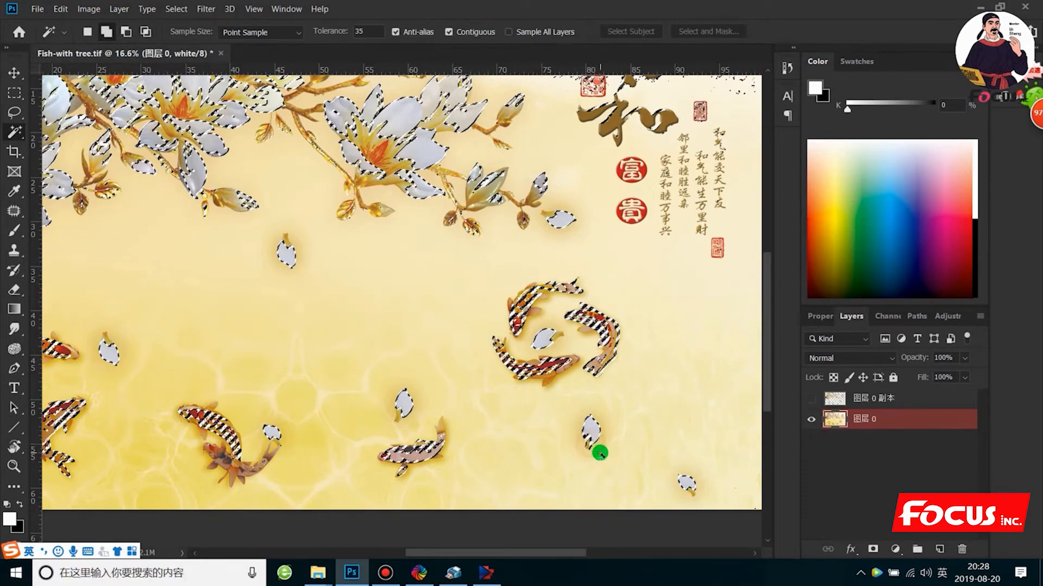
scroll(650, 310, "down", 4)
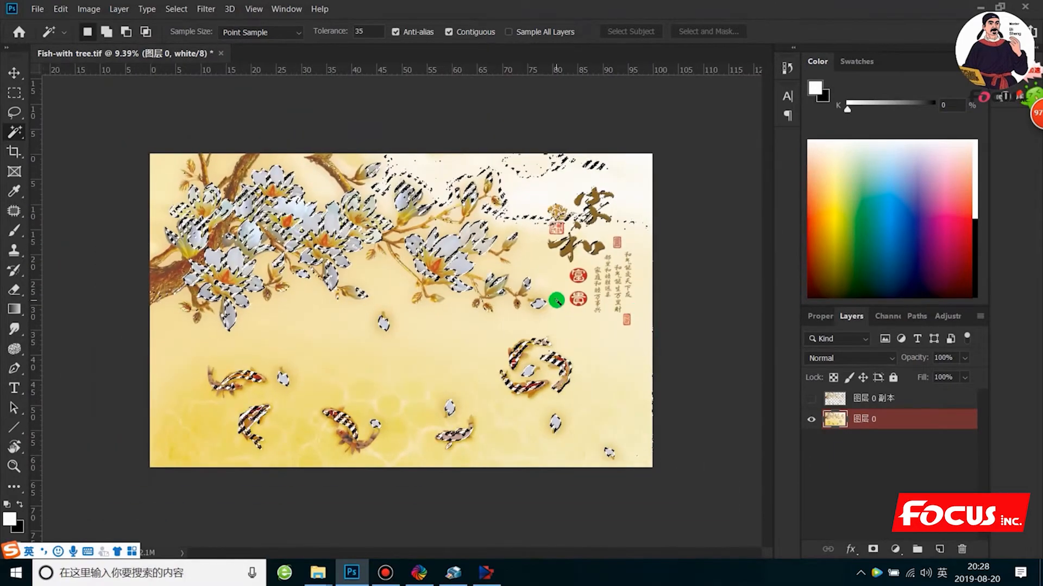
- Add the large calligraphy characters 和 and 家 to the selection
scroll(558, 297, "up", 3)
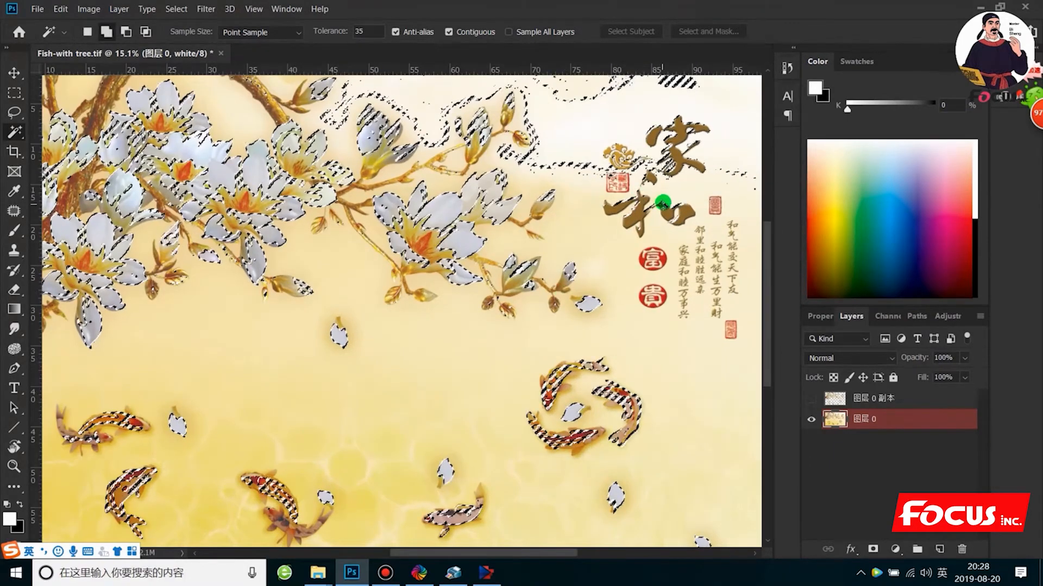
left_click(636, 222, "shift")
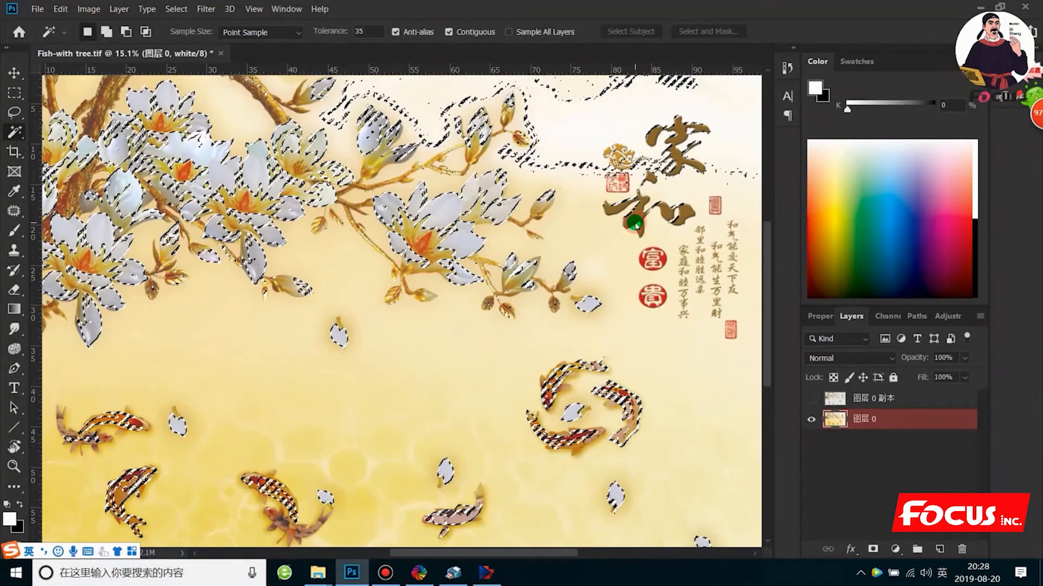
left_click(676, 158, "shift")
scroll(540, 272, "down", 3)
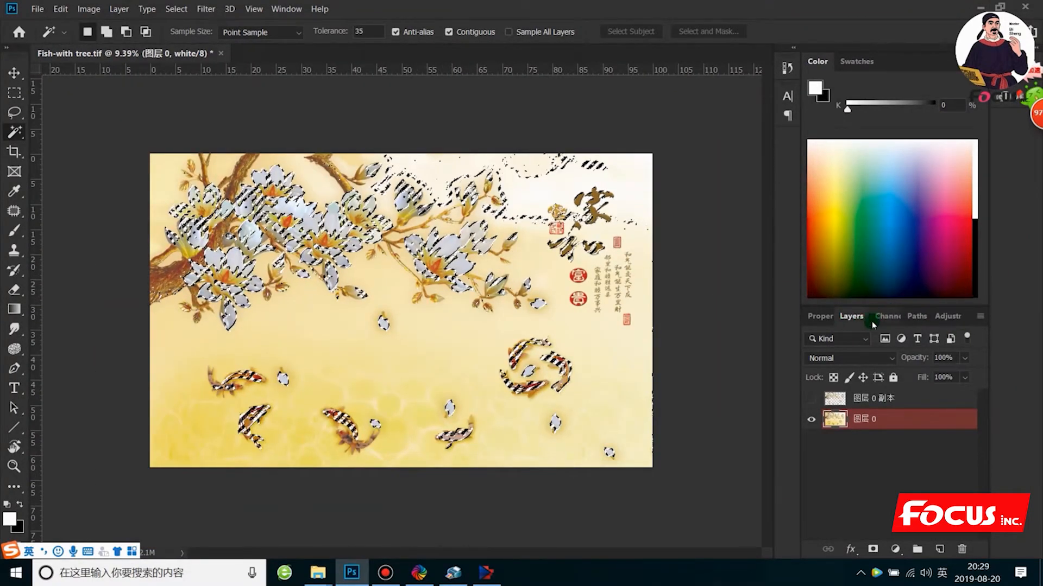
- Start a new spot channel from the selection and open its ink colour for editing
left_click(890, 317)
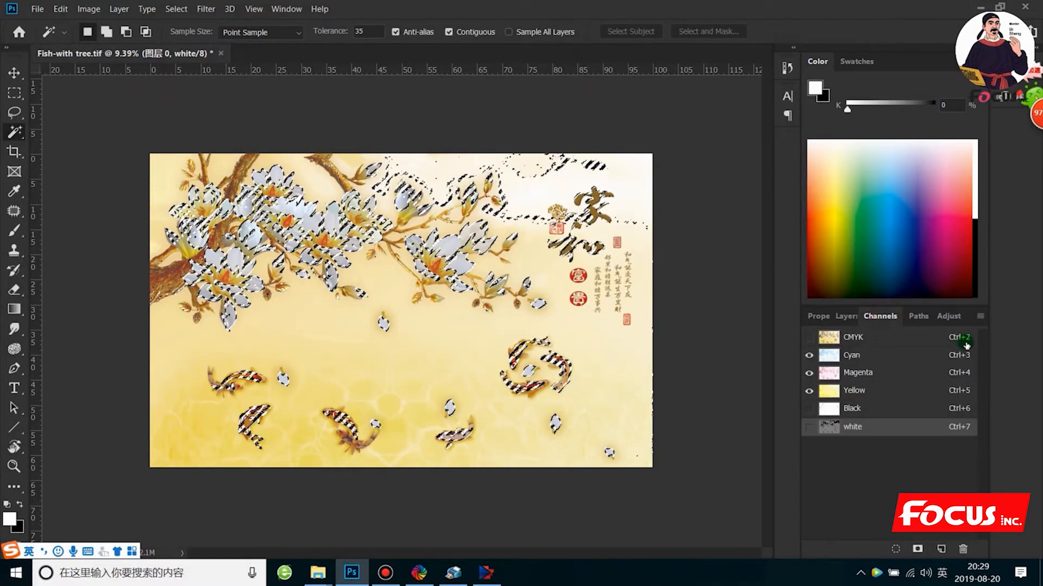
left_click(977, 321)
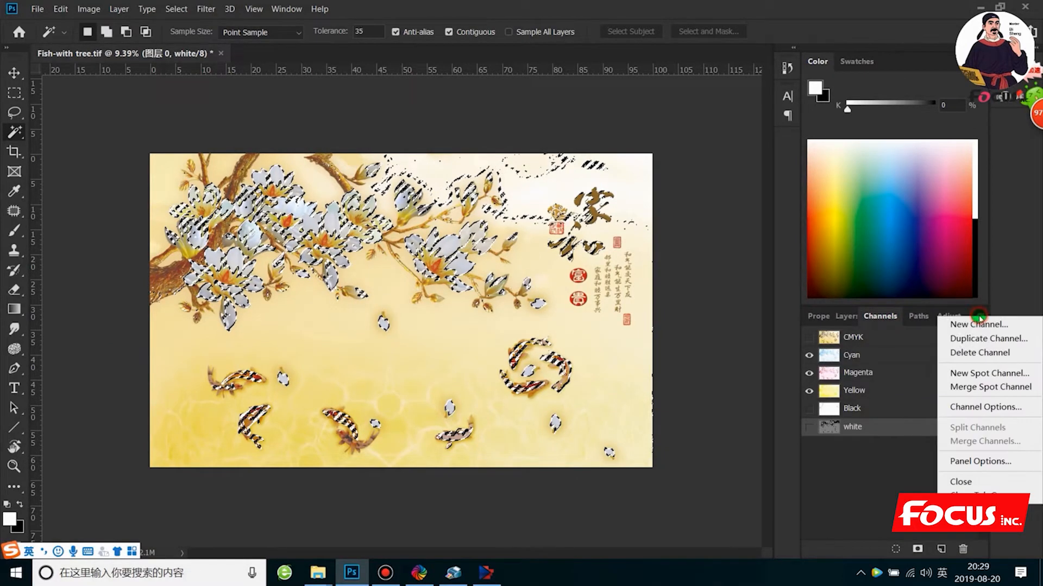
left_click(981, 375)
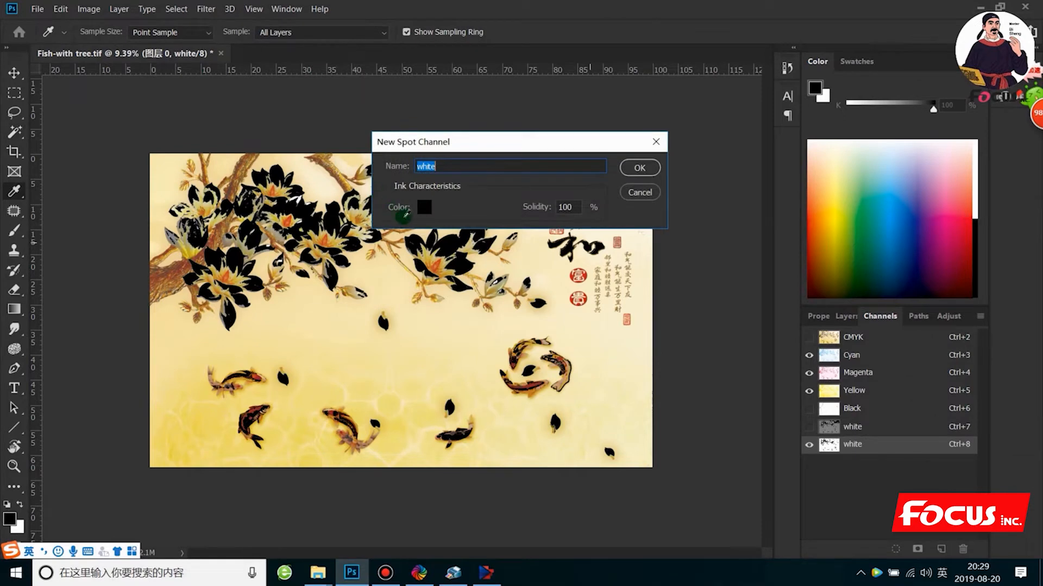
left_click(424, 207)
- Try a bright red ink colour for the spot channel, then return it to black
mouse_move(639, 416)
left_mouse_down()
mouse_move(654, 279)
mouse_move(666, 279)
left_mouse_up()
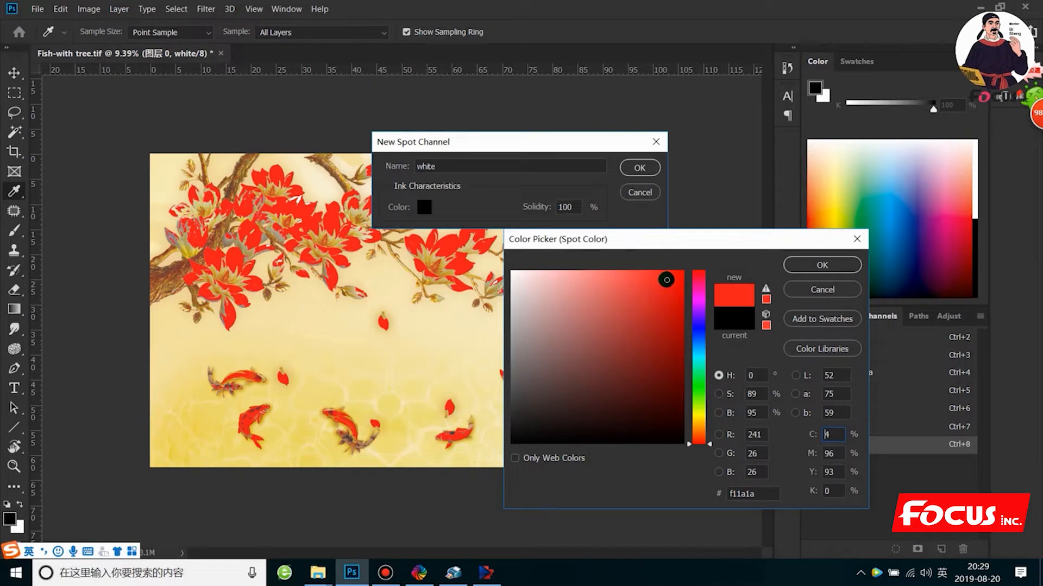
mouse_move(666, 279)
left_mouse_down()
mouse_move(617, 372)
mouse_move(511, 430)
mouse_move(511, 443)
left_mouse_up()
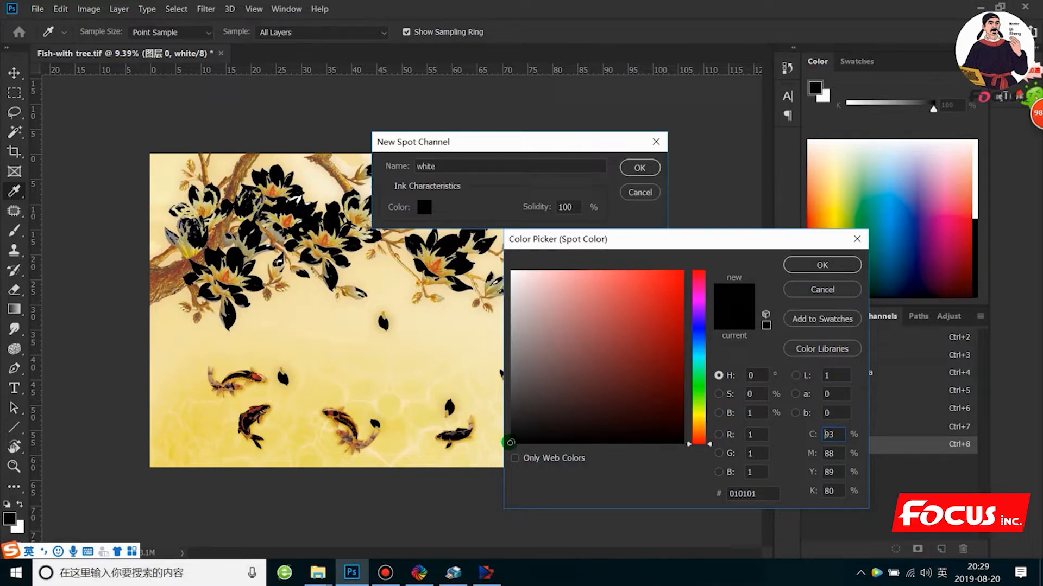
mouse_move(511, 443)
left_mouse_down()
mouse_move(525, 431)
mouse_move(495, 456)
left_mouse_up()
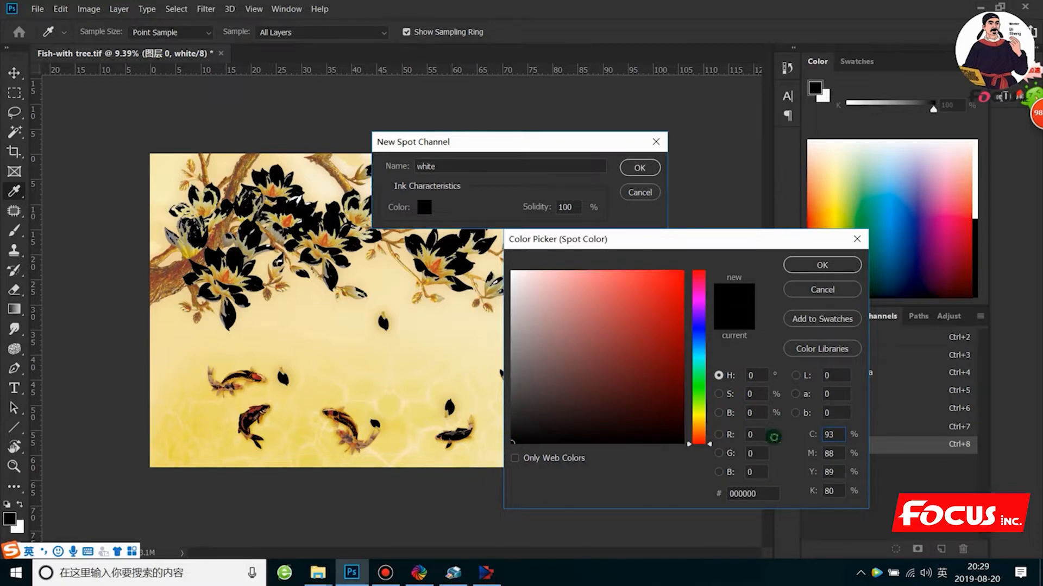
- Set the spot channel's ink colour to C 100, M 100, Y 100 and K 100
double_click(828, 435)
type("100")
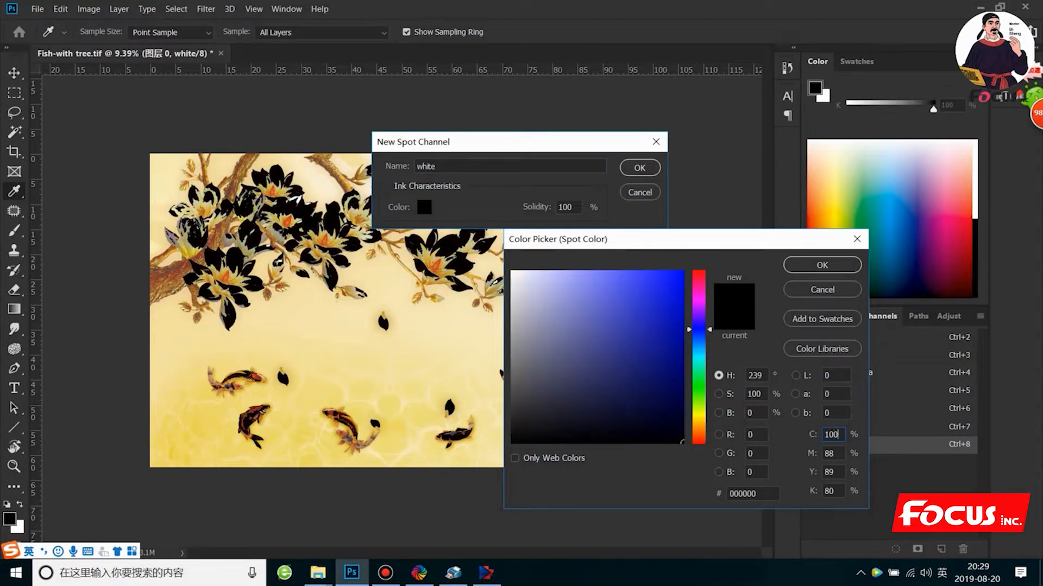
double_click(841, 455)
type("100")
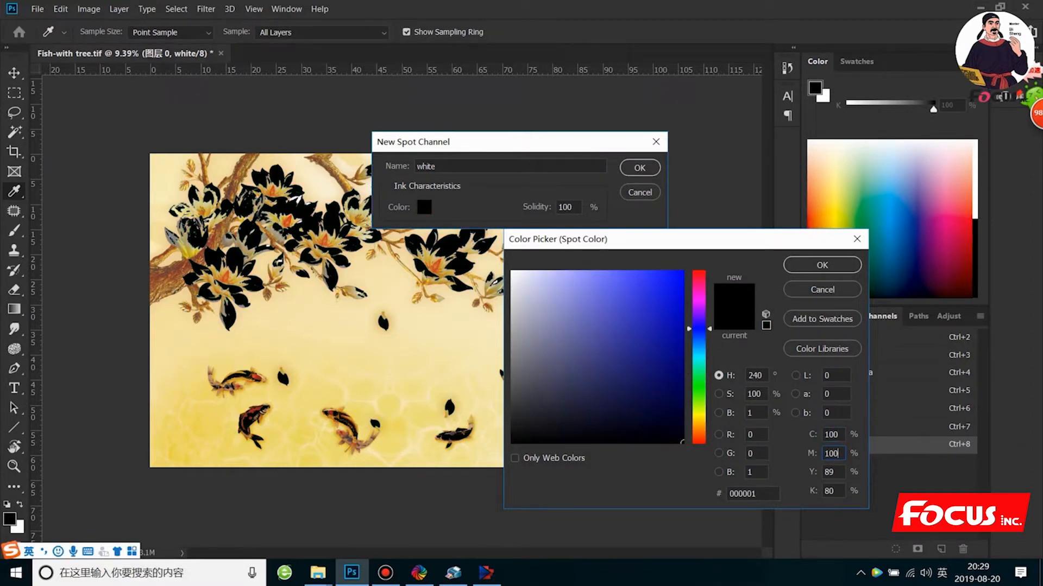
double_click(831, 472)
type("100")
key("Tab")
type("100")
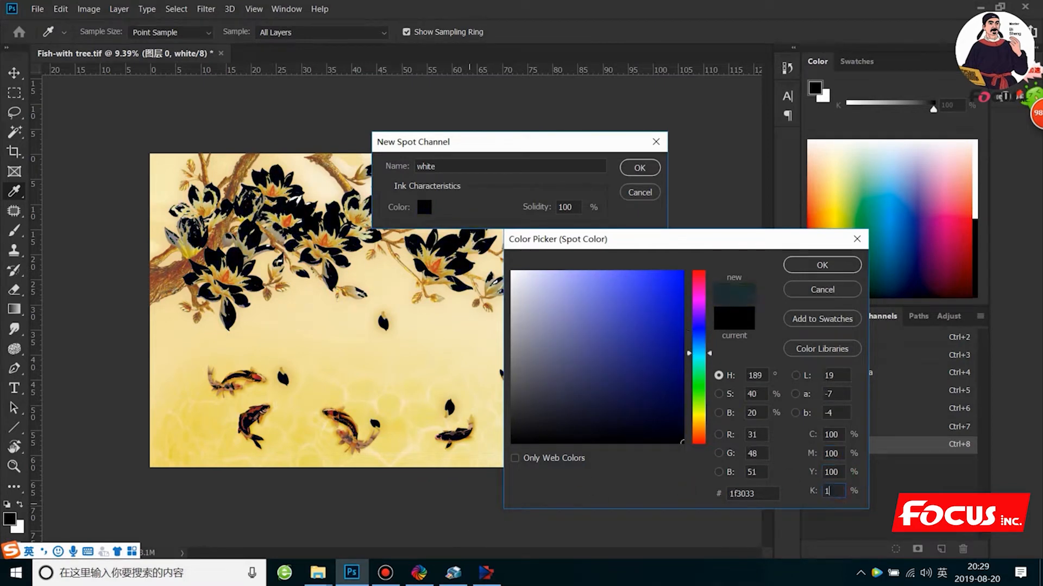
left_click(803, 264)
left_click(641, 168)
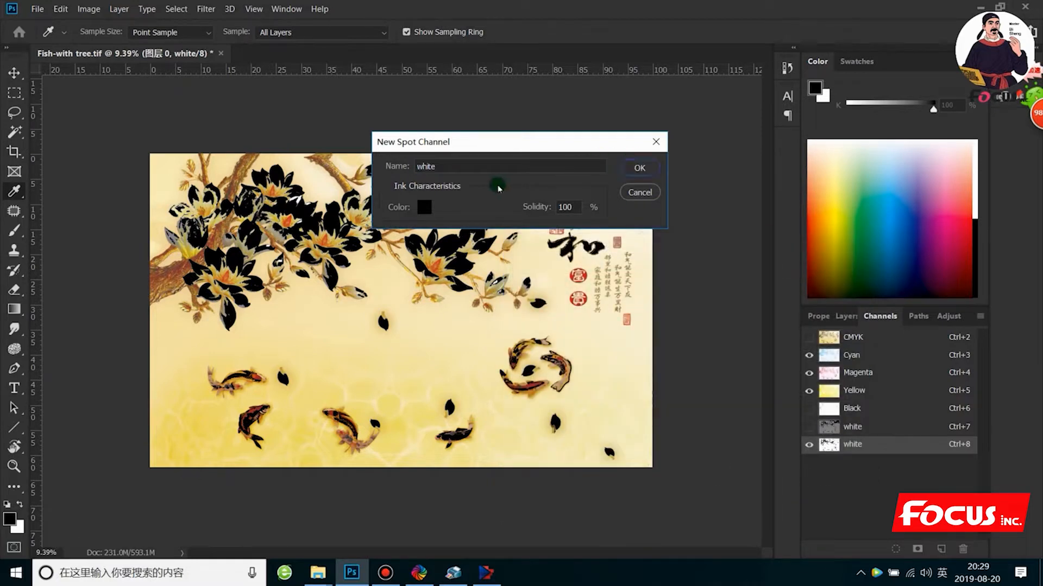
- Name the new spot channel varnish and create it
double_click(471, 173)
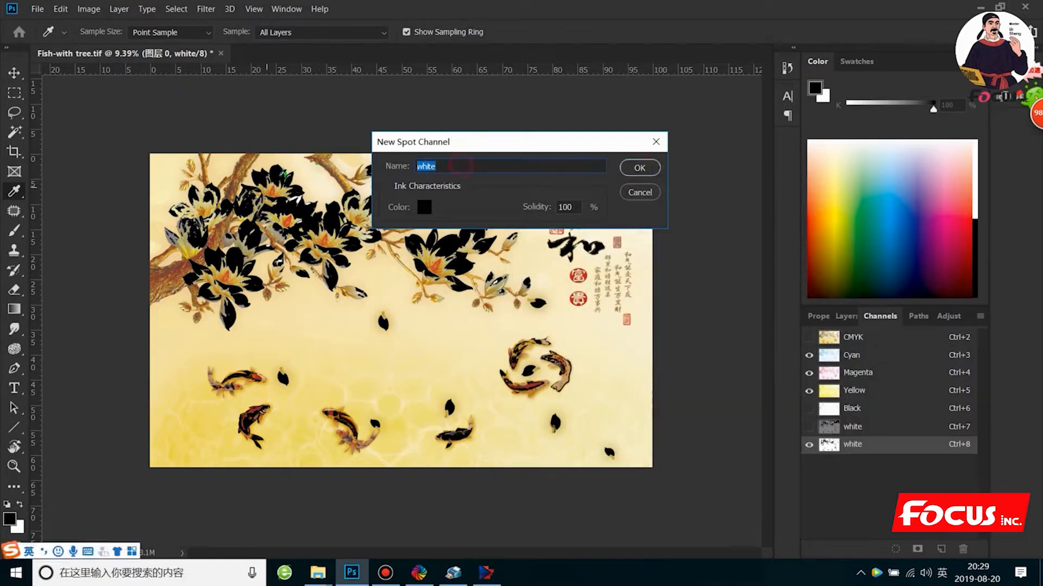
key("BackSpace")
type("varnish")
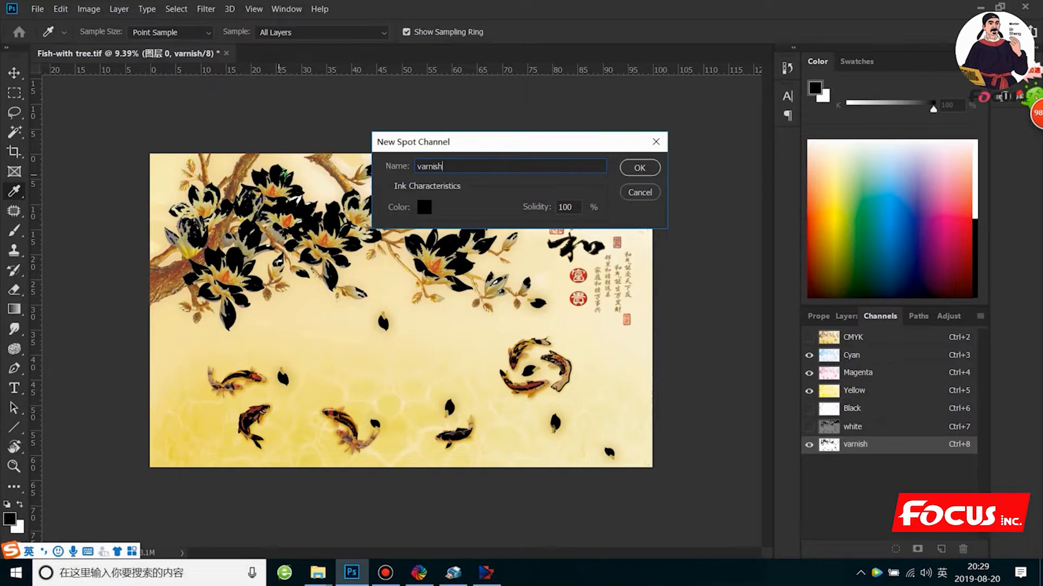
left_click(640, 168)
key("w")
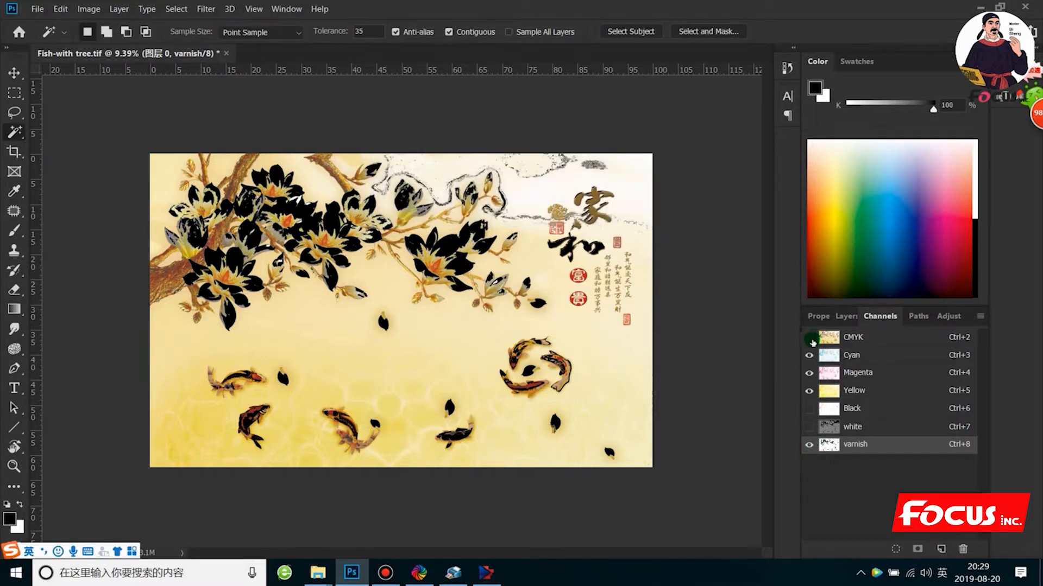
- View the varnish channel without the colour channels, then overlay the white channel on it
left_click(808, 337)
key("x")
left_click(808, 338)
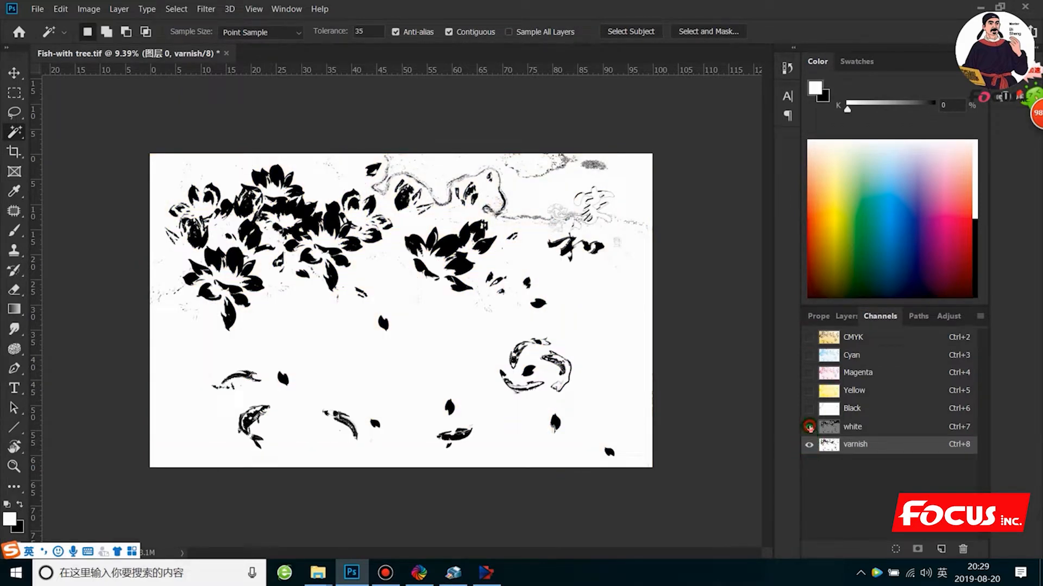
left_click(808, 427)
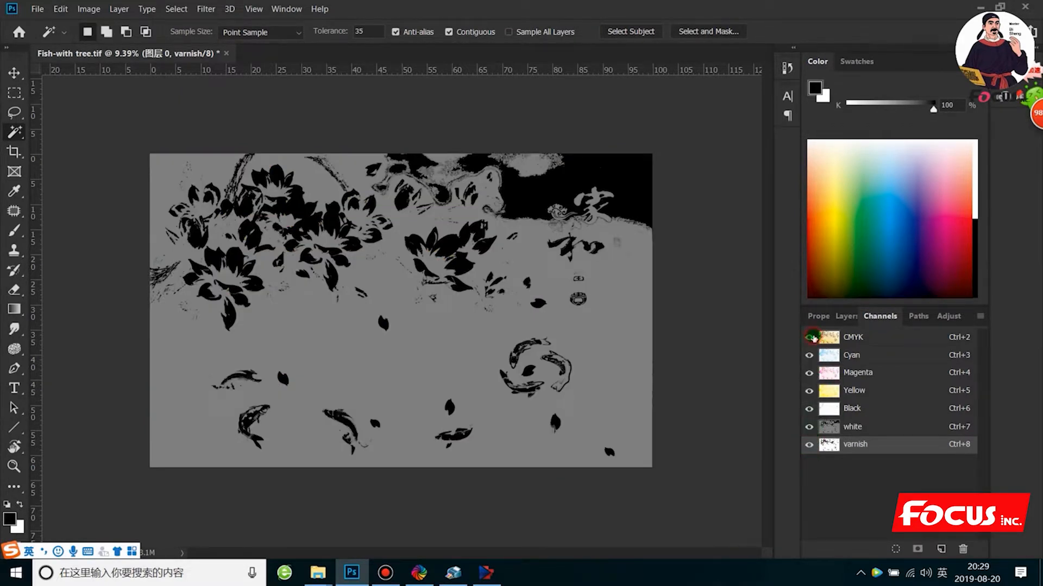
- Show the CMYK channels and hide the white and varnish channels
left_click(812, 338)
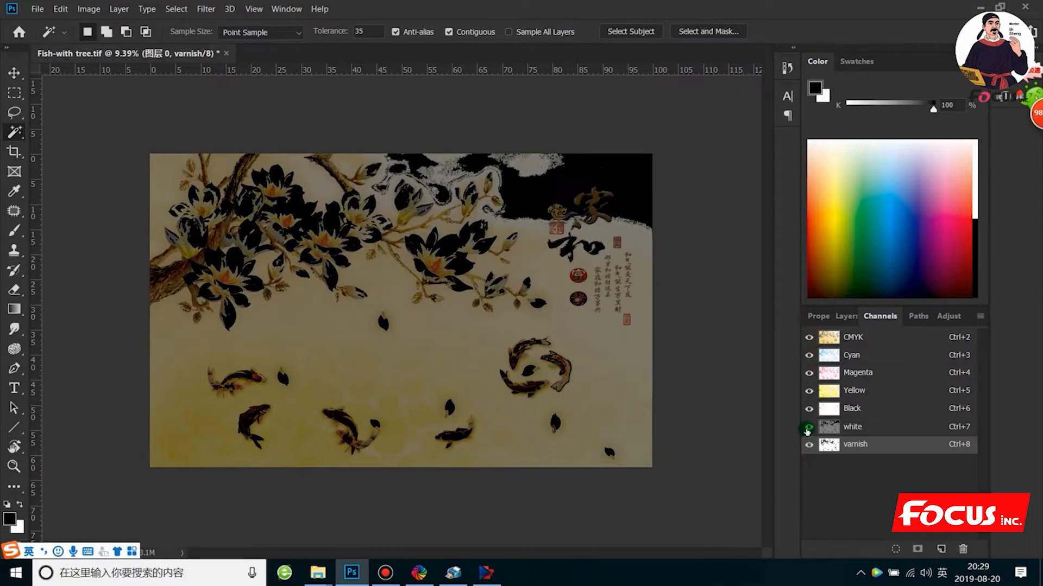
left_click(809, 427)
left_click(809, 444)
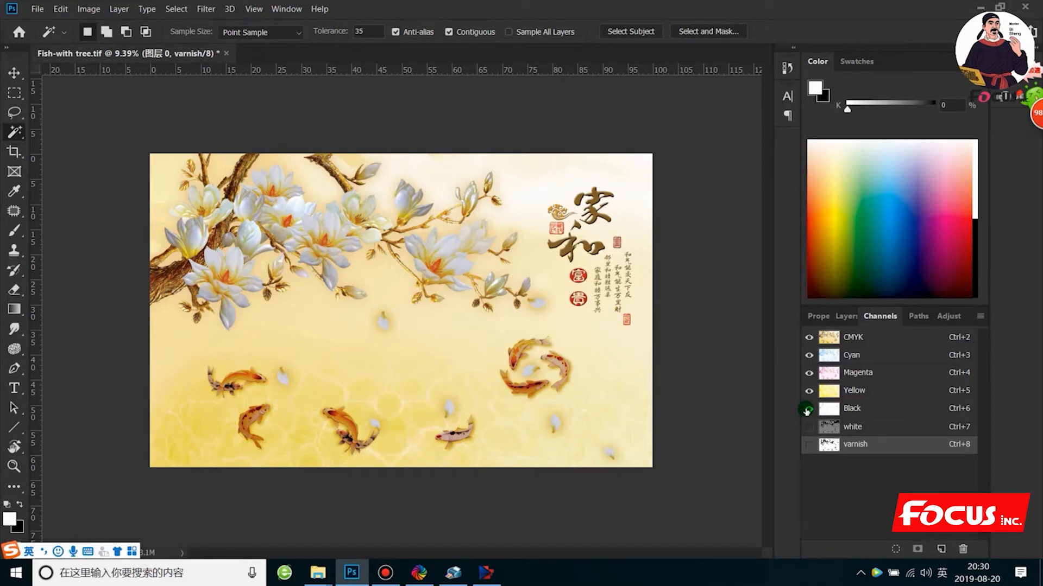
- Toggle the white and varnish channels over the CMYK channels, ending with both spot channels shown
left_click(808, 409)
left_click(809, 428)
left_click(811, 444)
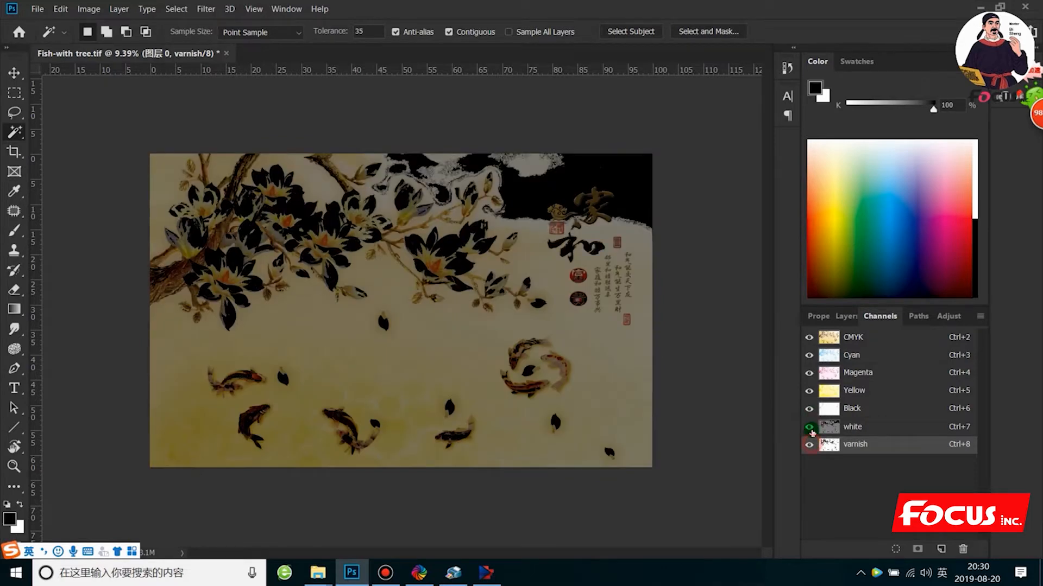
left_click(809, 427)
key("x")
left_click(810, 445)
left_click(811, 427)
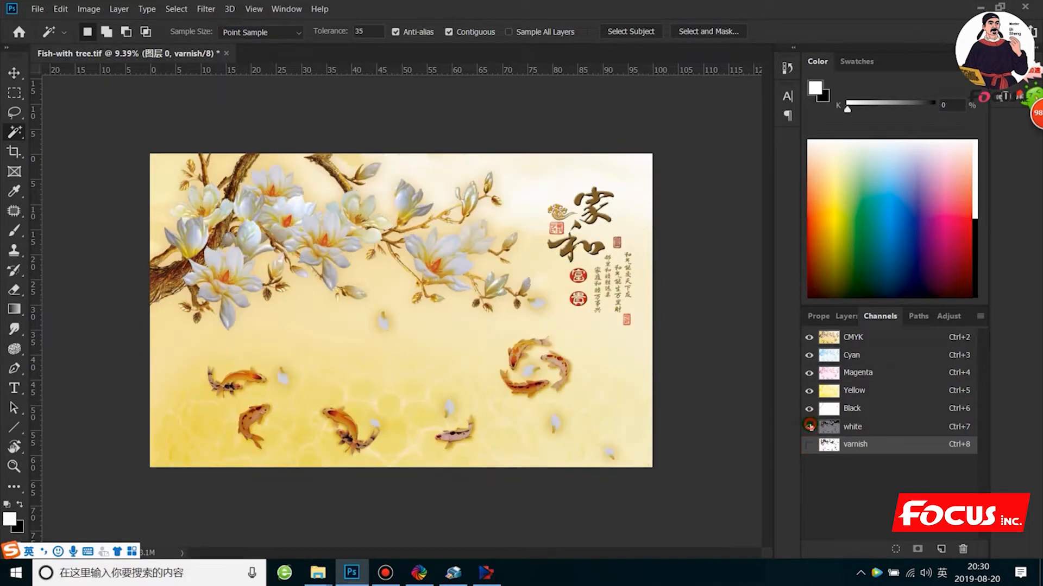
left_click(810, 445)
key("x")
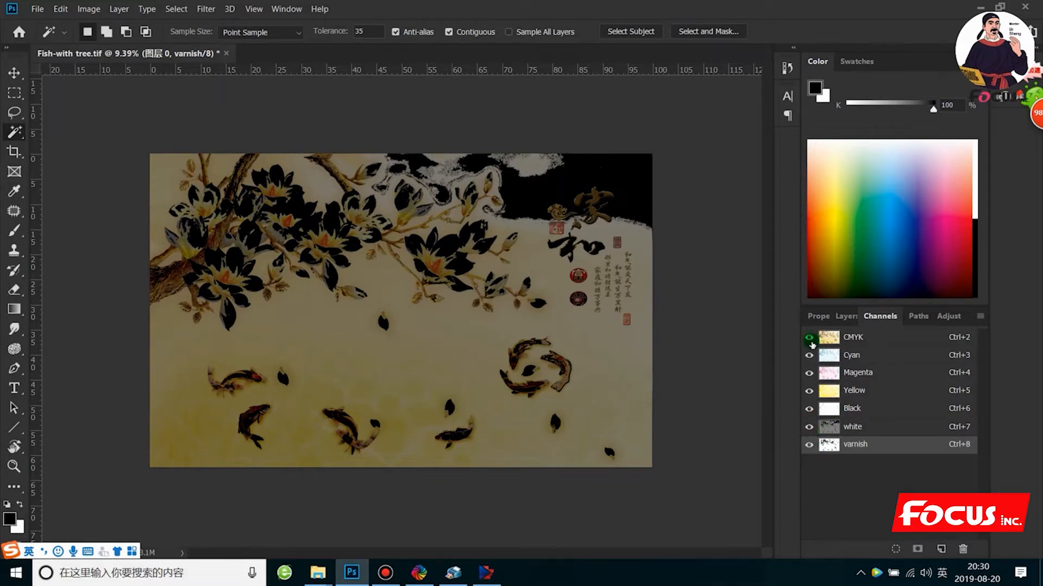
- Hide and reshow 图层 0 to check the spot channels against the artwork, and make 图层 0 the active layer
left_click(855, 428)
left_click(861, 446)
left_click(850, 317)
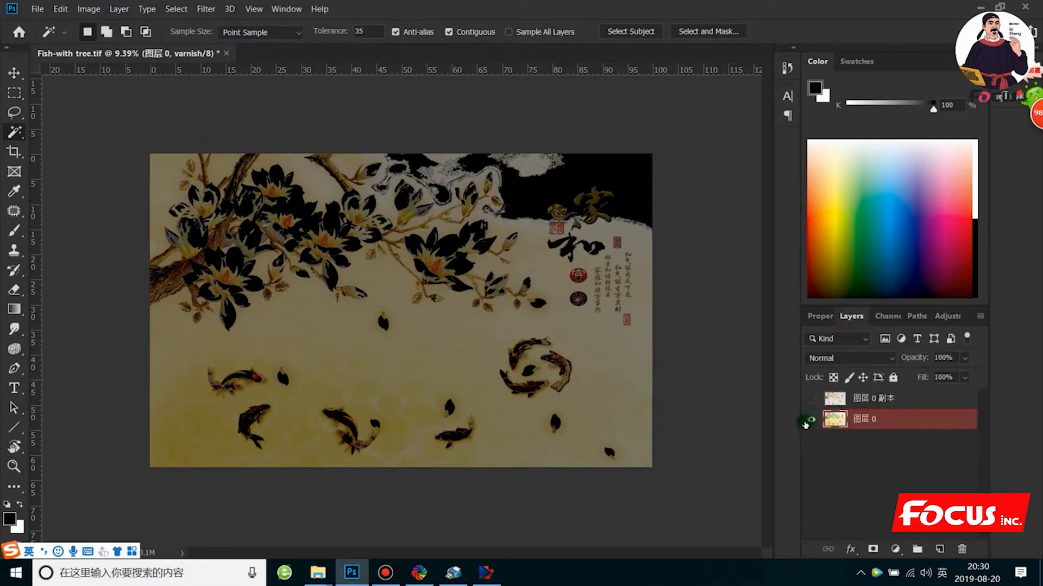
left_click(857, 399)
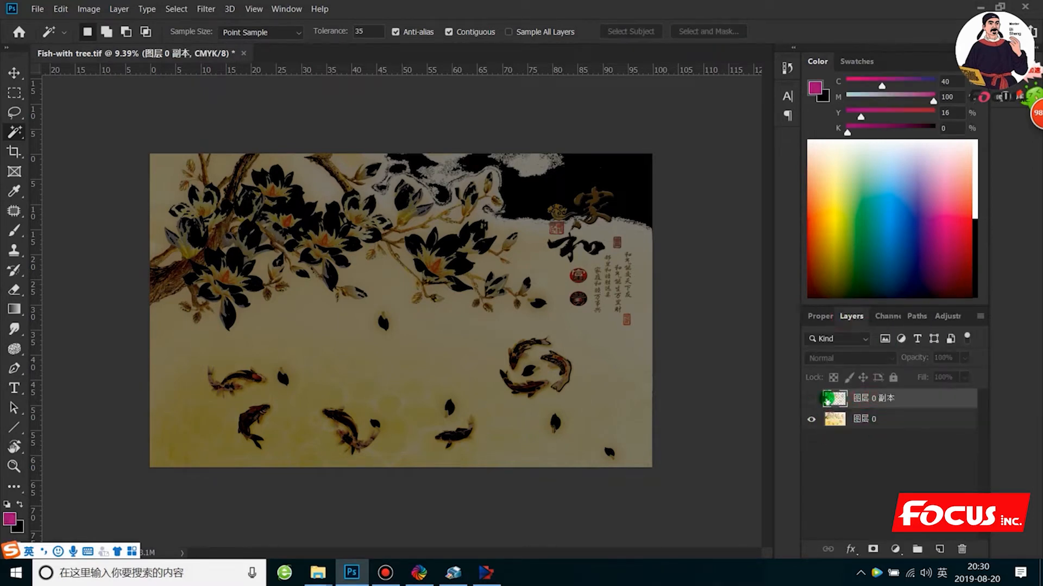
left_click(811, 421)
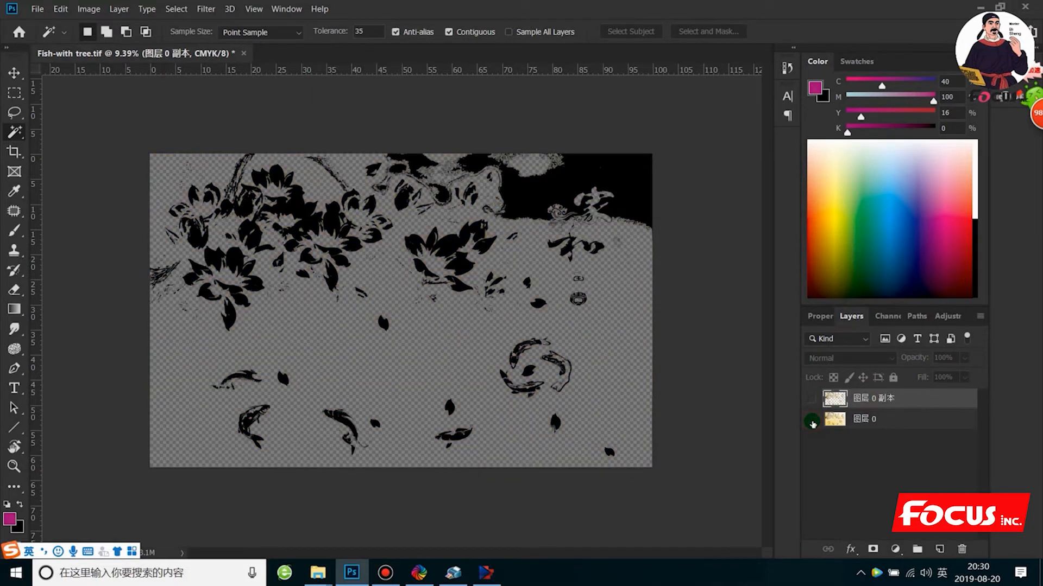
left_click(812, 421)
left_click(861, 419)
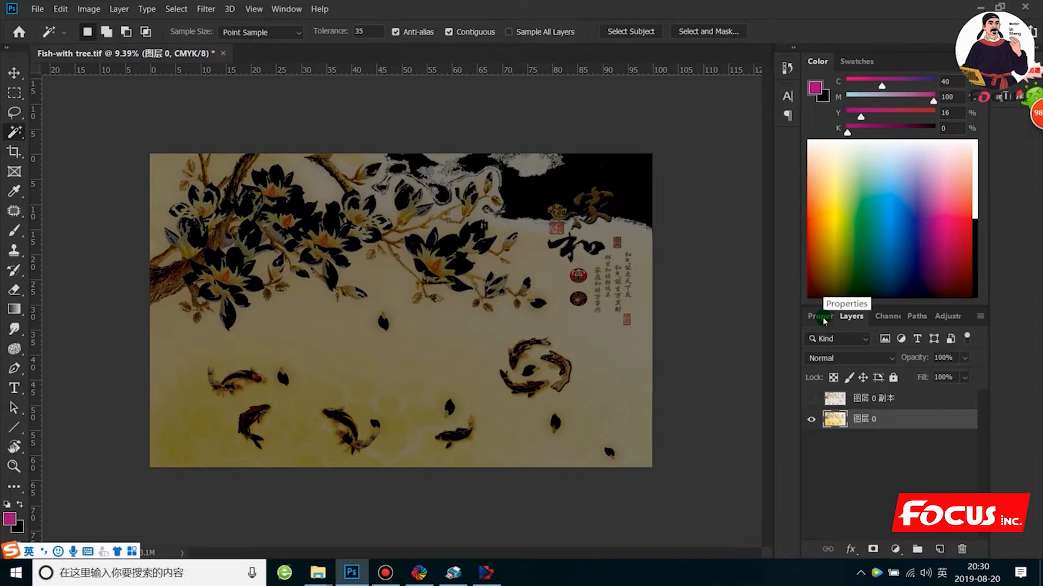
- Save the image as a TIFF named Fish-with tree-CMYKLCLM-W-V-3D-RELIEF, with spot colors, layers and LZW compression
left_click(37, 9)
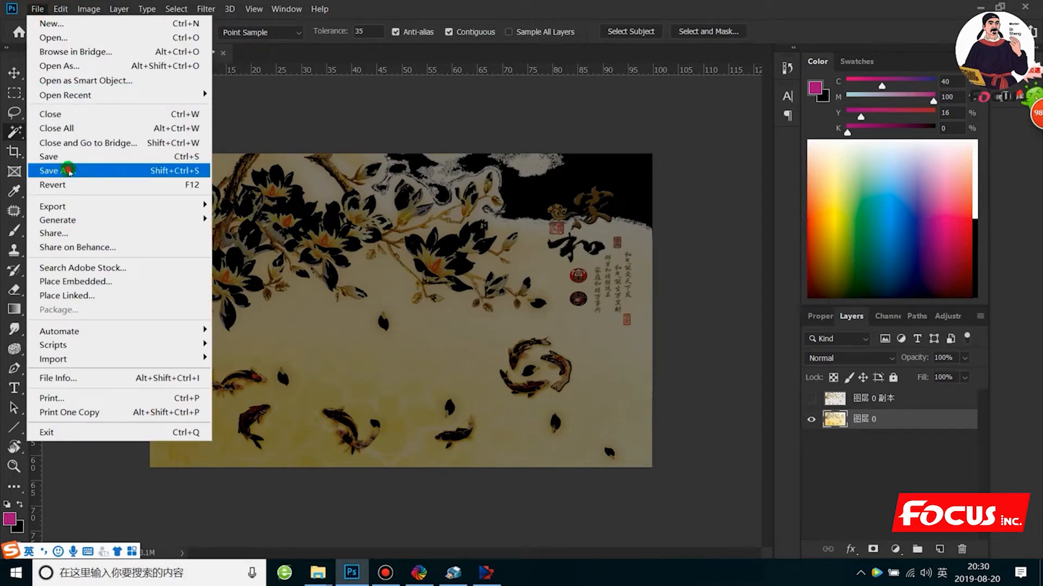
left_click(68, 171)
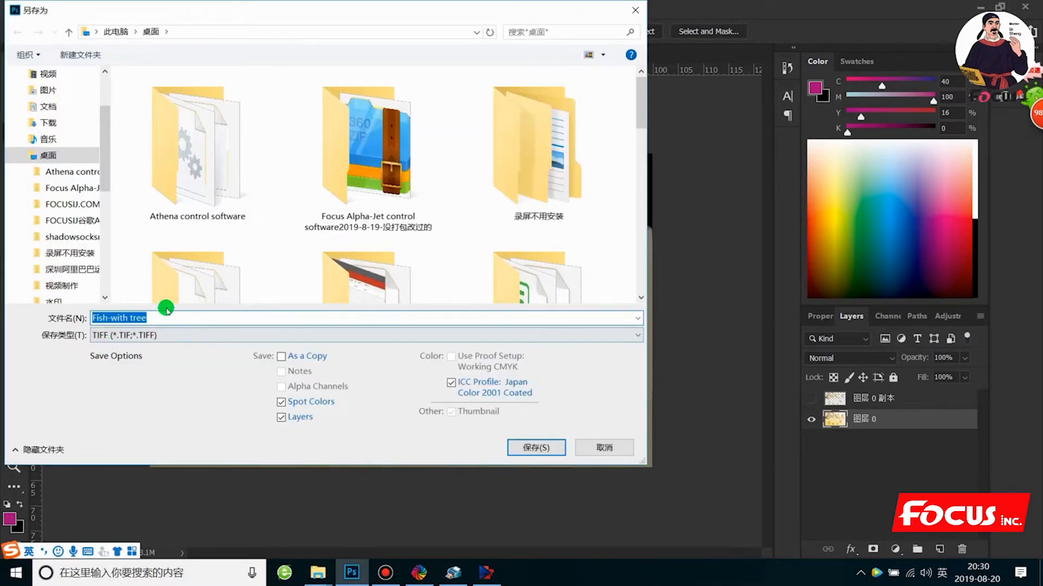
left_click(157, 318)
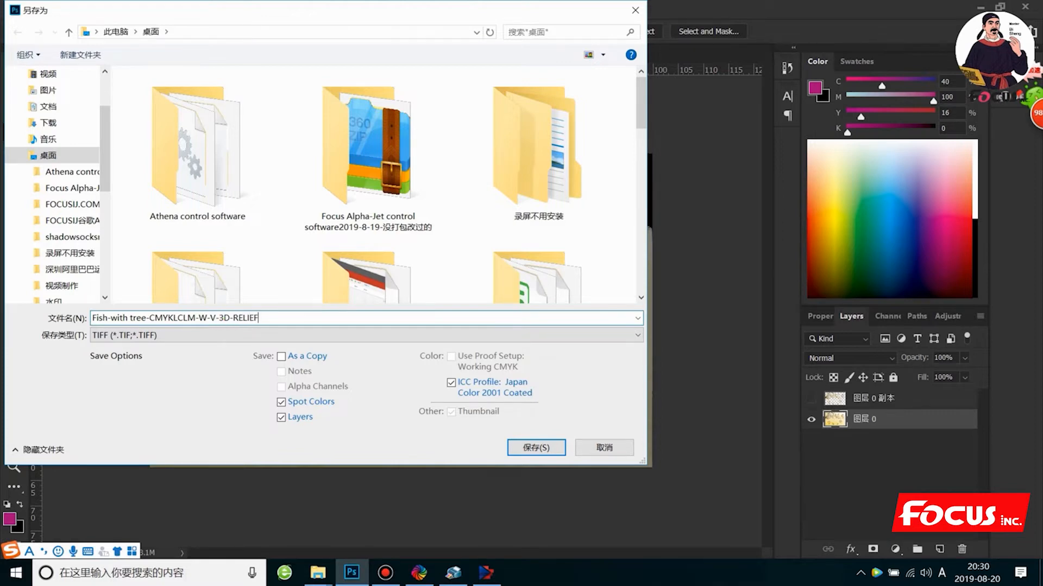
key("Return")
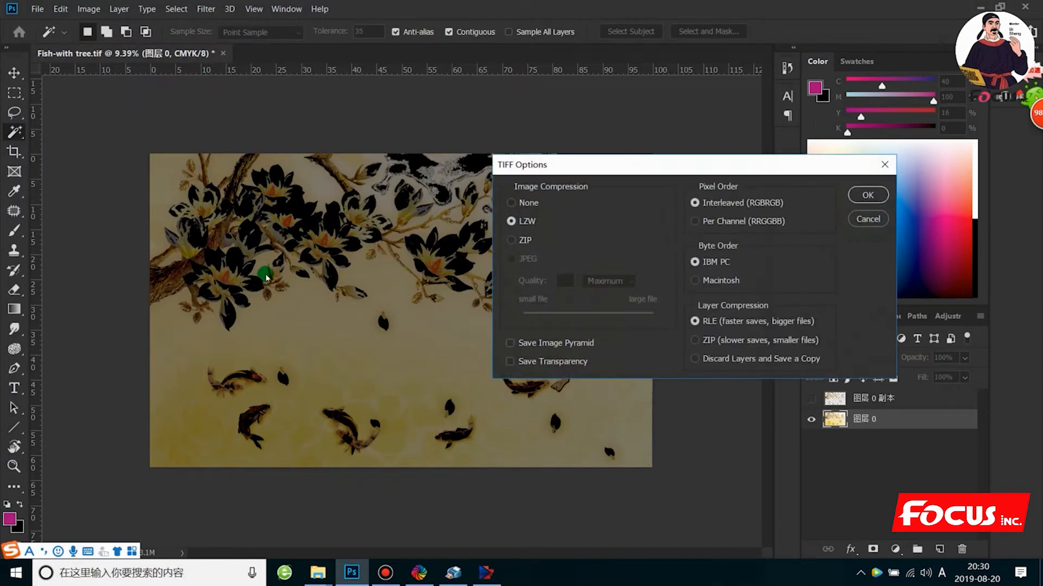
left_click(867, 195)
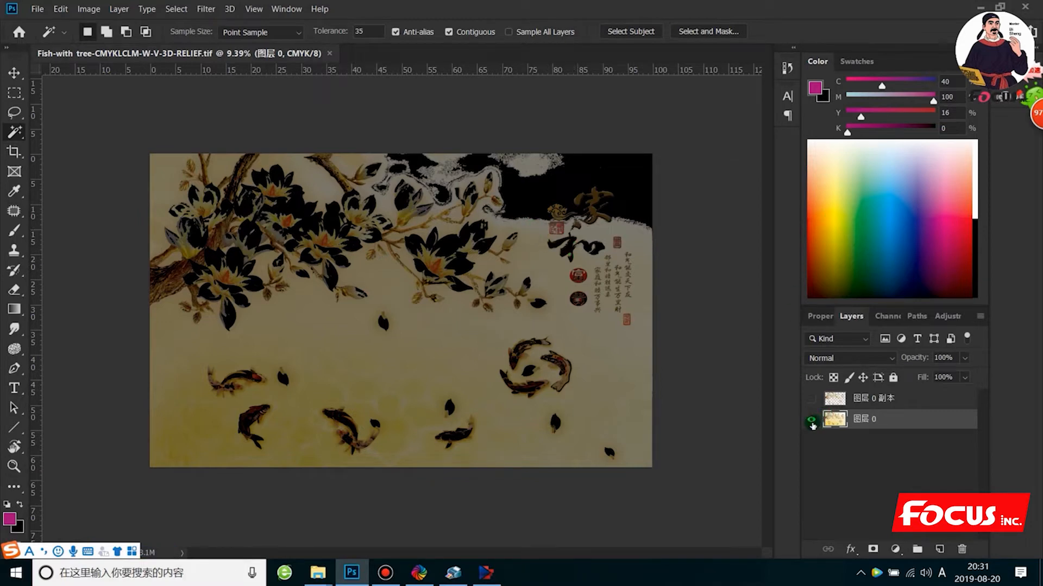
- Hide the white and varnish channels, compare the two layers, and leave only 图层 0 visible
left_click(811, 422)
left_click(806, 402)
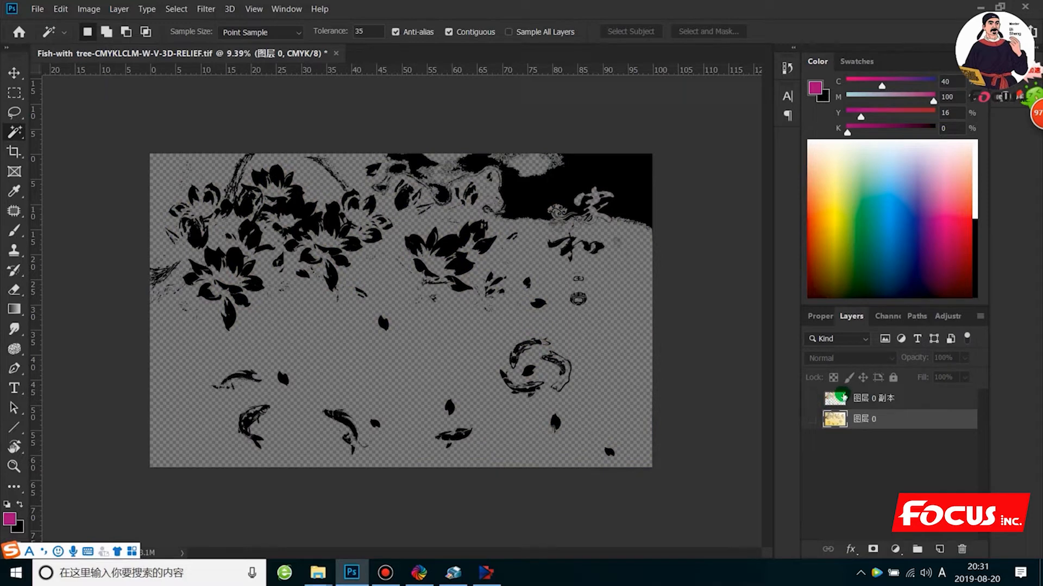
left_click(886, 316)
left_click(809, 429)
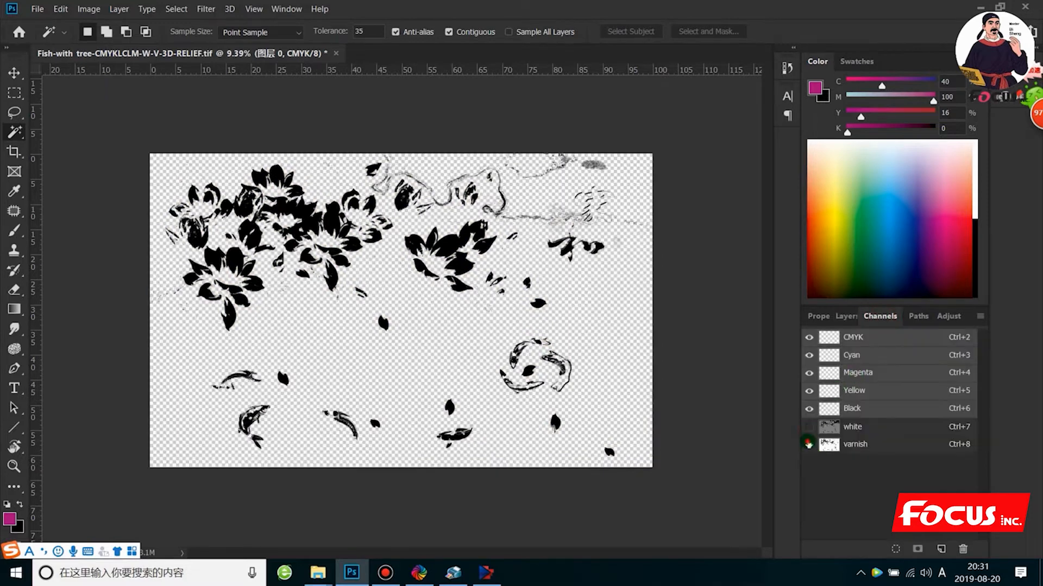
left_click(809, 444)
left_click(846, 316)
left_click(811, 399)
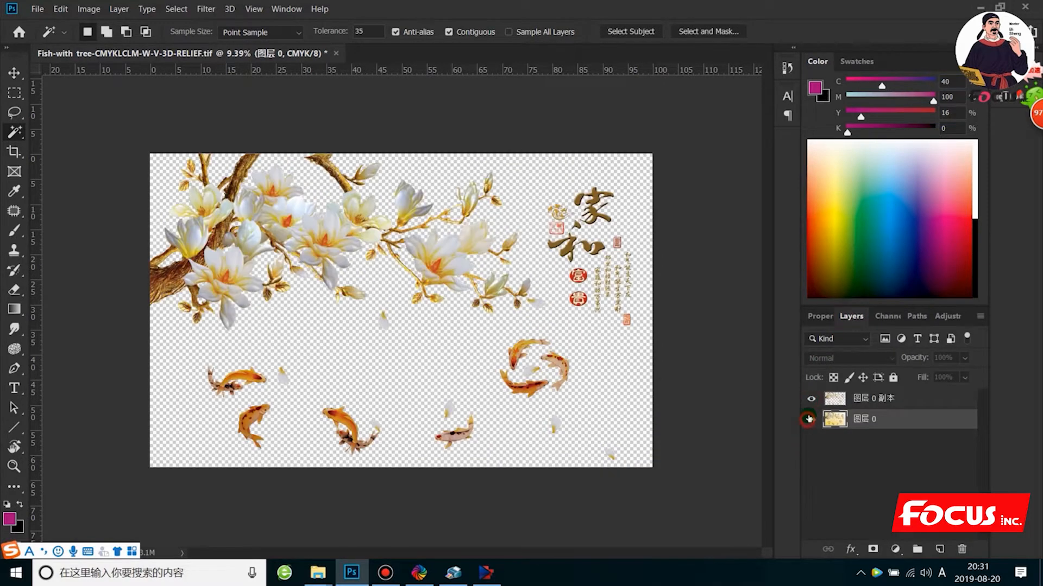
left_click(811, 419)
left_click(811, 399)
scroll(388, 308, "up", 4)
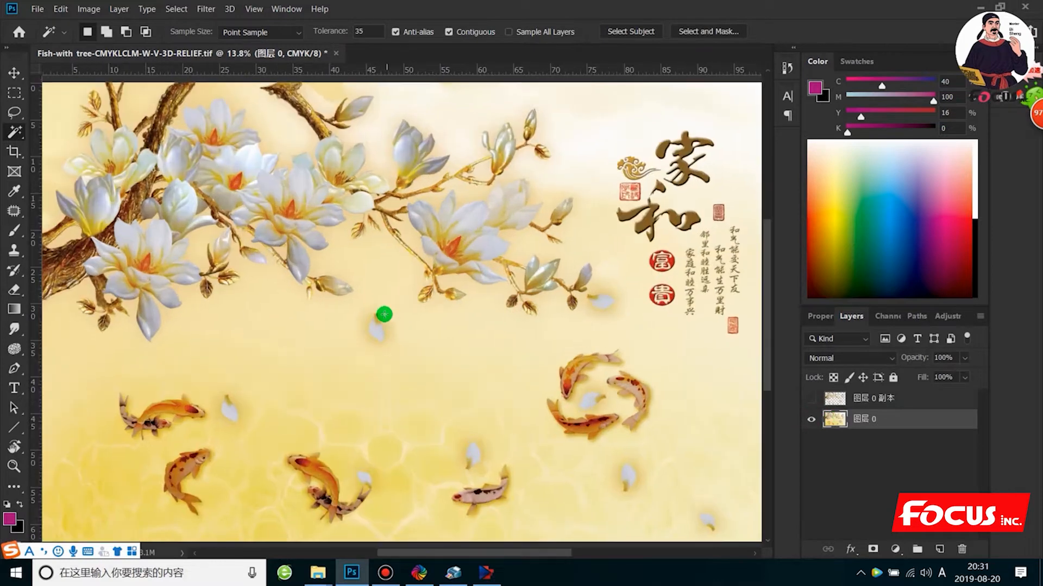
scroll(403, 334, "down", 1)
scroll(153, 501, "up", 1)
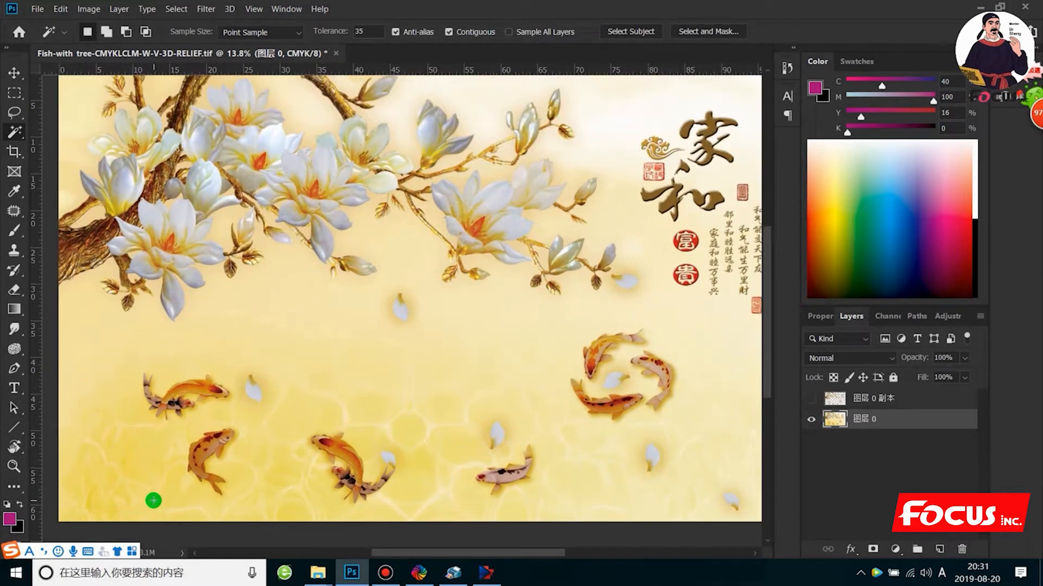
scroll(155, 485, "down", 1)
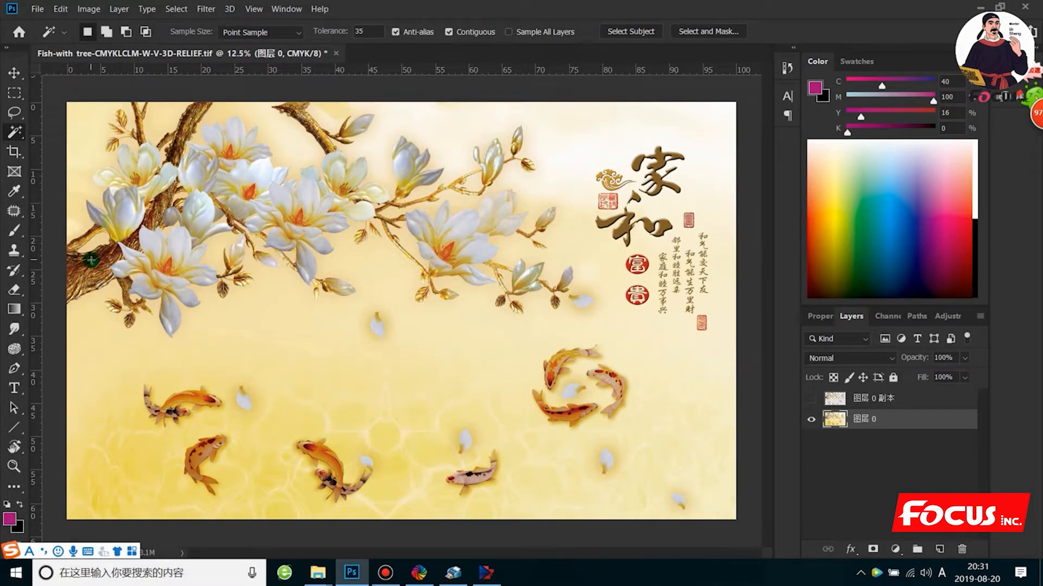
scroll(92, 261, "up", 1)
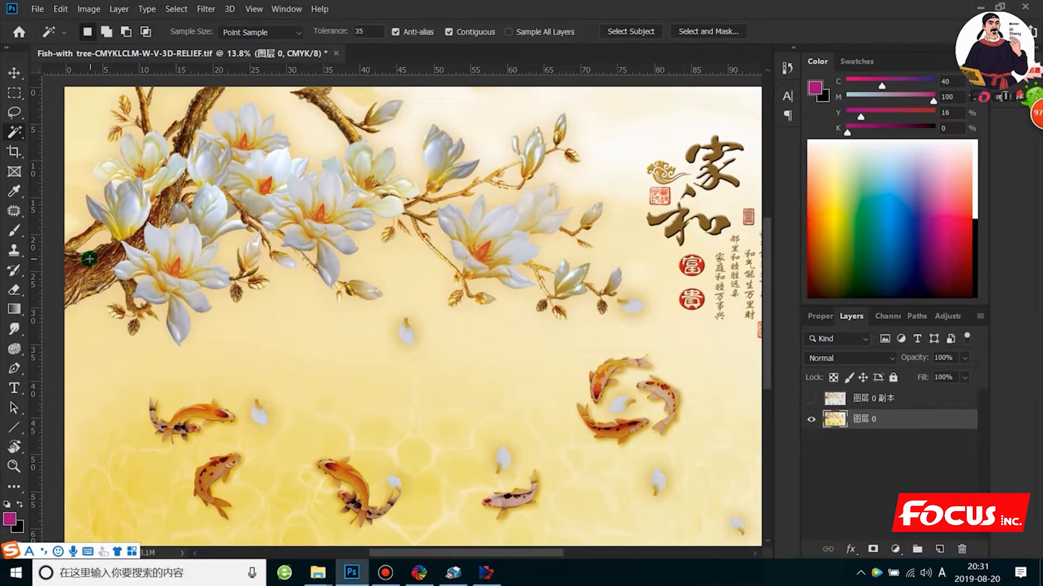
scroll(163, 297, "down", 1)
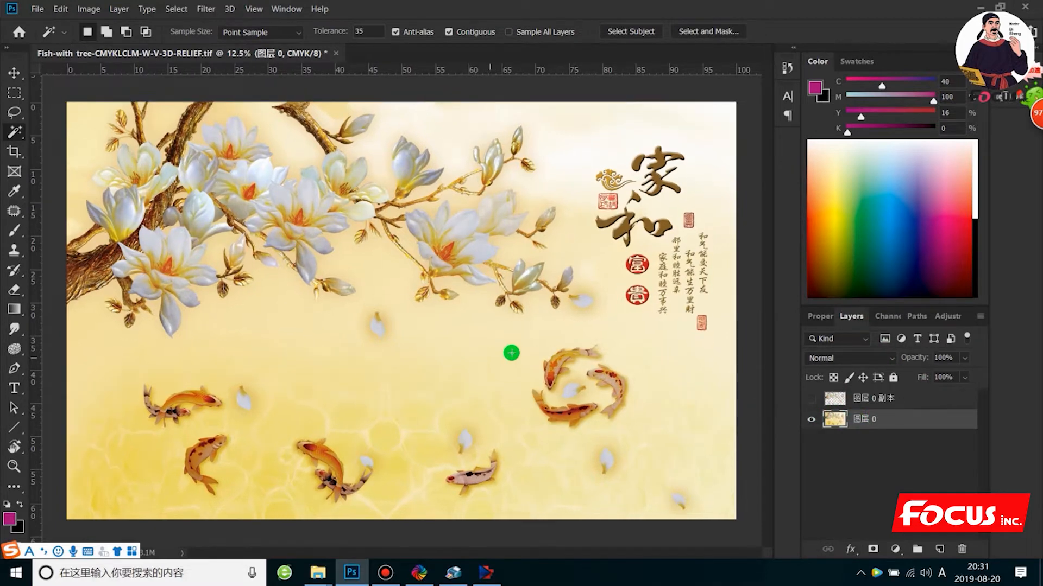
- Try to delete the white and varnish spot channels
left_click(878, 317)
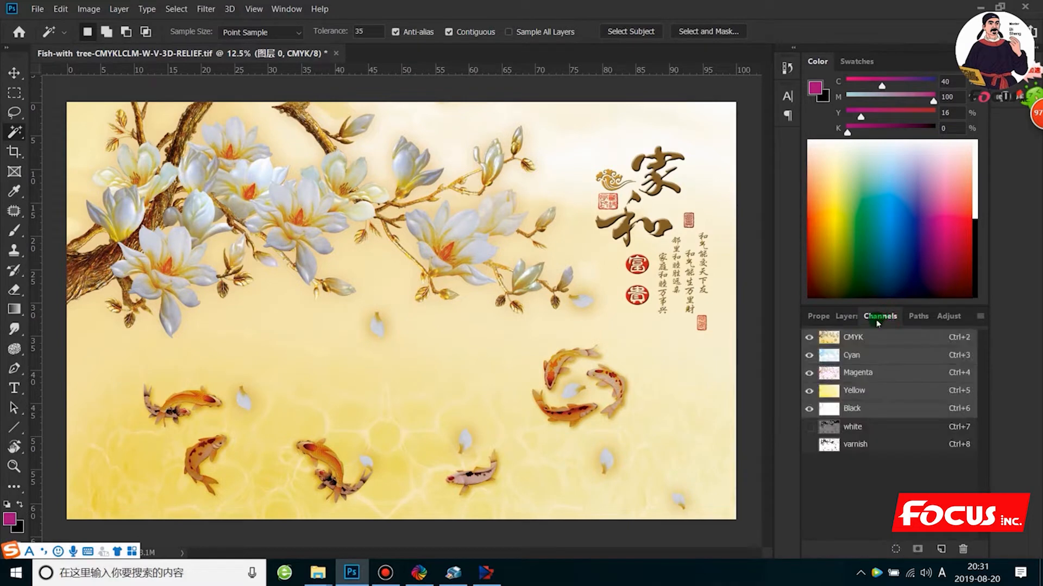
left_click(870, 428)
left_click(858, 429)
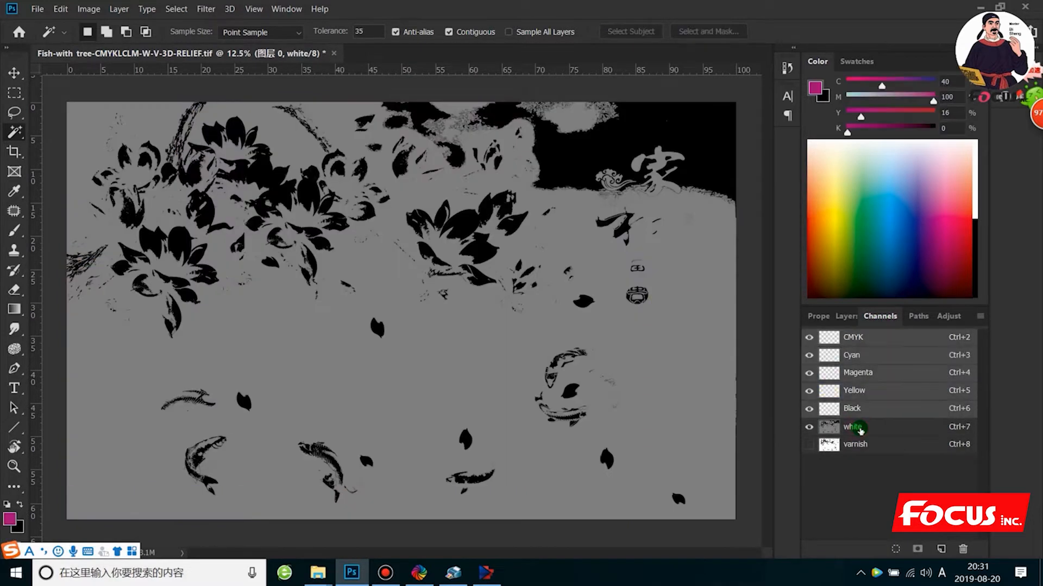
left_click(859, 430)
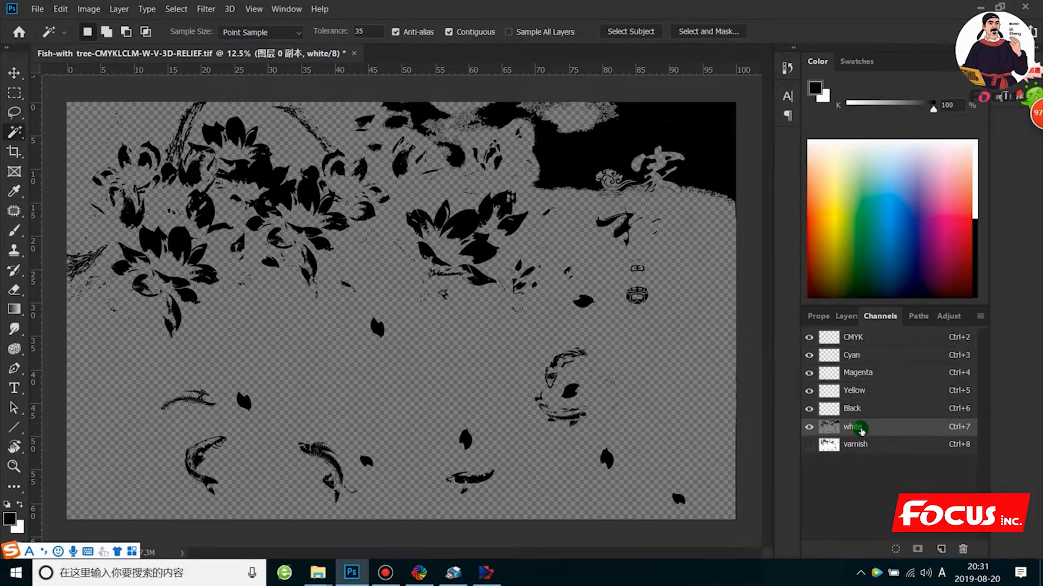
right_click(862, 430)
left_click(883, 449)
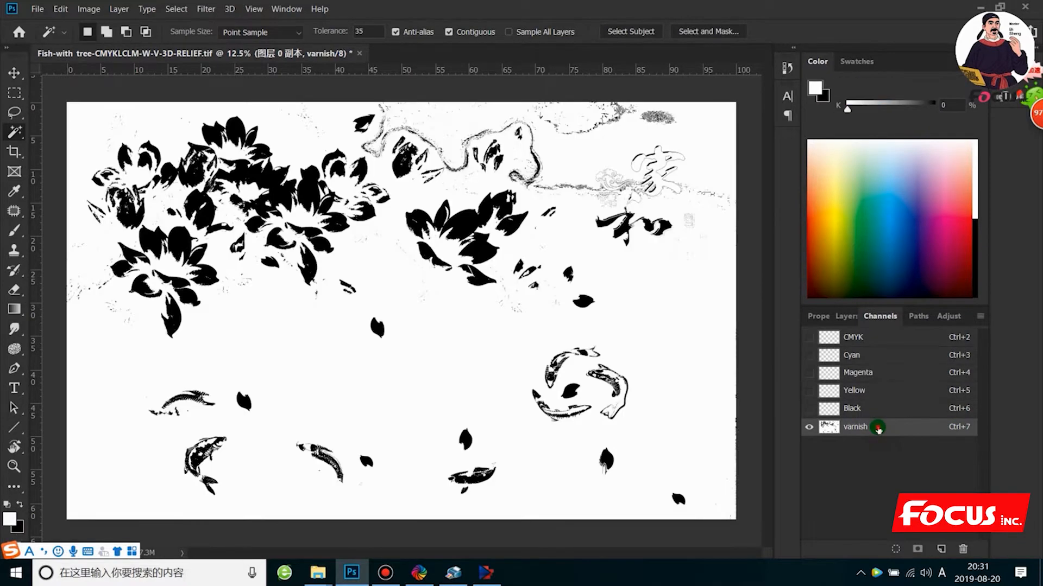
right_click(878, 430)
left_click(901, 456)
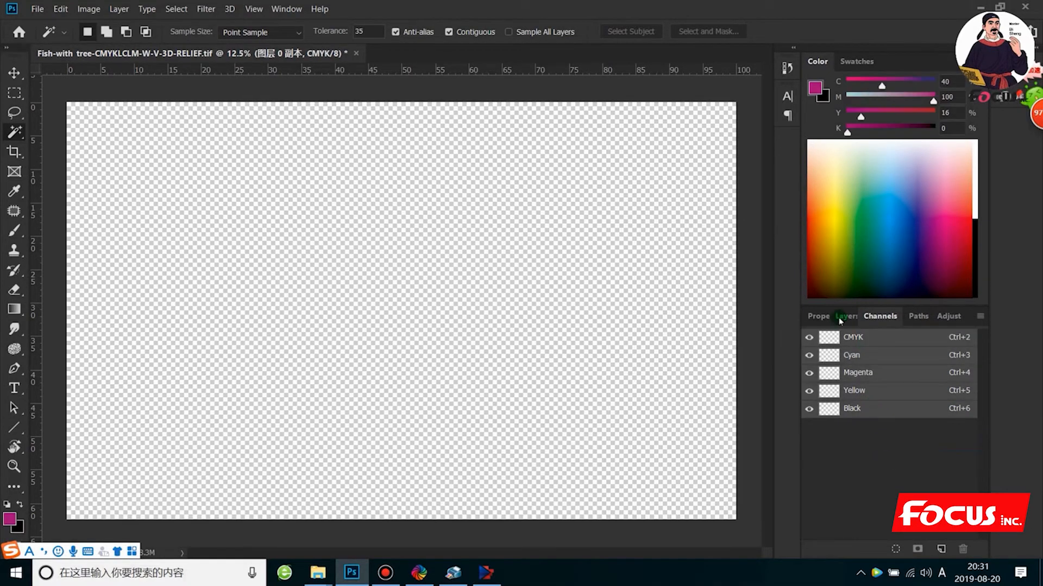
- Check the layer list and undo the channel deletions and the removal of 图层 0
left_click(843, 318)
left_click(880, 318)
left_click(848, 318)
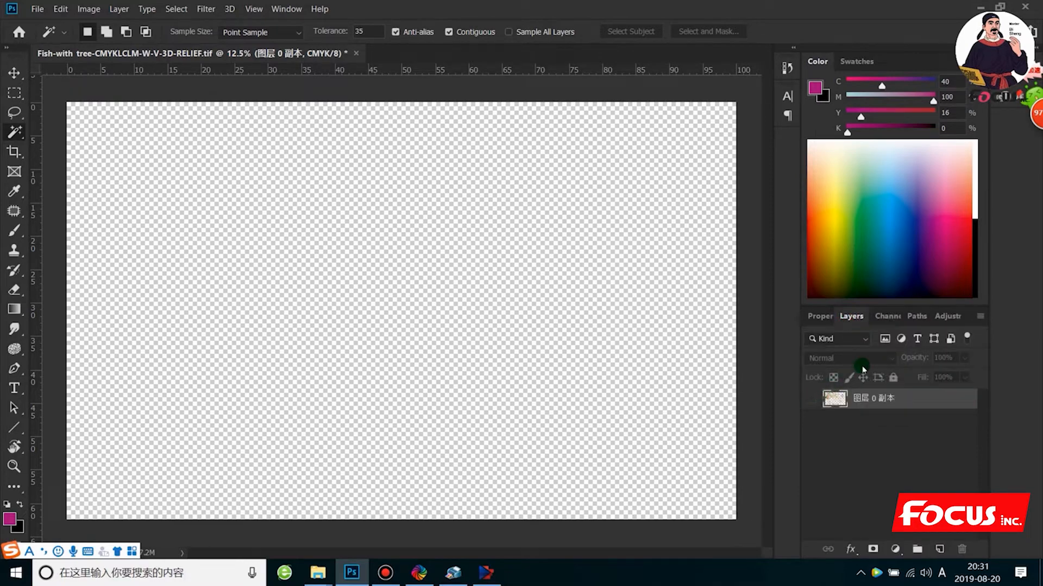
key("ctrl+z")
key("z")
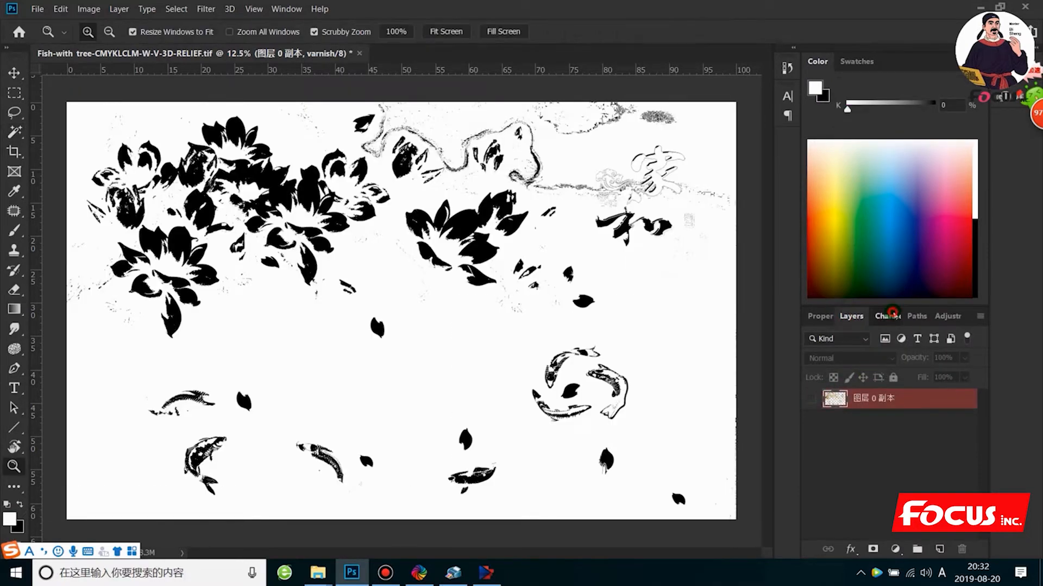
left_click(887, 316)
left_click(802, 337)
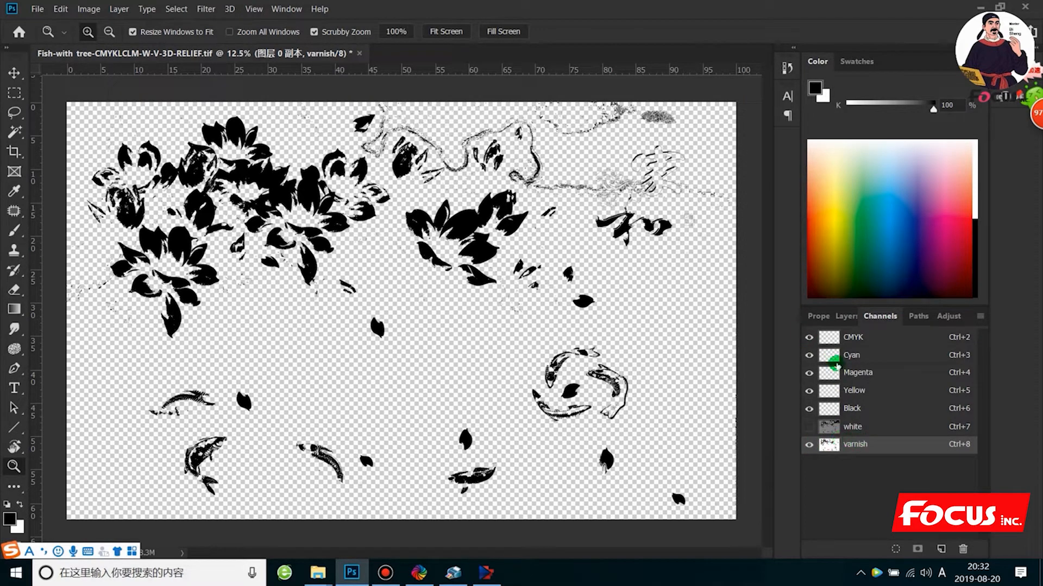
key("ctrl+z")
left_click(845, 316)
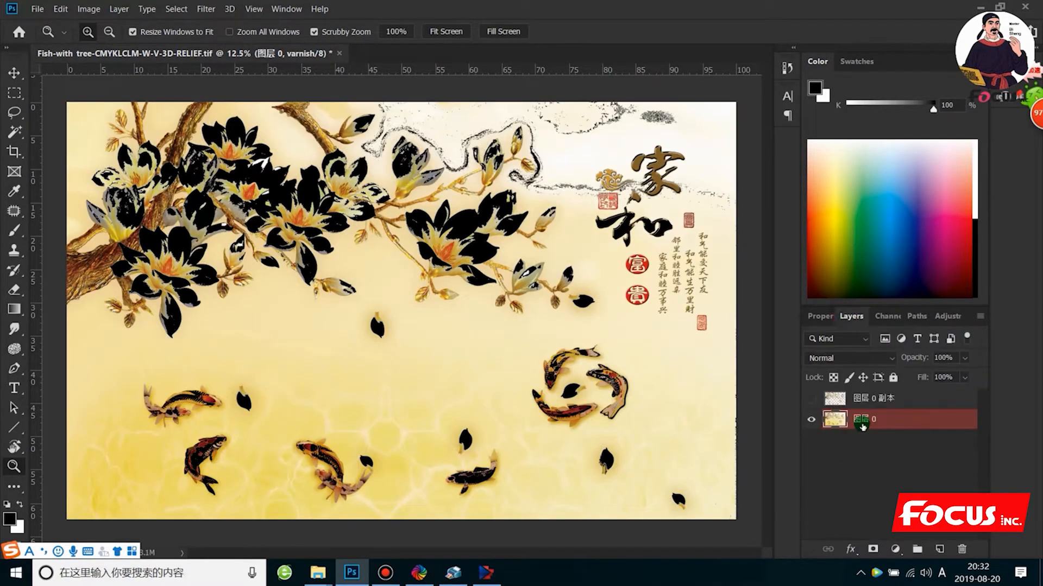
- Delete the varnish and white spot channels, and review the remaining layers and colour channels
left_click(884, 316)
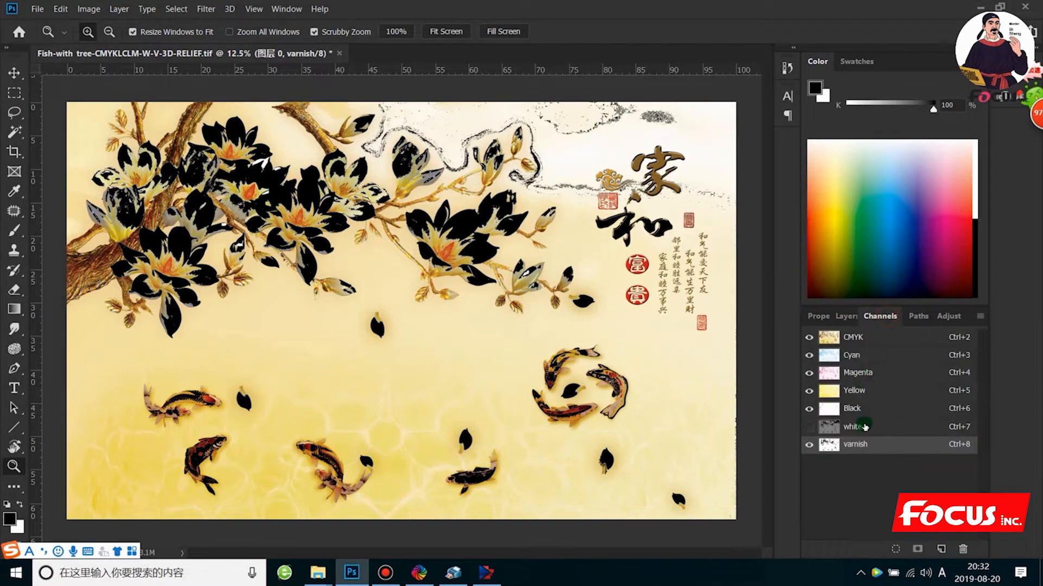
right_click(860, 446)
left_click(885, 464)
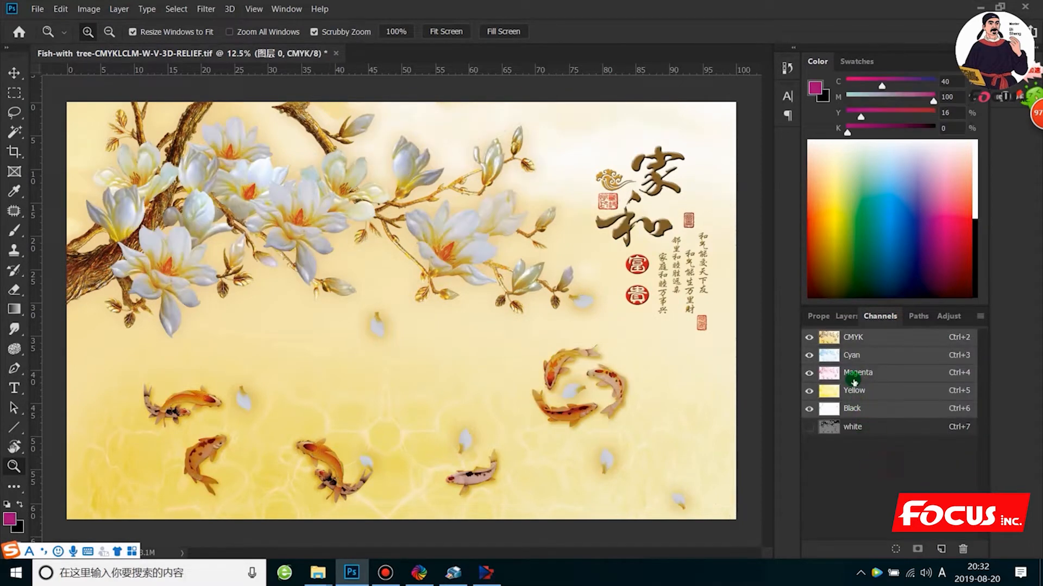
right_click(864, 428)
left_click(904, 447)
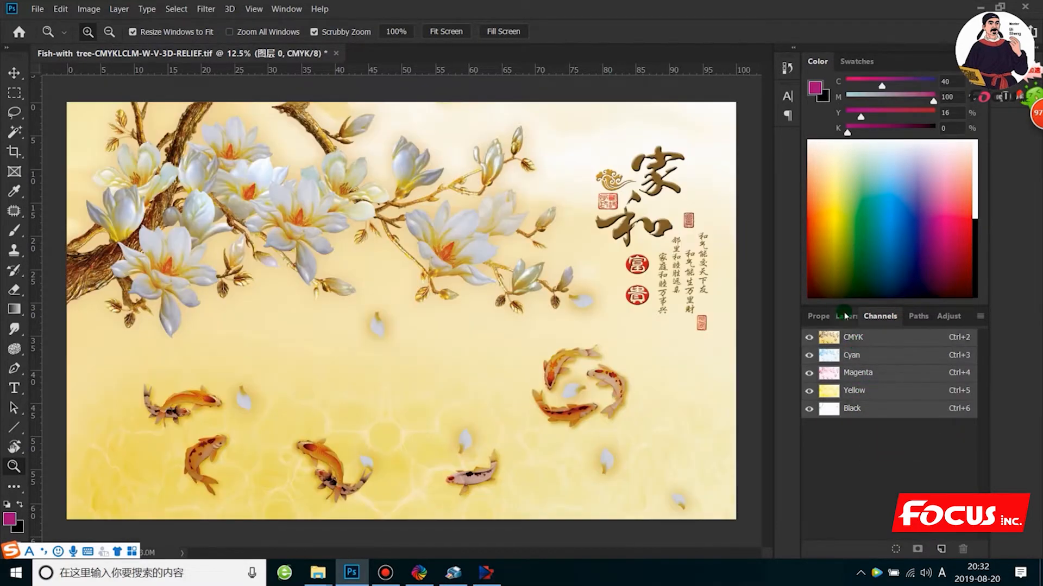
left_click(846, 316)
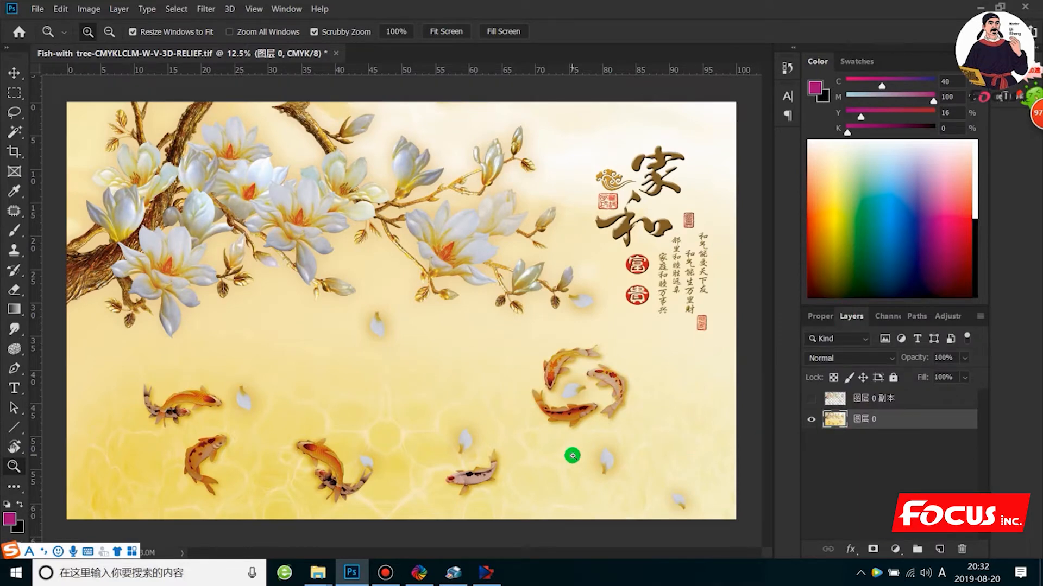
scroll(532, 376, "down", 1)
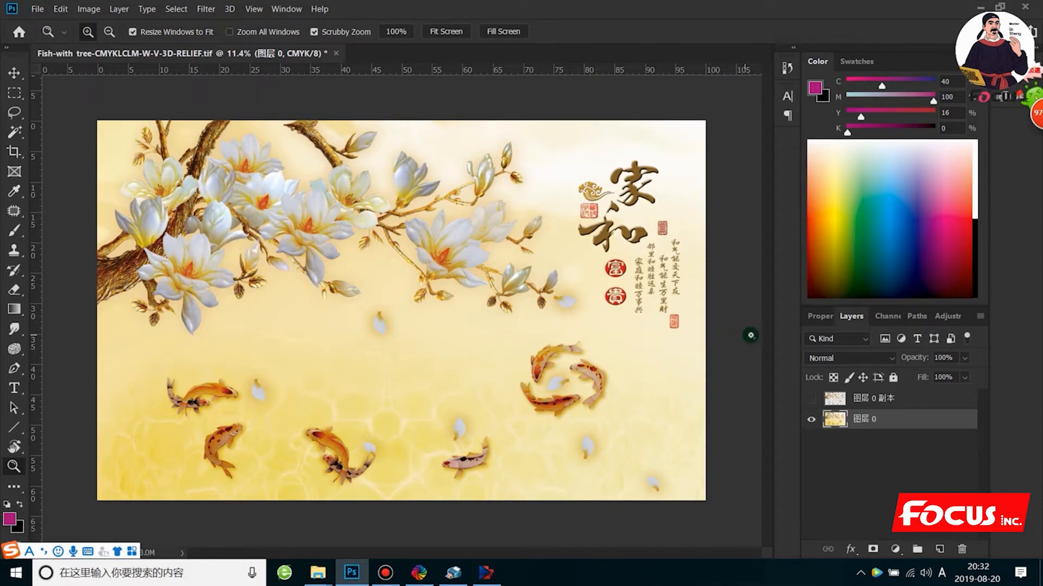
left_click(887, 316)
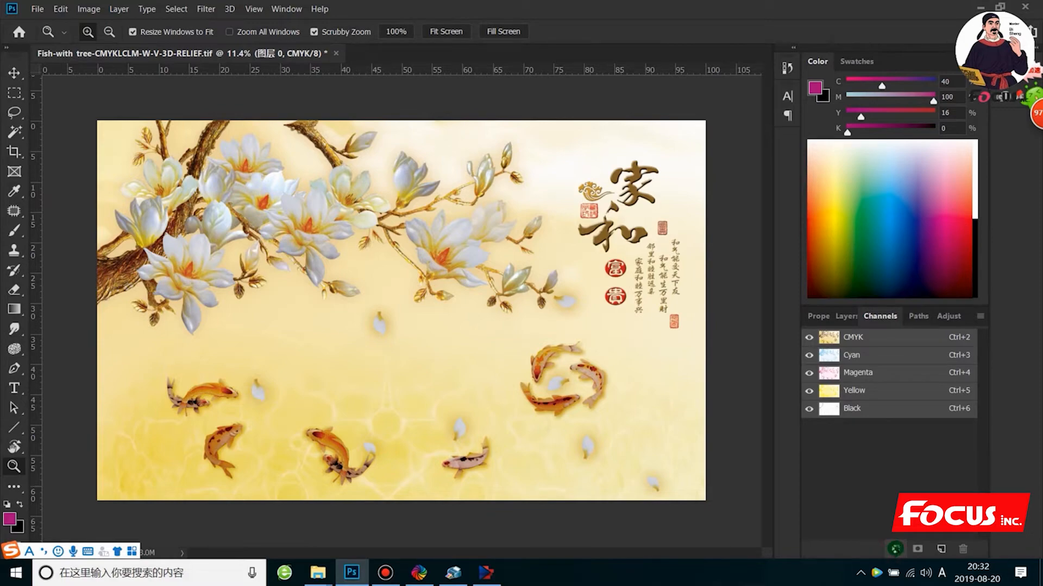
- Load the composite CMYK image's luminosity as a selection and invert the selection
key("ctrl+alt+2")
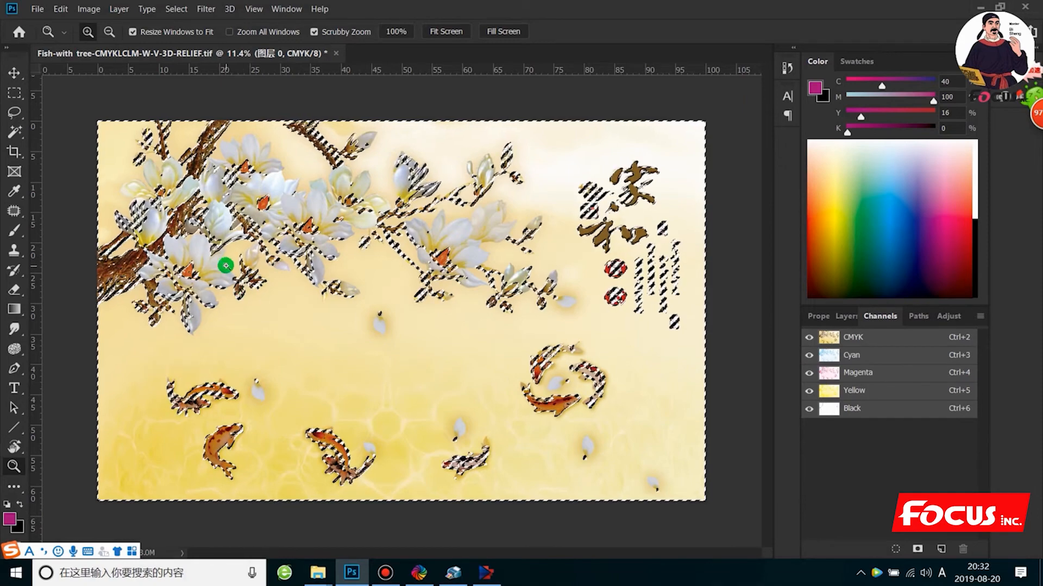
left_click(14, 92)
left_click(57, 89)
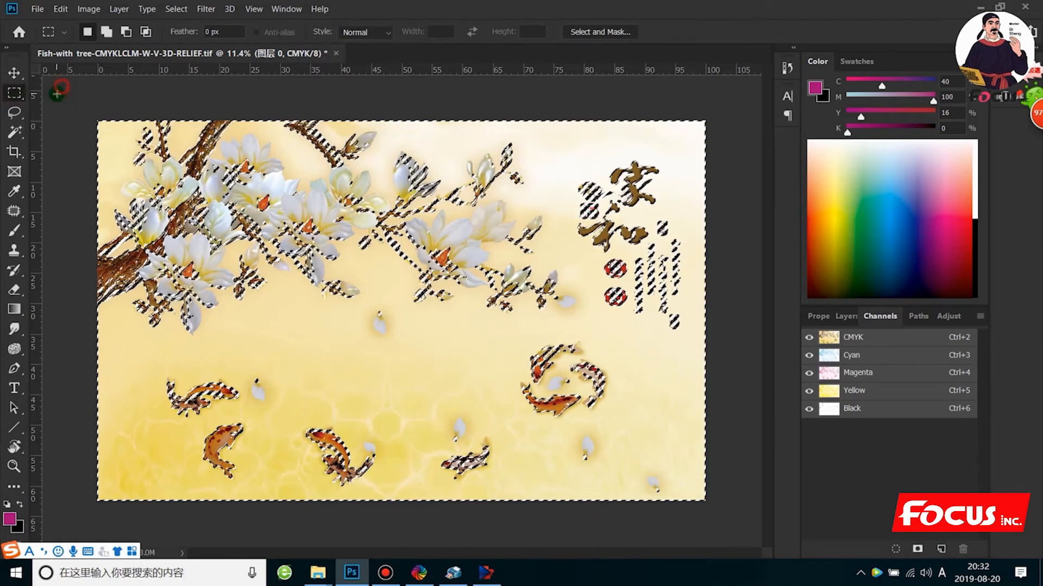
right_click(183, 254)
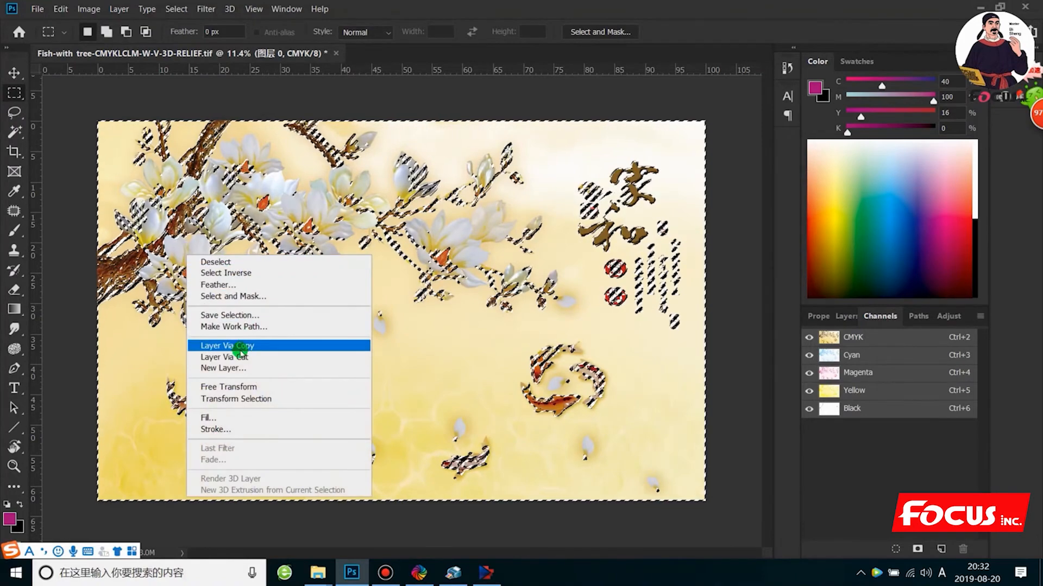
left_click(245, 273)
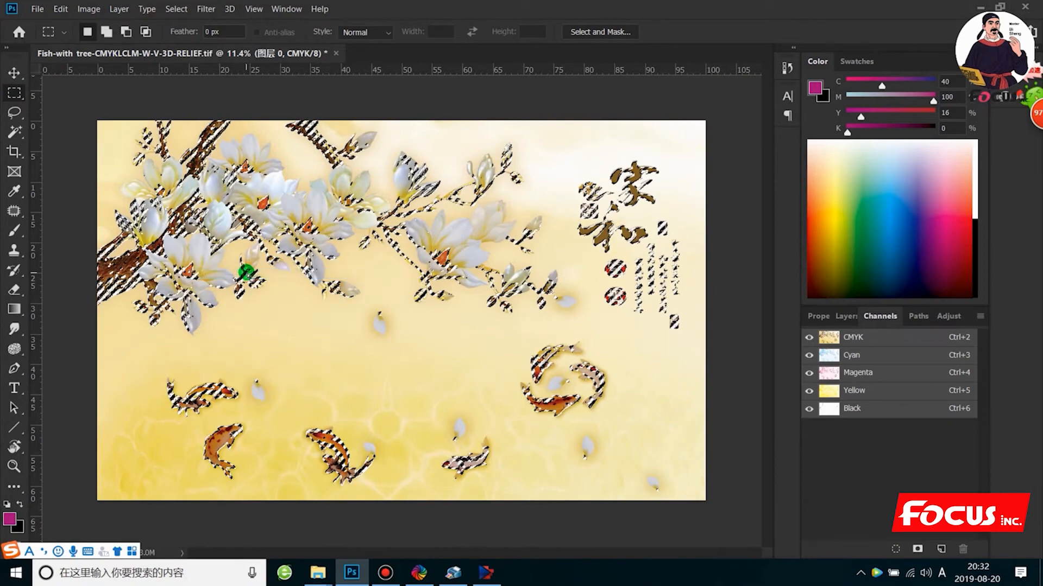
- Create a black spot channel named White layer with 100% solidity from the selection, and display only that channel
left_click(980, 317)
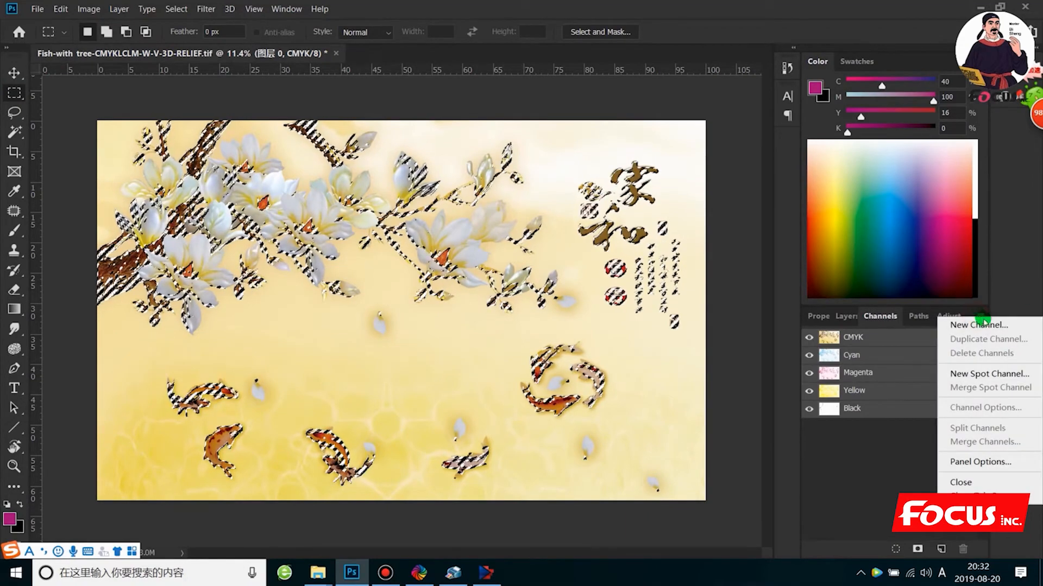
left_click(976, 374)
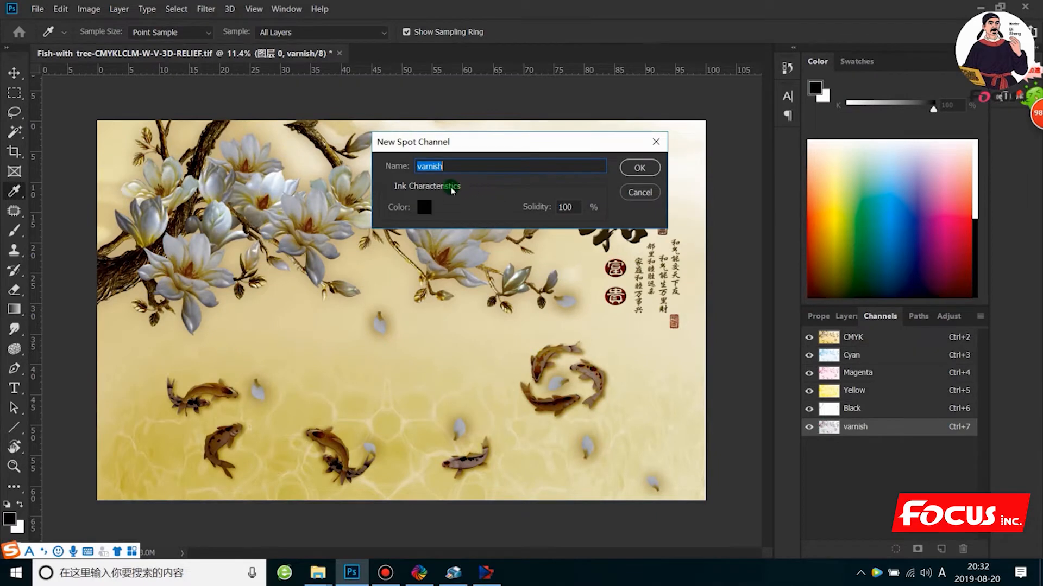
left_click(425, 206)
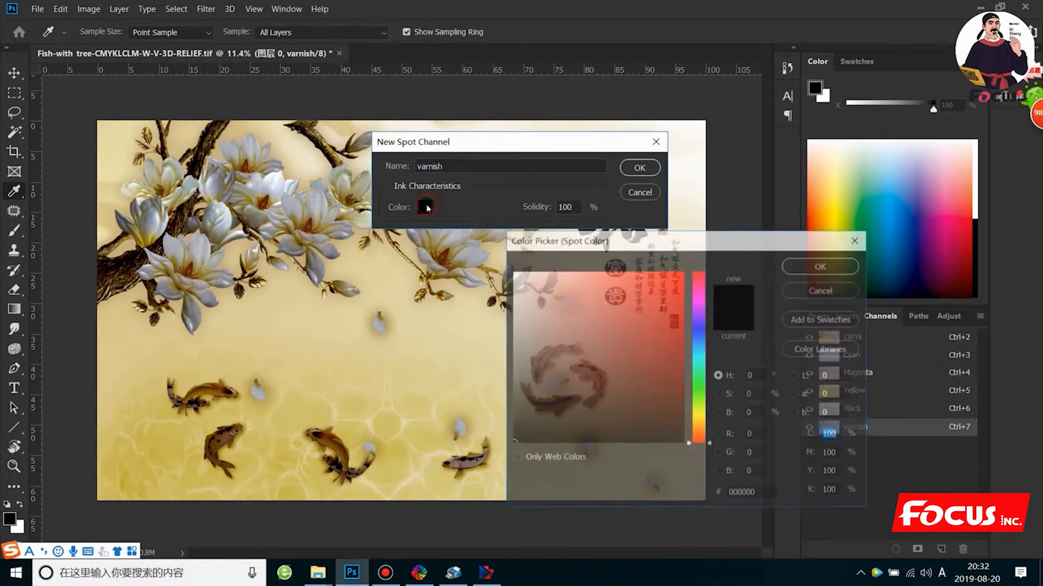
left_click(834, 264)
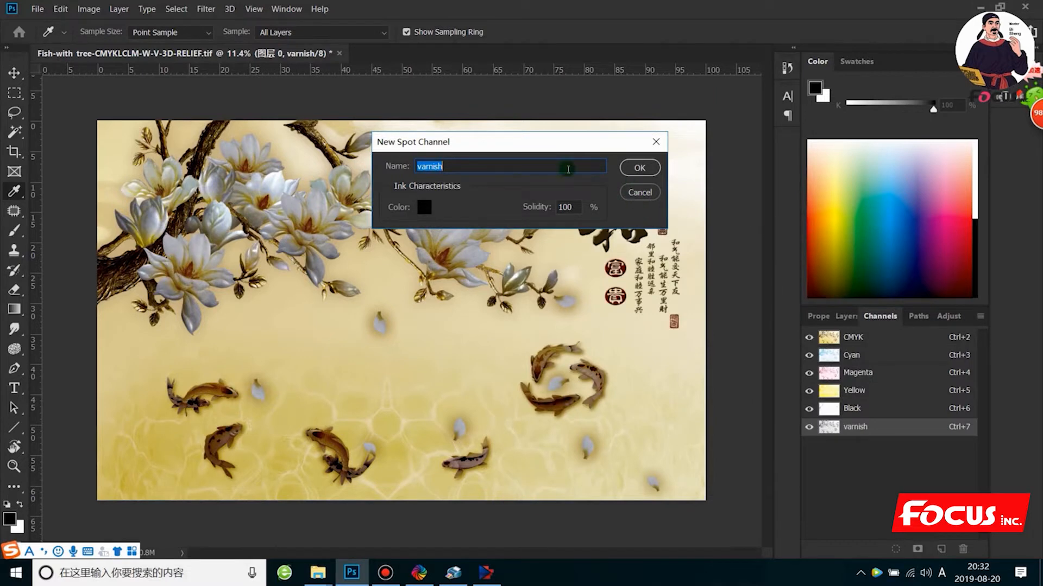
type("WHITE")
key("BackSpace")
key("BackSpace")
key("BackSpace")
key("Caps_Lock")
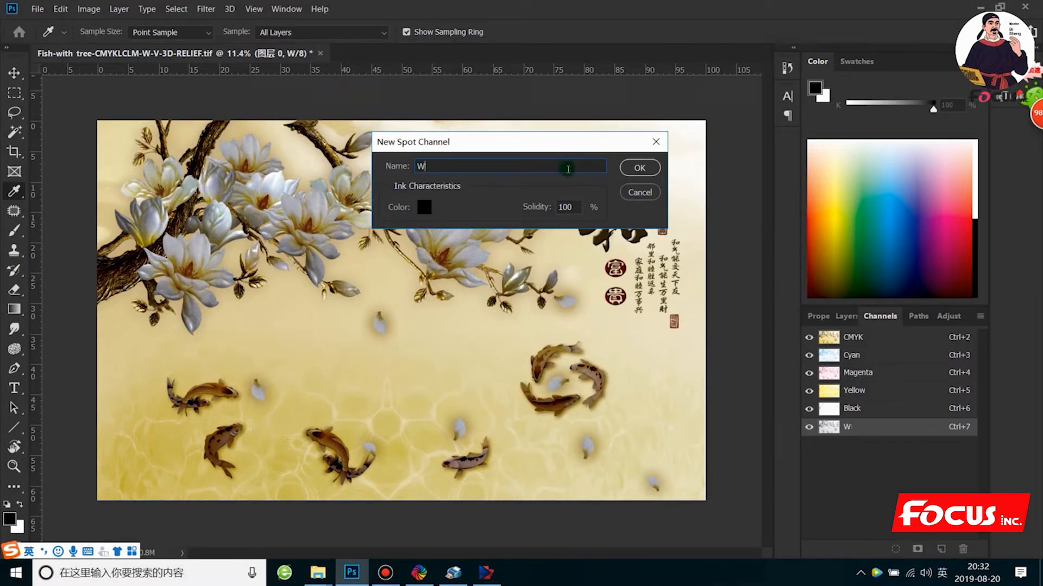
type("hite lay")
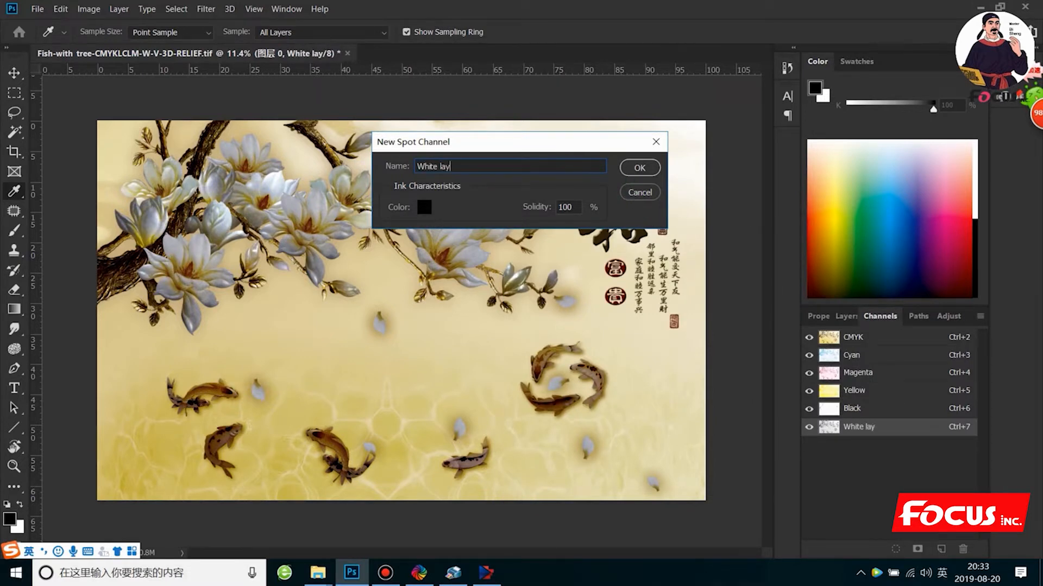
type("er")
left_click(638, 168)
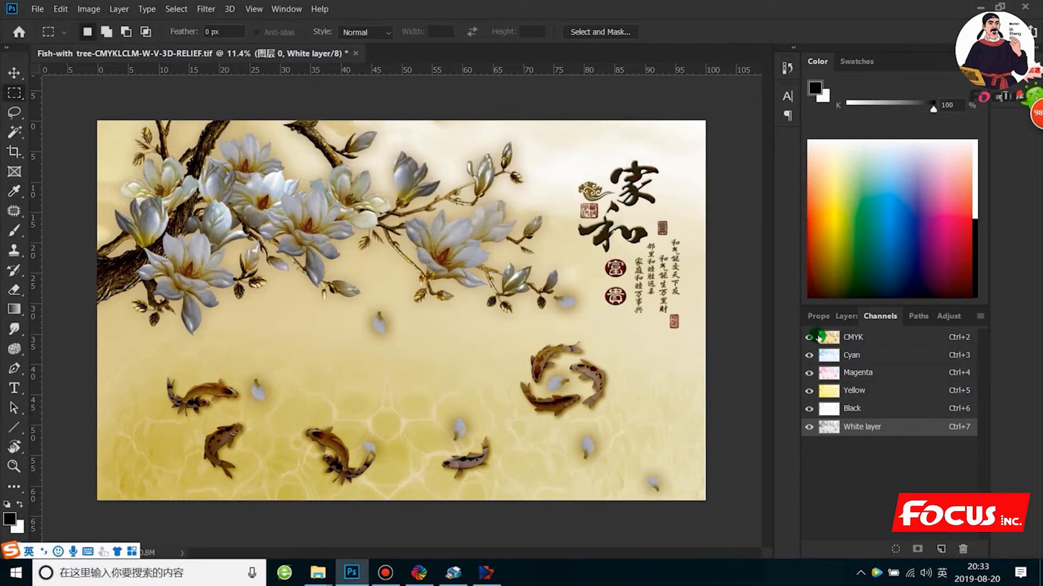
left_click(810, 336)
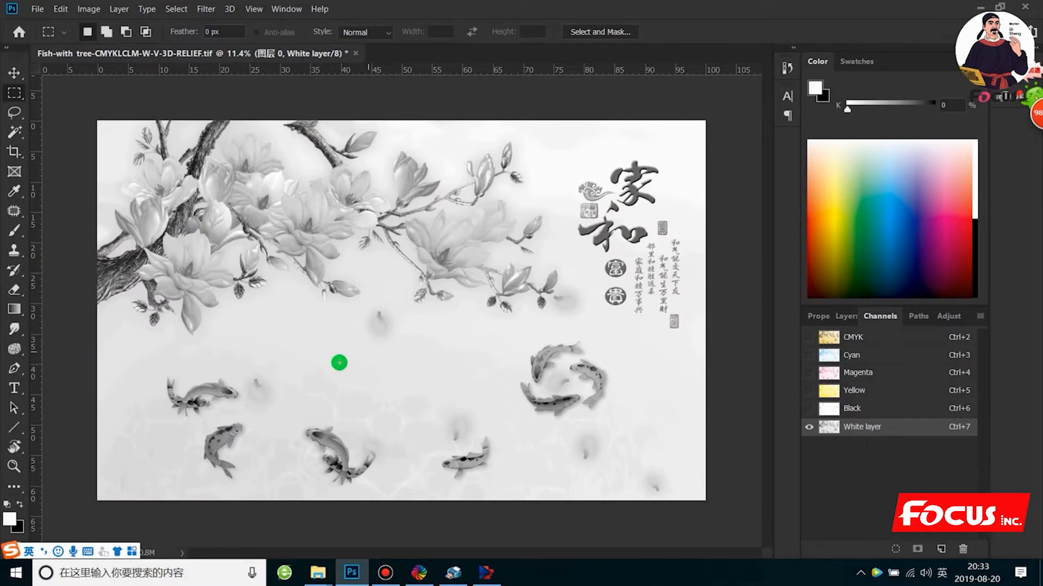
- Examine the White layer channel's grey tones on the tree trunk, branches and flowers up close
scroll(363, 356, "up", 1)
scroll(363, 356, "down", 2)
scroll(362, 356, "up", 1)
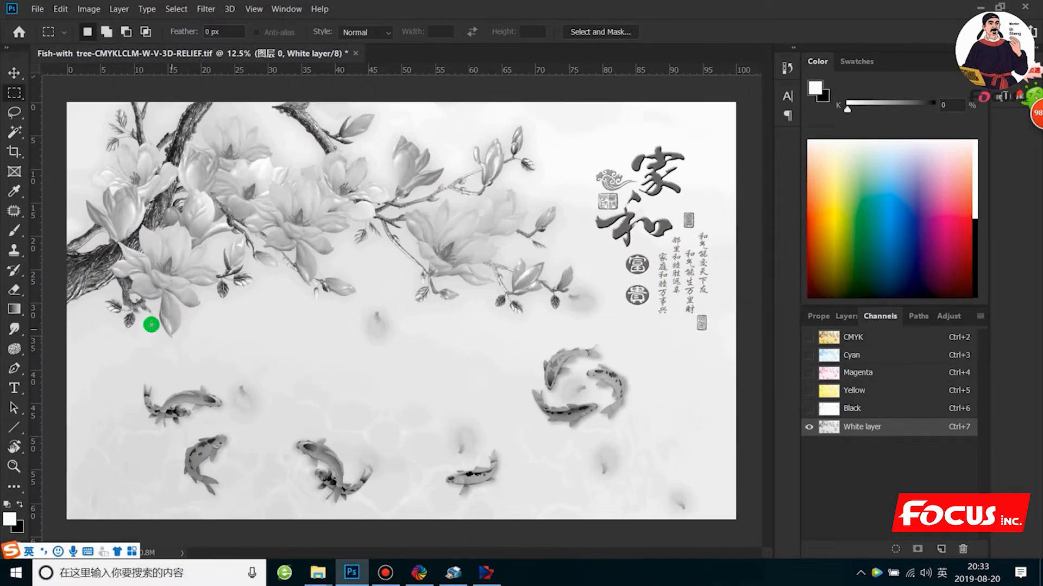
scroll(92, 266, "up", 3)
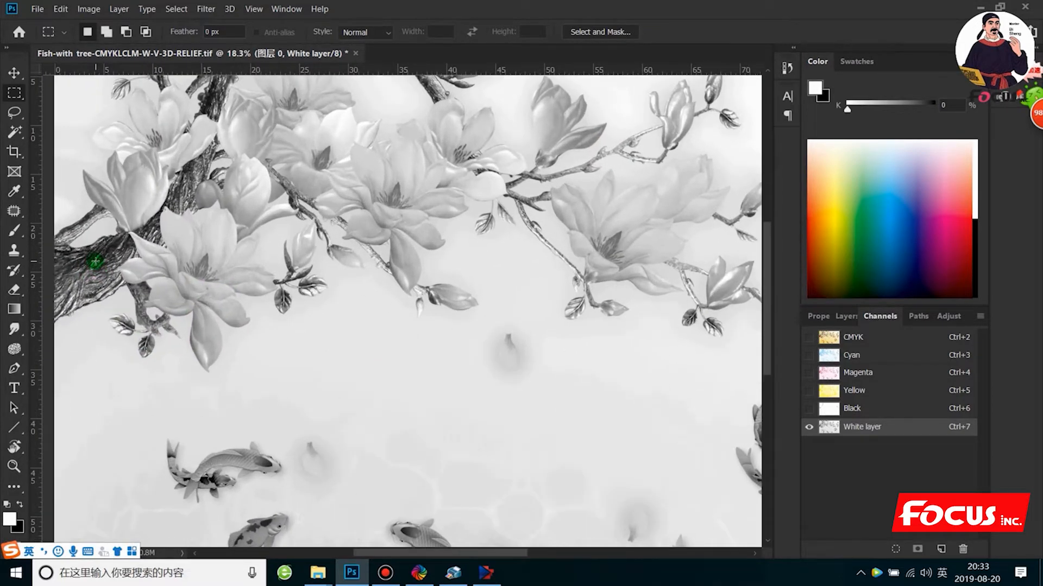
scroll(261, 353, "up", 1)
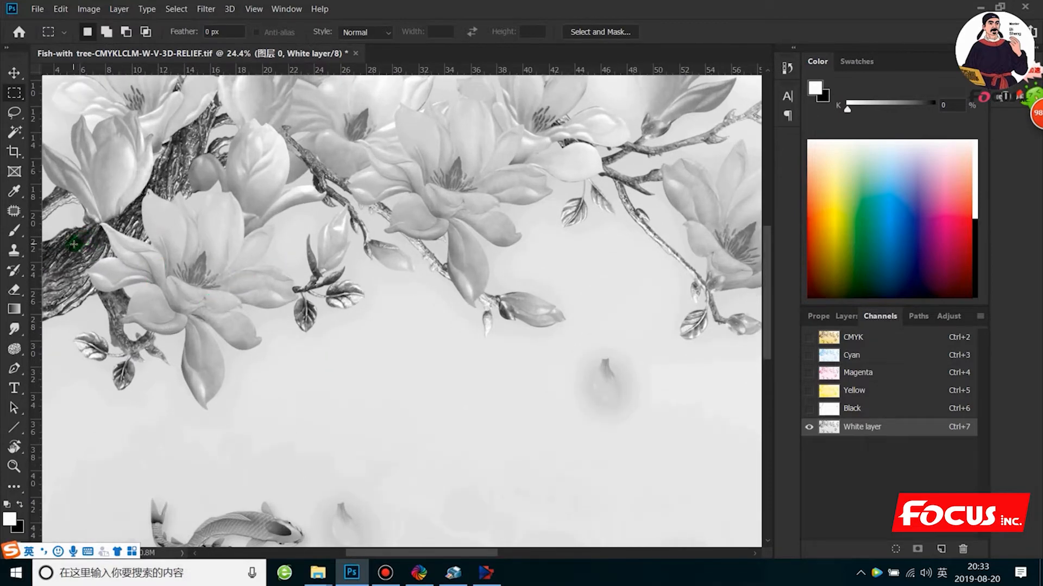
scroll(74, 244, "down", 2)
scroll(364, 247, "down", 1)
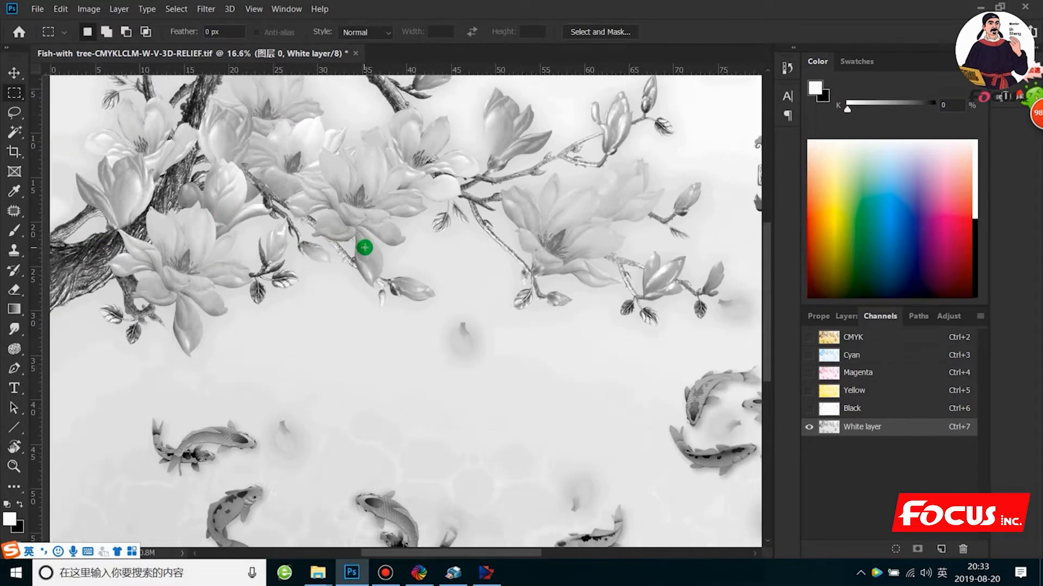
scroll(365, 248, "down", 1)
scroll(368, 247, "down", 1)
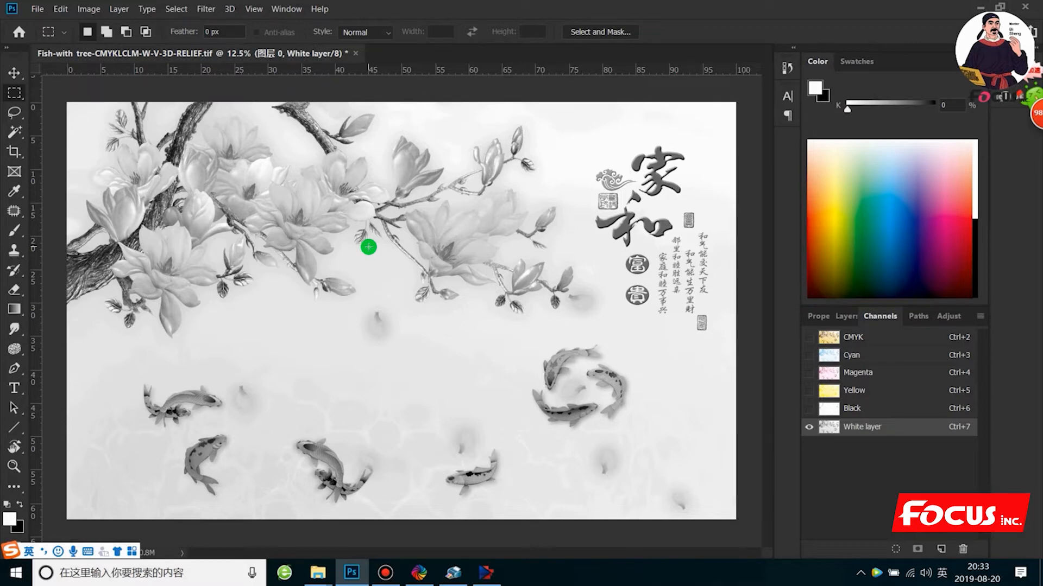
scroll(491, 324, "down", 1)
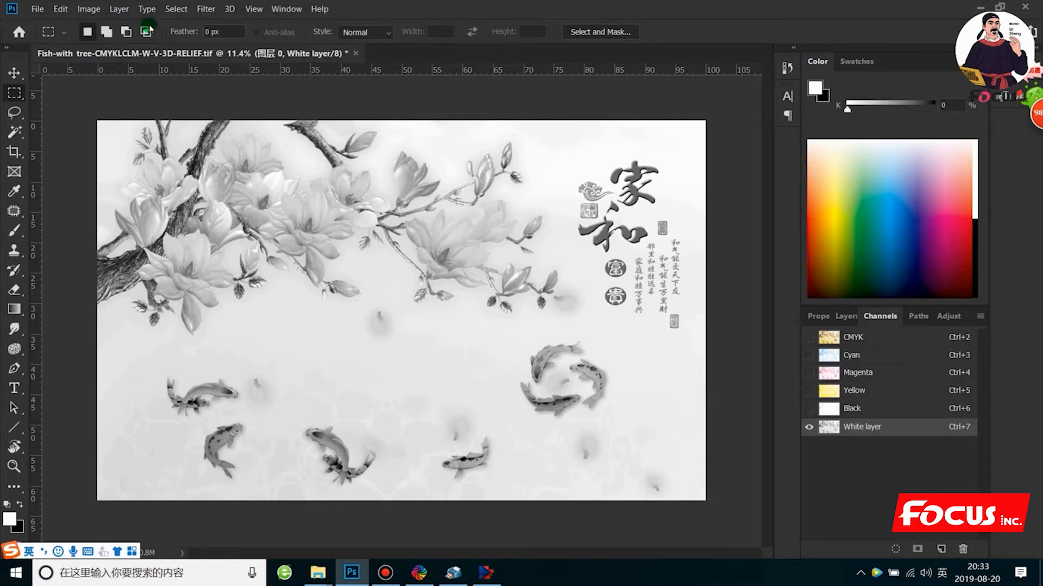
- Darken the White layer channel with a Curves adjustment, using a point at input 34 and output 69
left_click(88, 9)
mouse_move(139, 43)
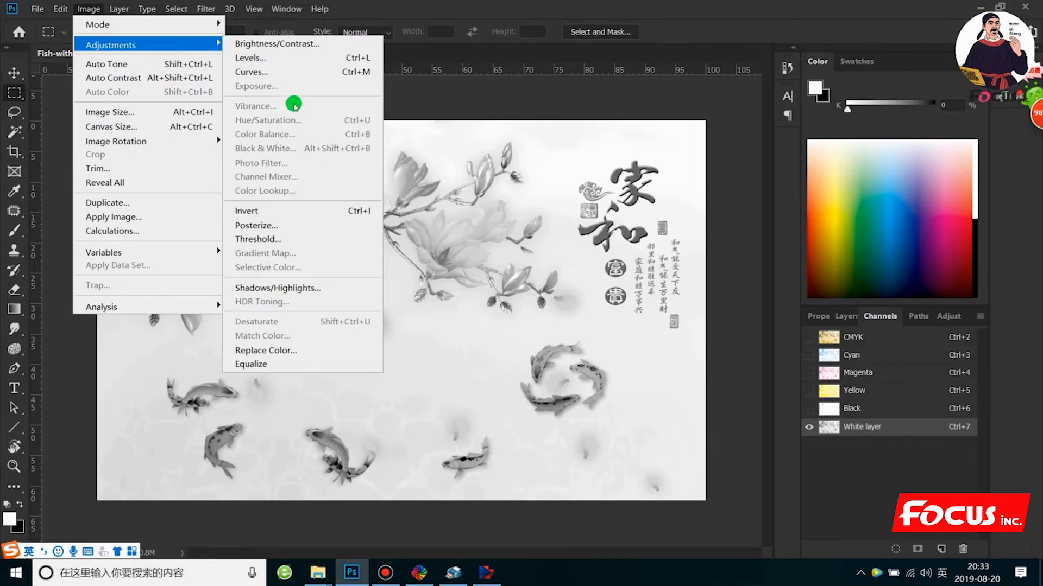
left_click(275, 71)
left_click_drag(673, 159, 819, 68)
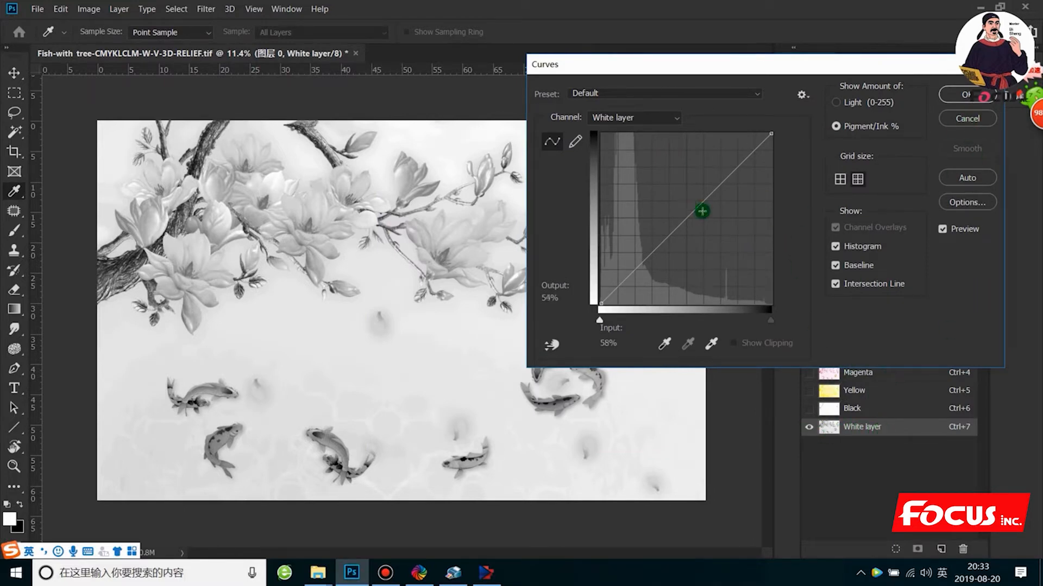
left_click_drag(689, 215, 660, 189)
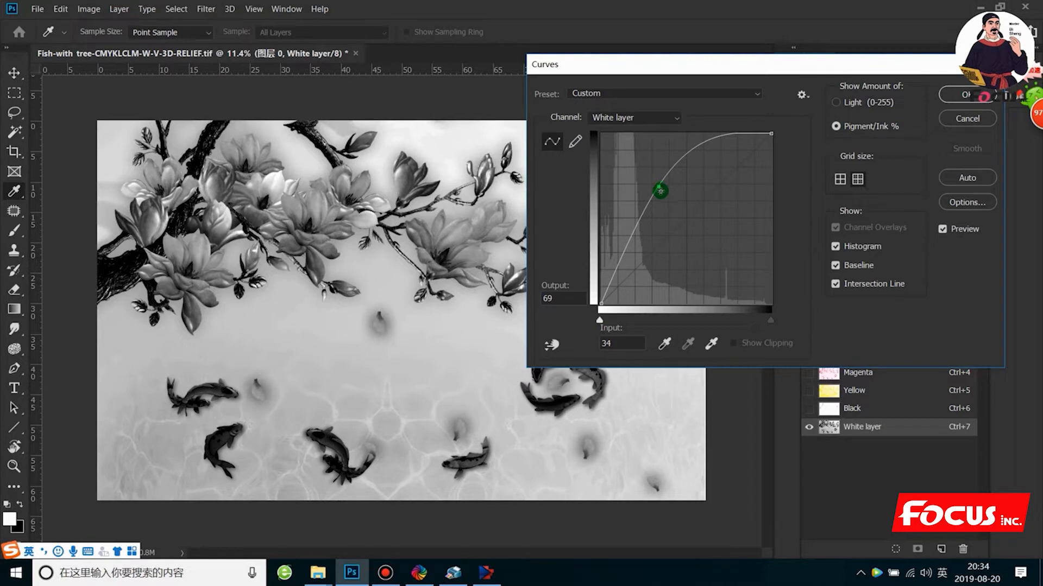
left_click(965, 98)
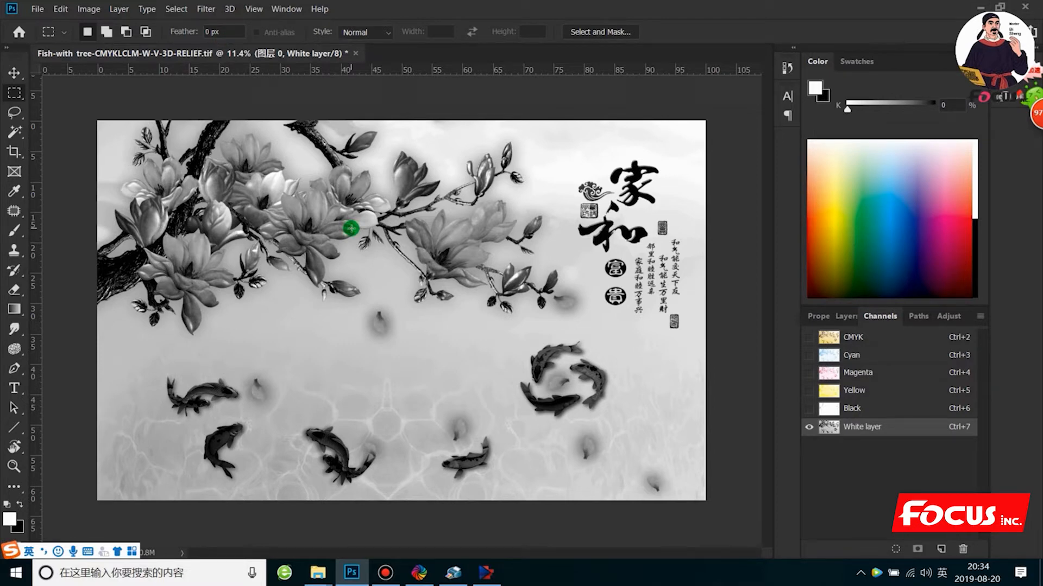
- Try a Threshold level of 98 on the White layer channel and cancel the adjustment
left_click(117, 9)
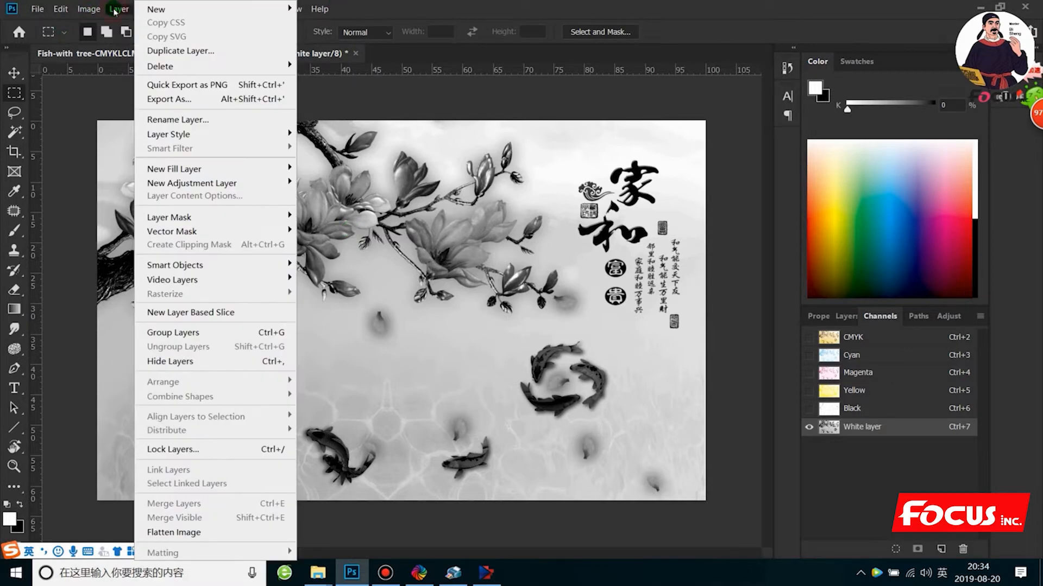
mouse_move(88, 9)
mouse_move(109, 43)
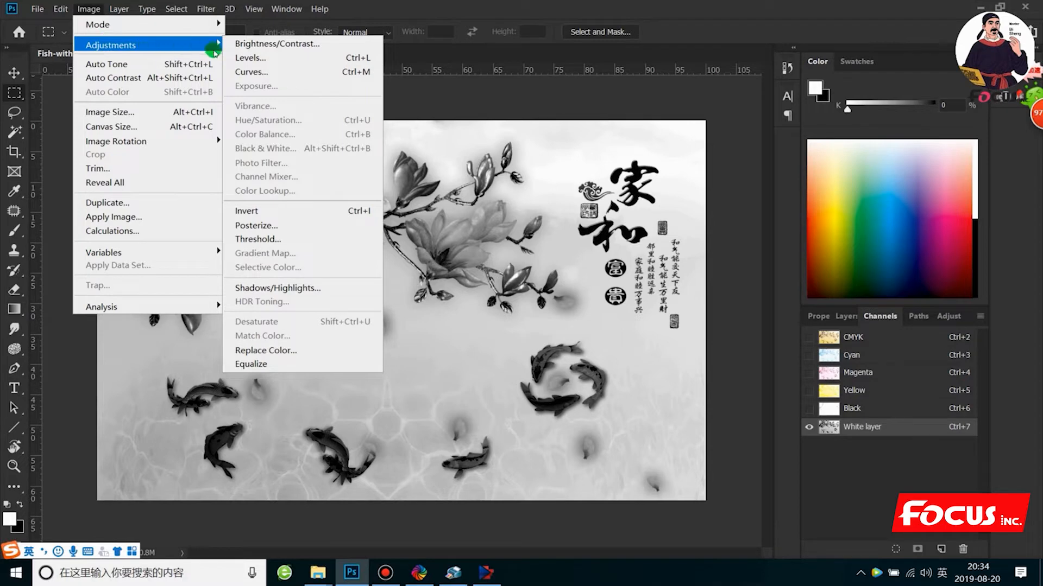
left_click(270, 239)
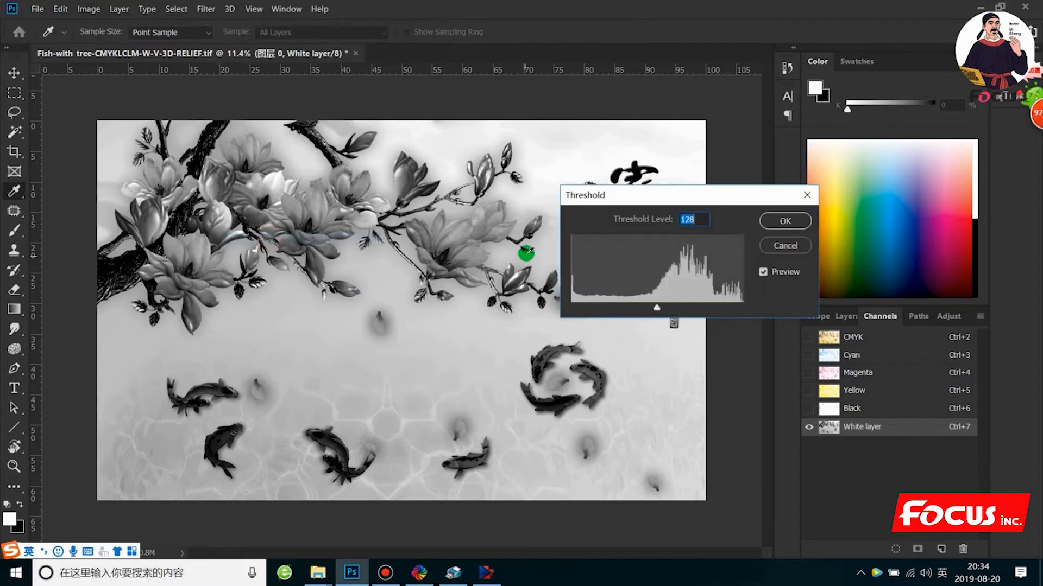
mouse_move(656, 307)
left_mouse_down()
mouse_move(665, 316)
mouse_move(608, 310)
mouse_move(693, 321)
mouse_move(600, 309)
mouse_move(639, 310)
left_mouse_up()
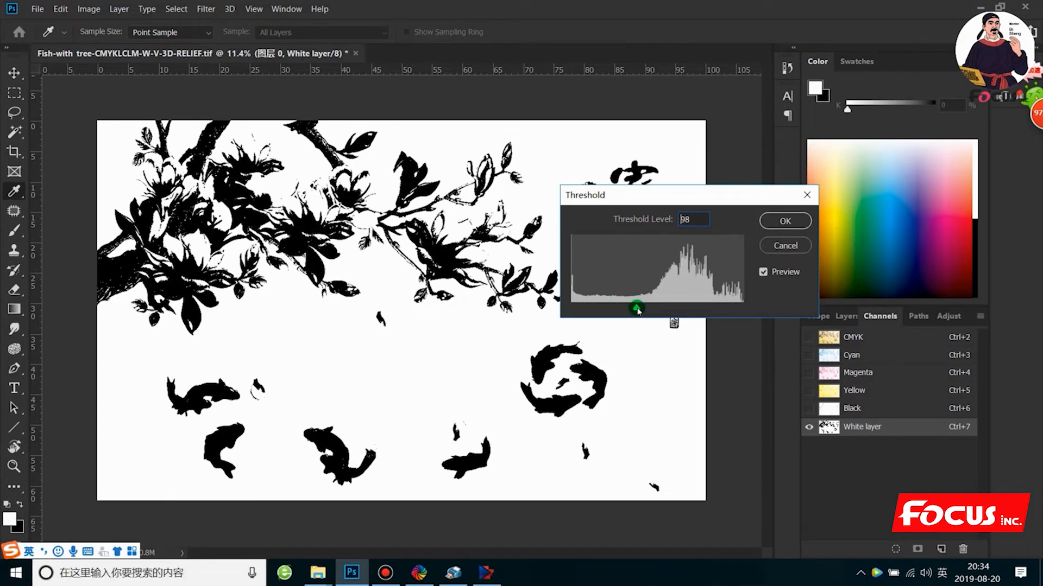
left_click(766, 247)
left_click(773, 248)
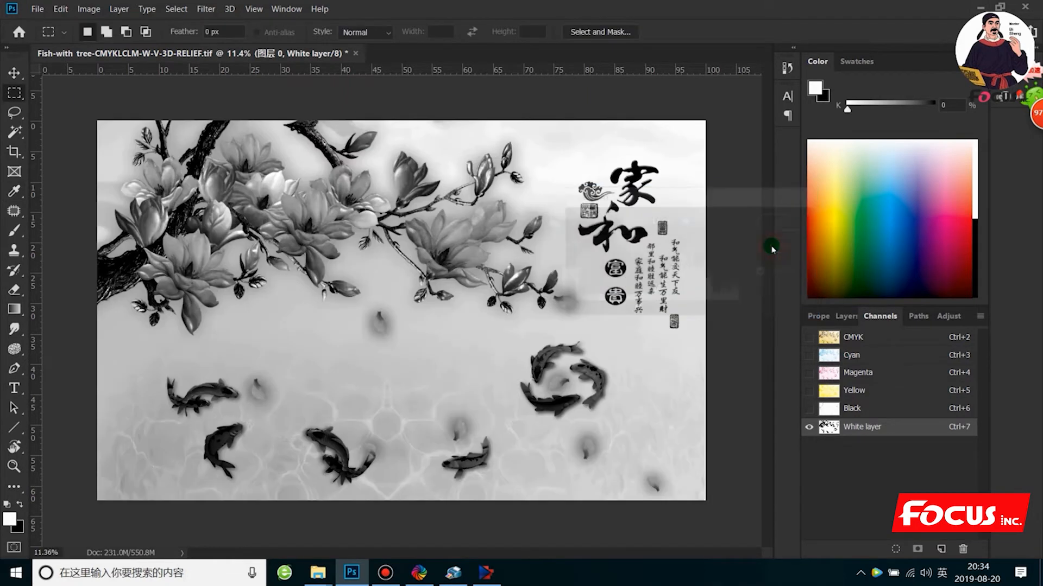
scroll(543, 311, "up", 1)
scroll(545, 311, "down", 3)
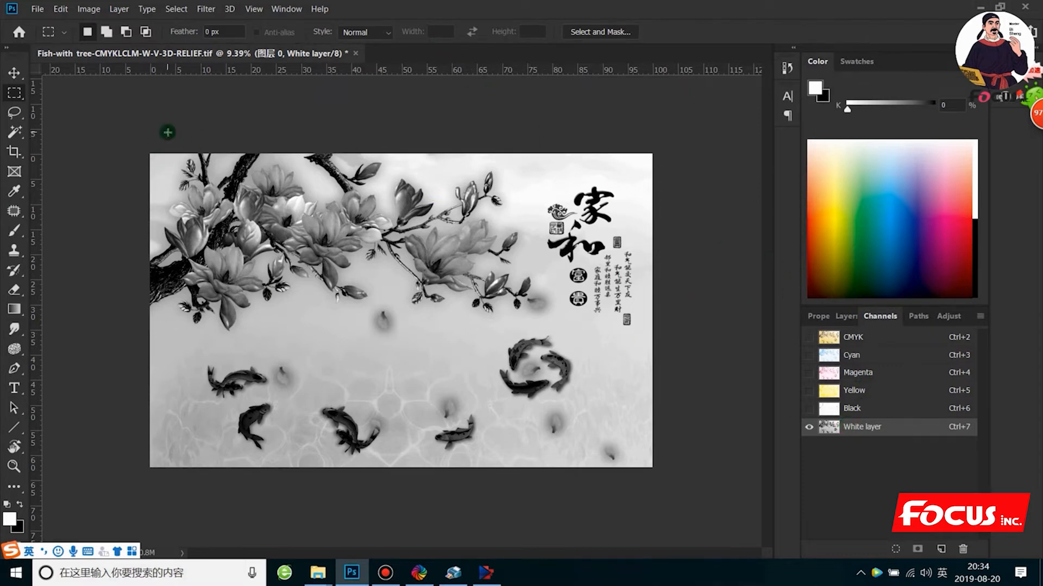
key("ctrl+a")
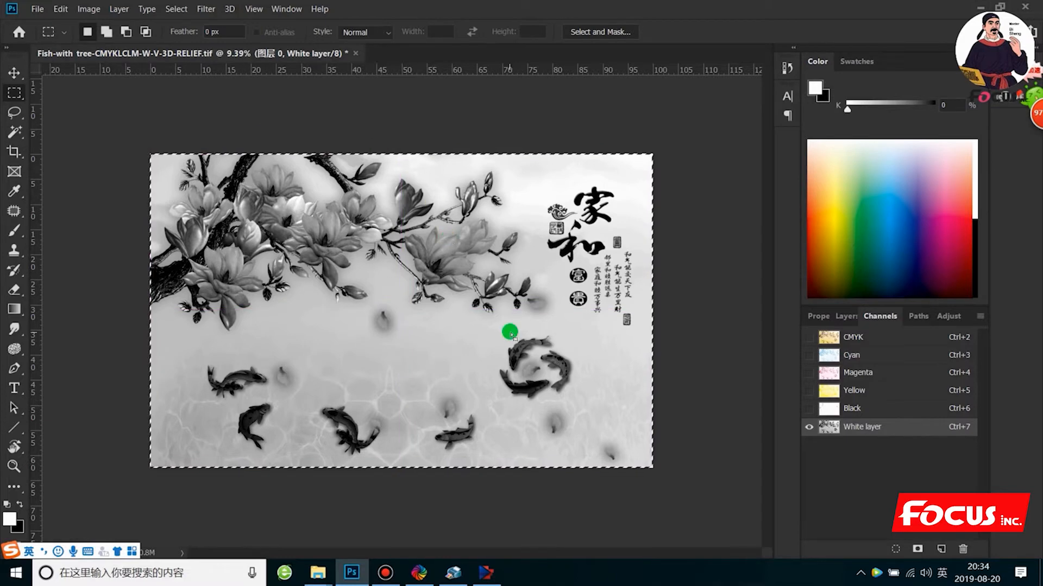
left_click(702, 234)
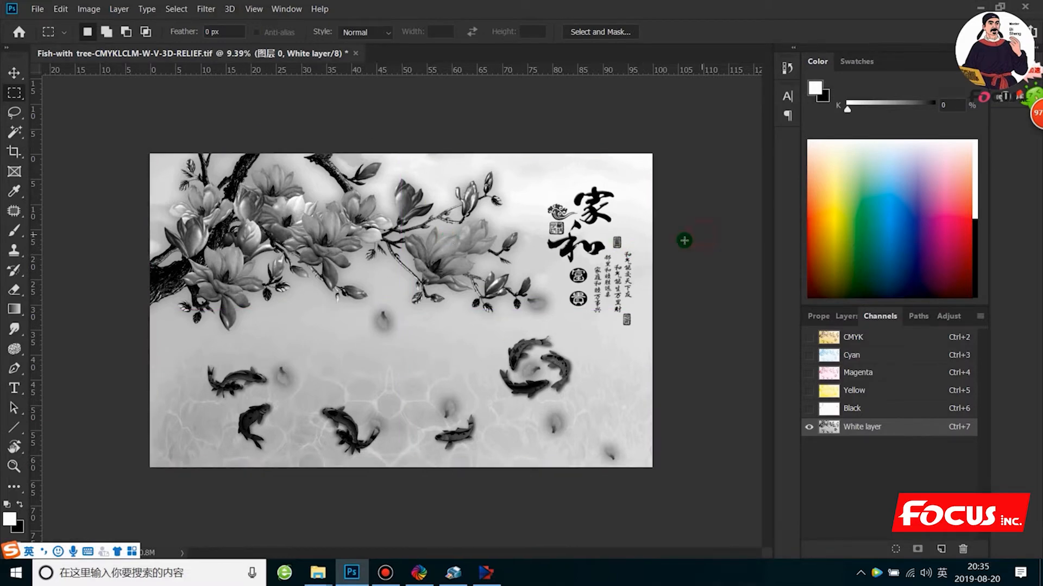
- Select the entire image area and create a black spot channel named varnish layer with 100% solidity from it
scroll(444, 353, "up", 2)
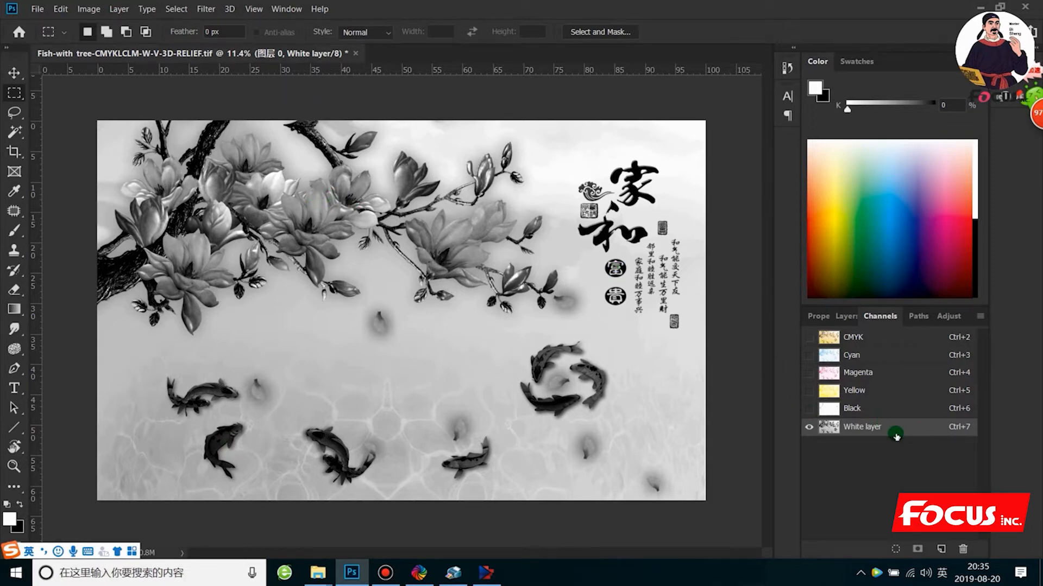
scroll(299, 281, "down", 1)
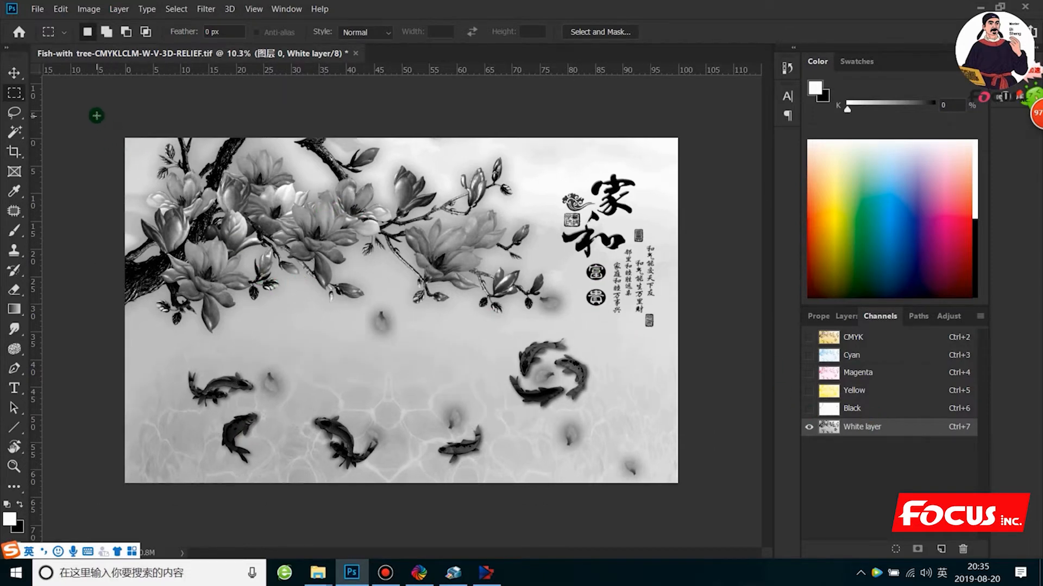
left_click_drag(96, 114, 725, 513)
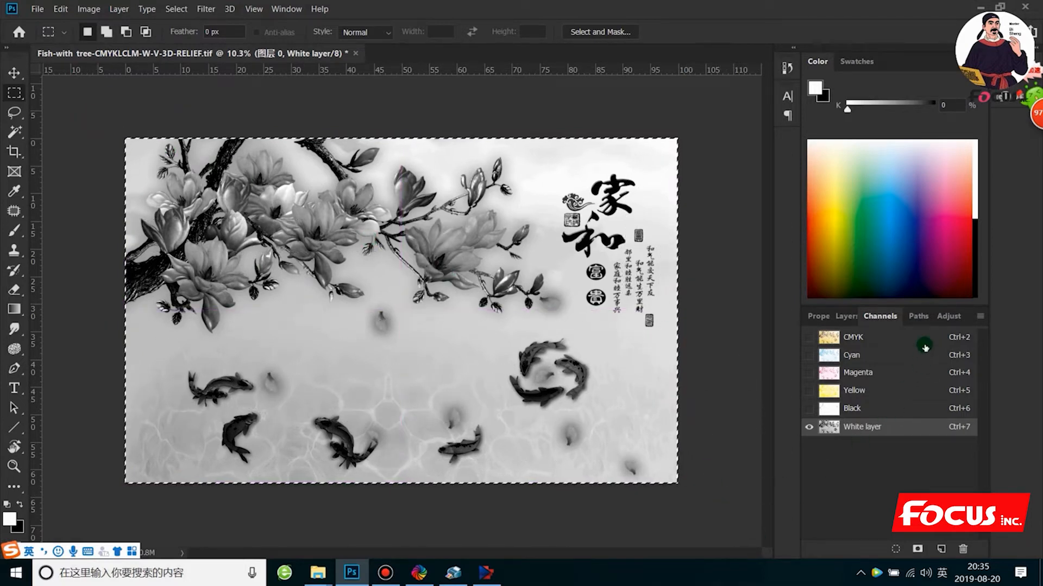
left_click(982, 318)
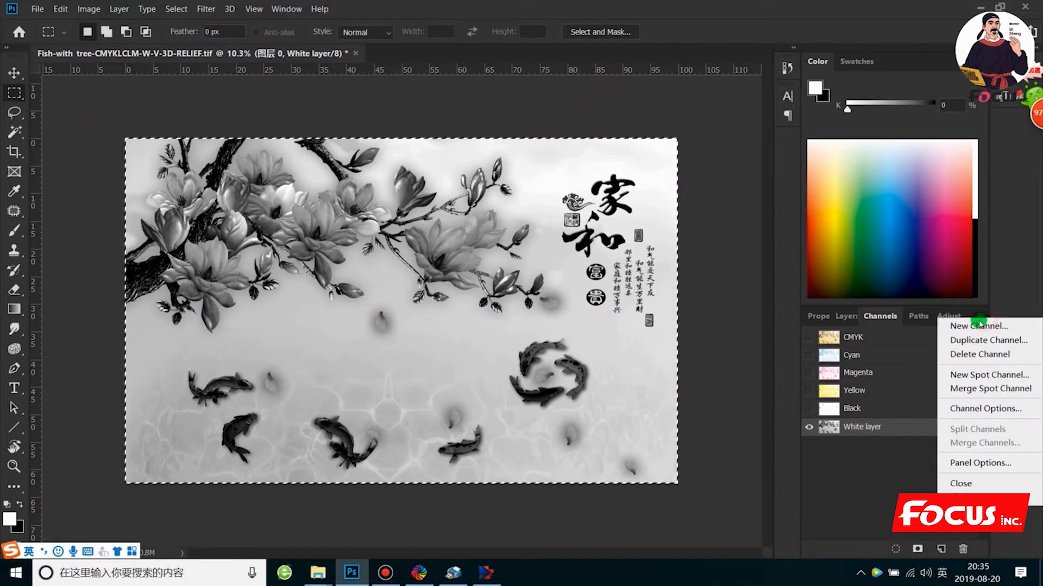
left_click(980, 380)
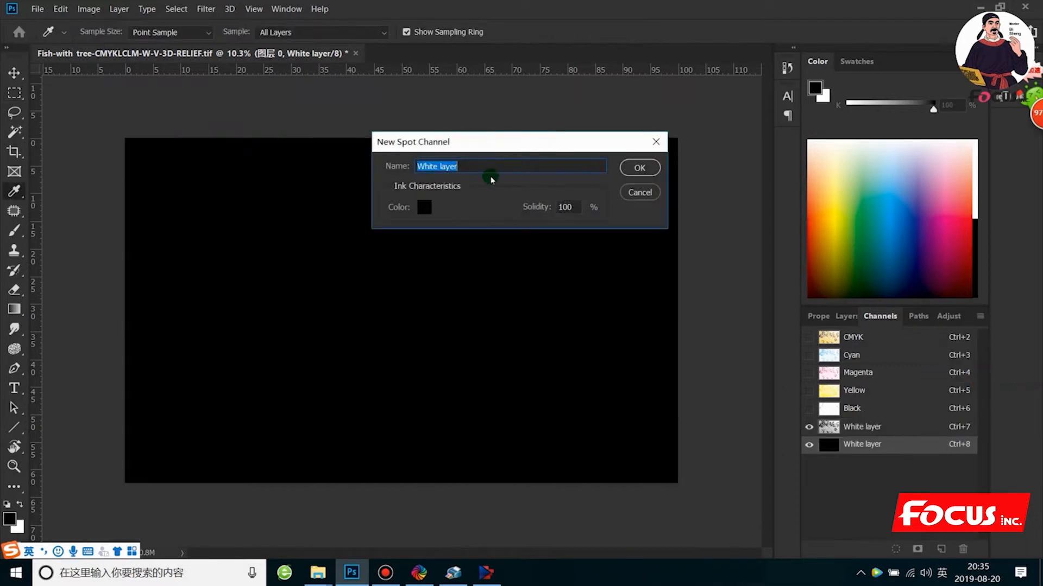
type("varnish")
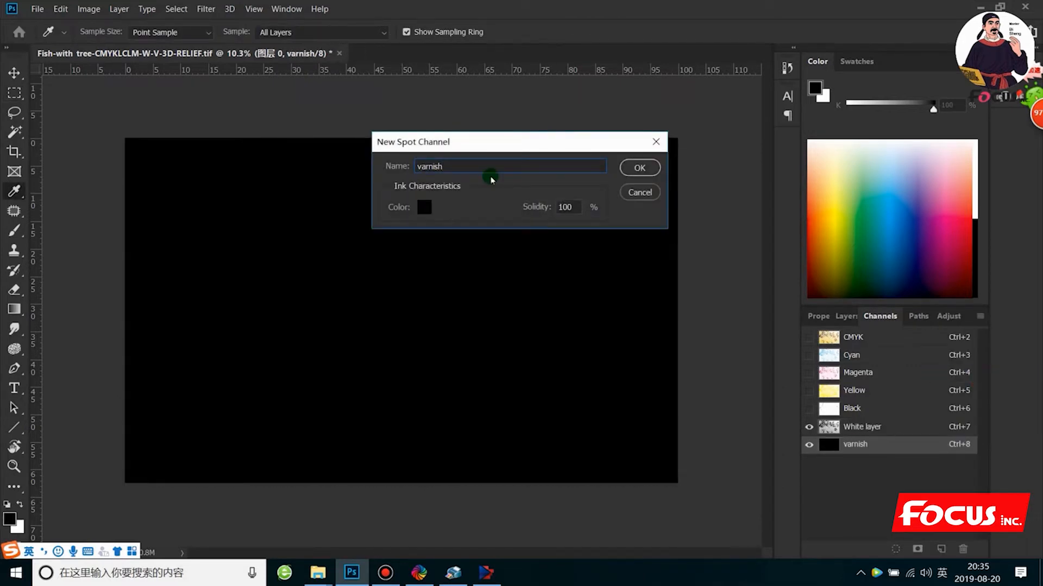
type(" layer")
key("Return")
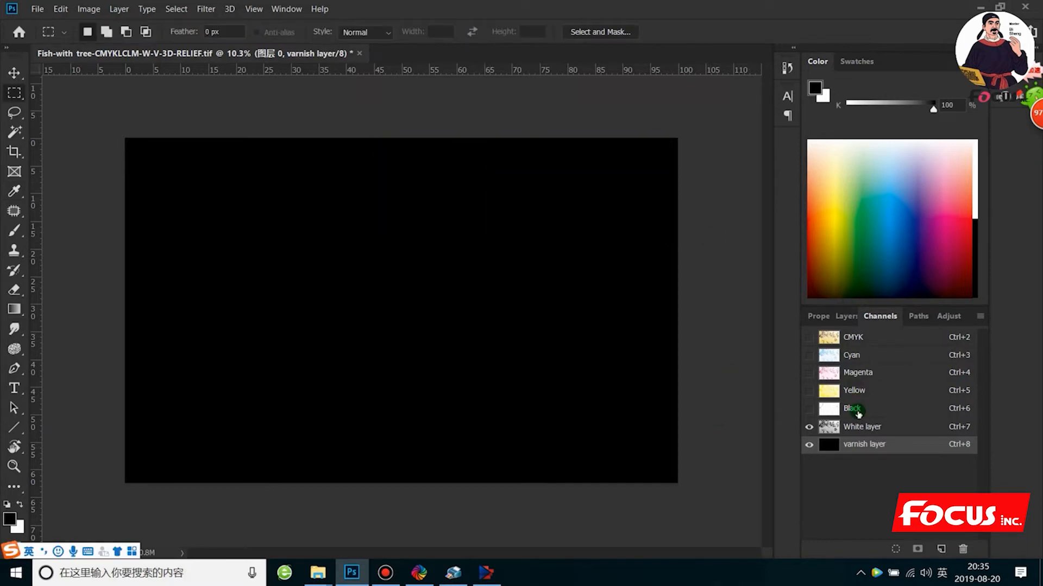
- Toggle the varnish layer channel to compare it with the White layer, and make the CMYK channels visible alongside both spot channels
left_click(809, 446)
left_click(809, 446)
left_click(809, 446)
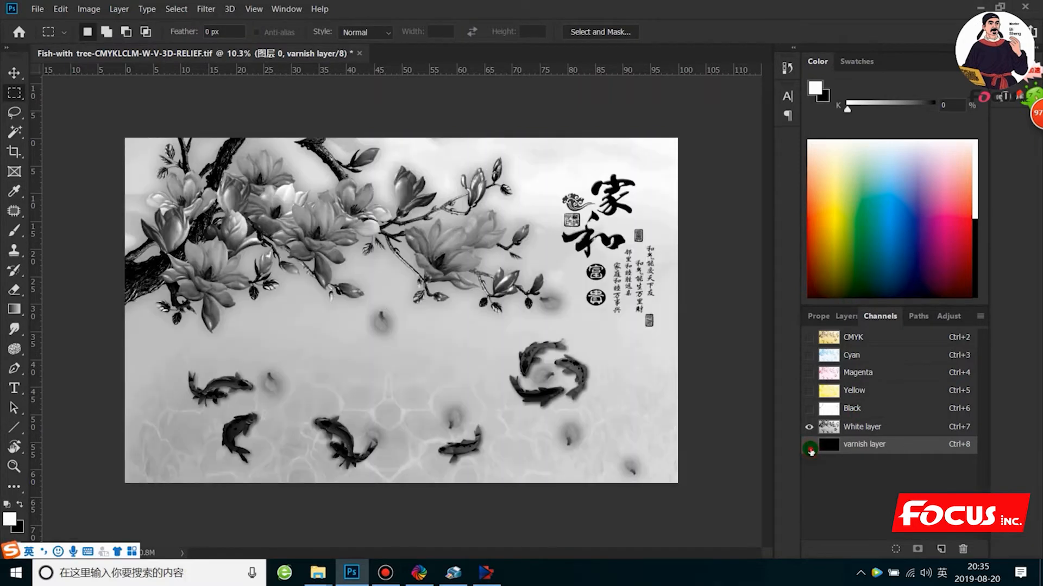
left_click(809, 446)
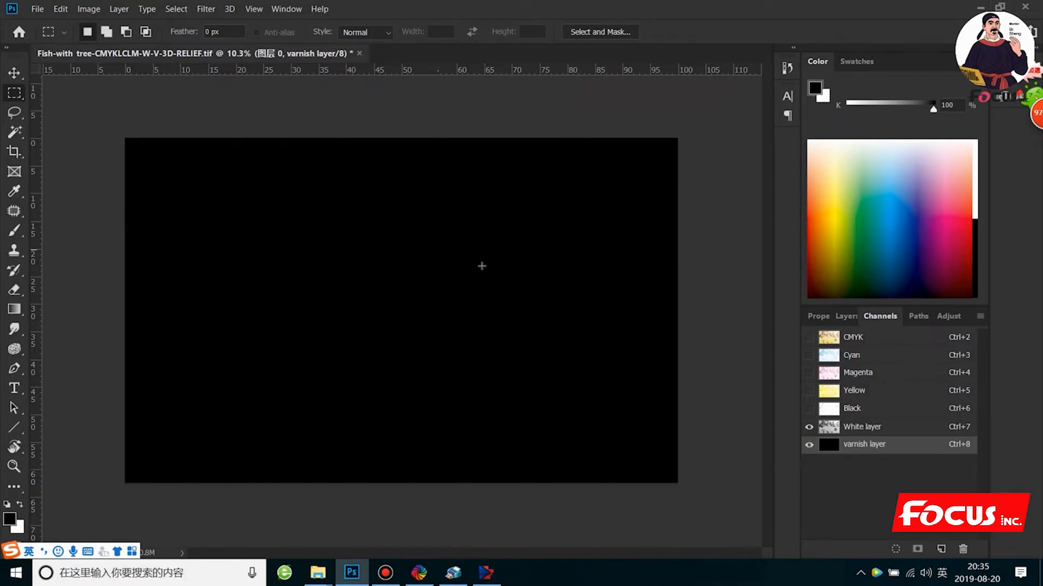
left_click(851, 428)
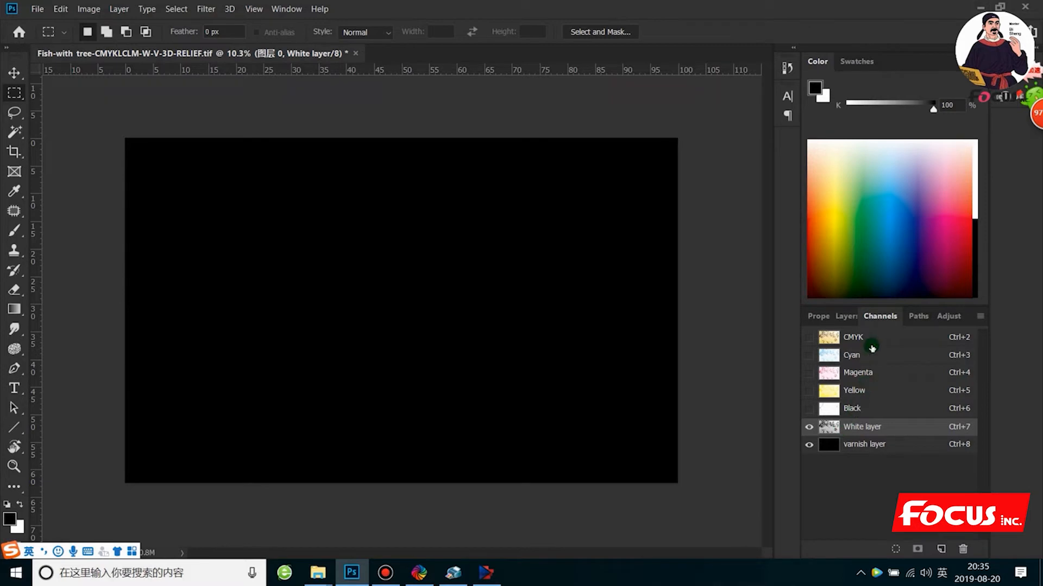
left_click(807, 337)
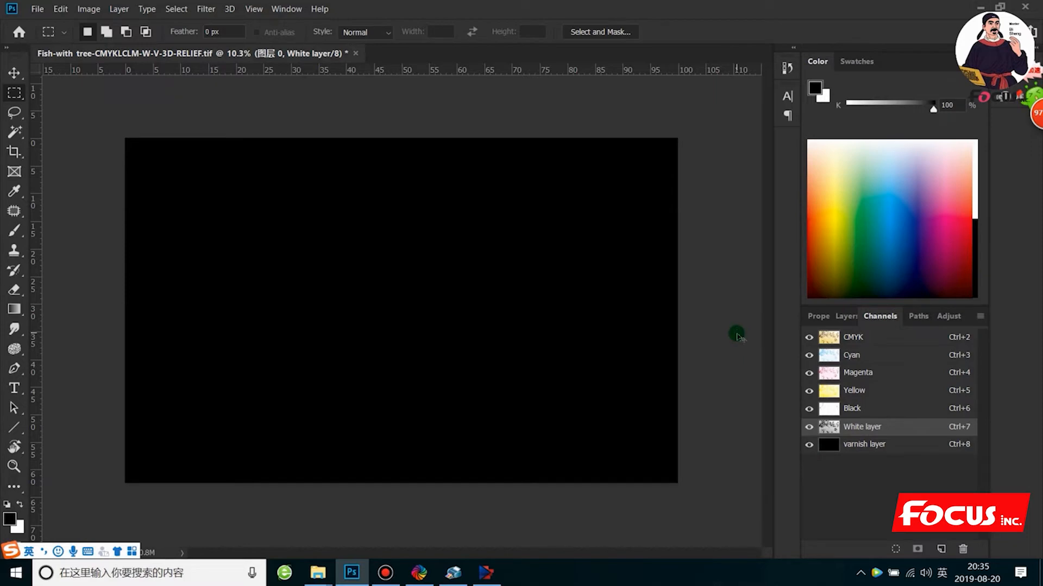
- Save the file as the TIFF Fish-with tree-CMYKLCLM-W-V-grayscale-print with LZW compression, keeping spot colors and layers
key("ctrl+shift+s")
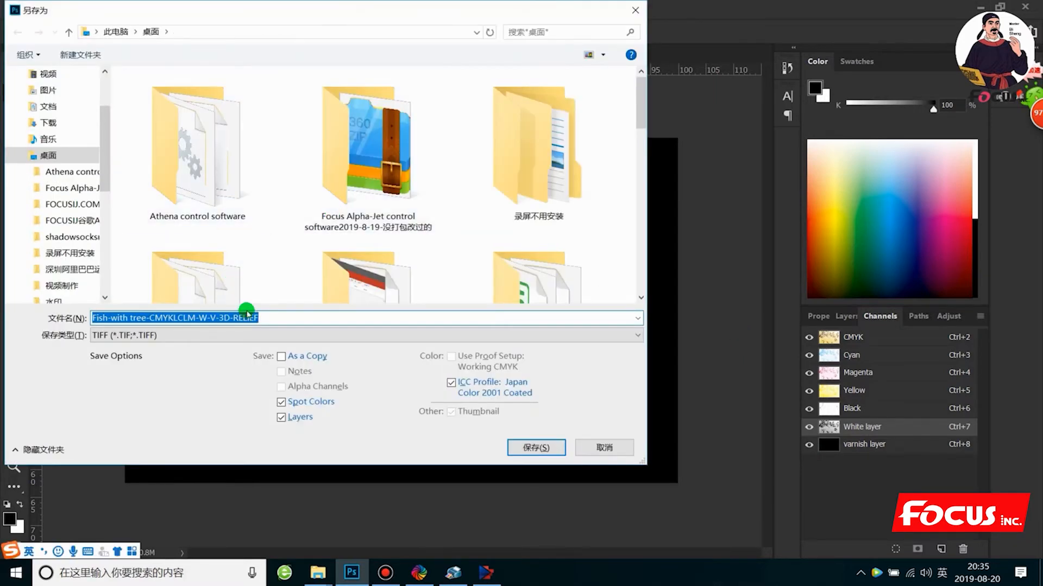
left_click_drag(268, 319, 217, 321)
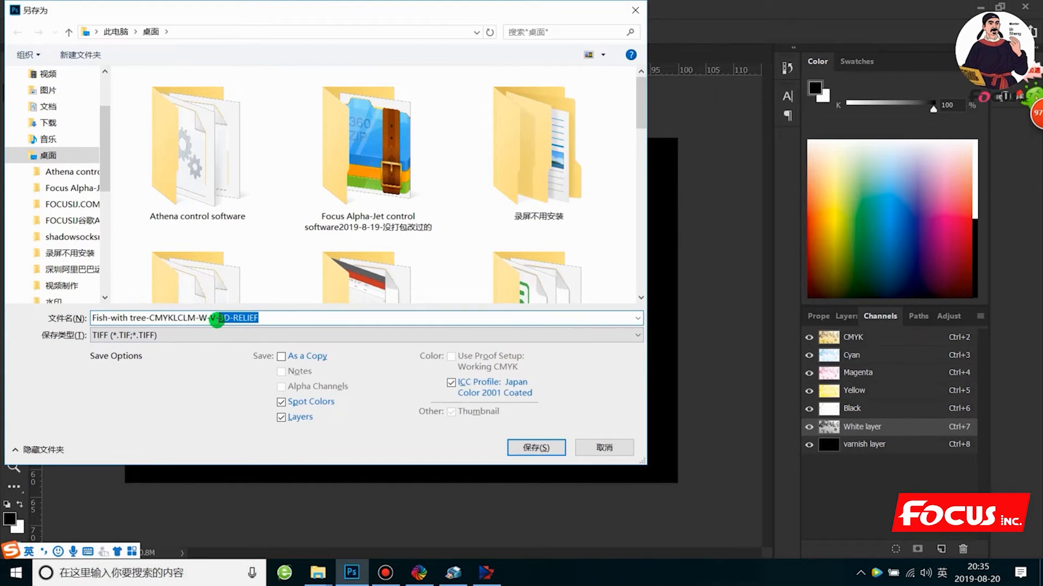
type("grayscale")
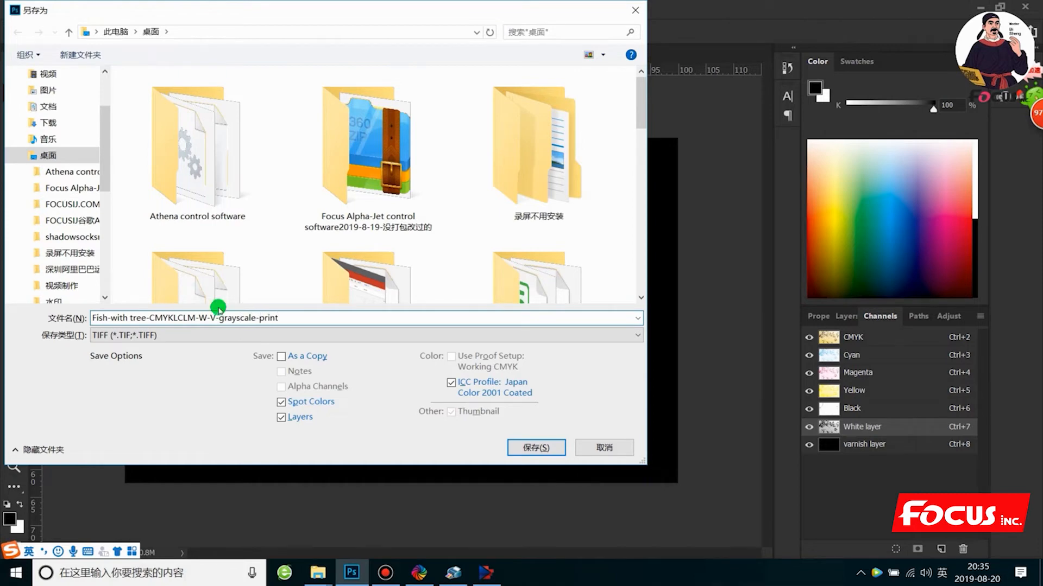
left_click(536, 447)
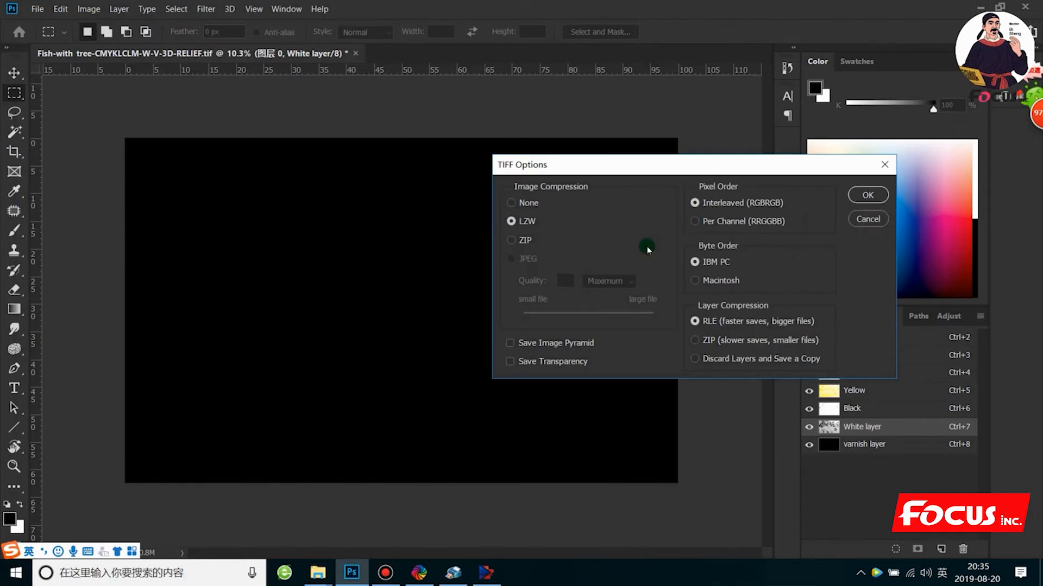
left_click(867, 195)
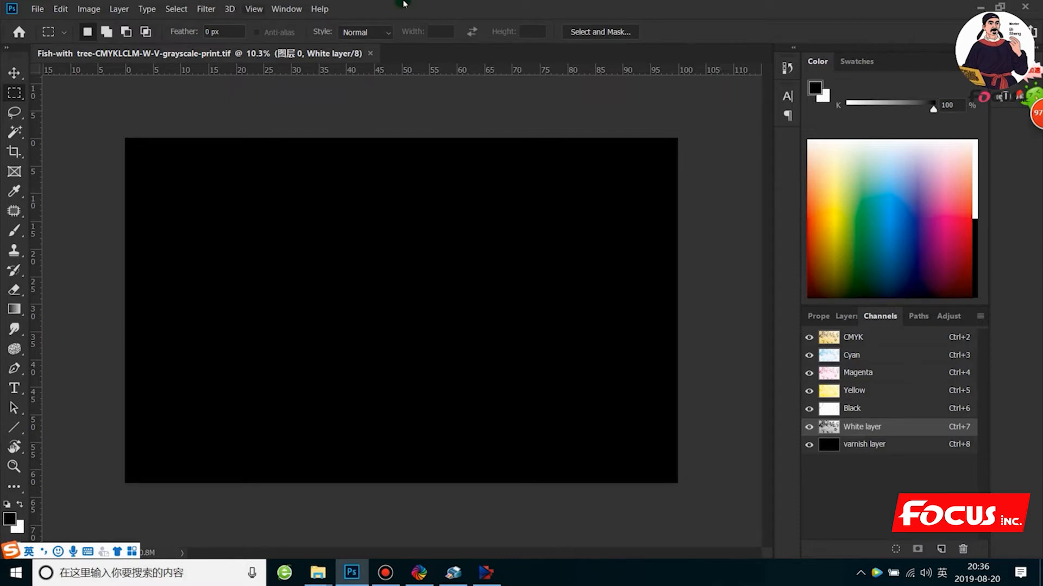
- Minimize Photoshop to reach the desktop and refresh it
left_click(977, 8)
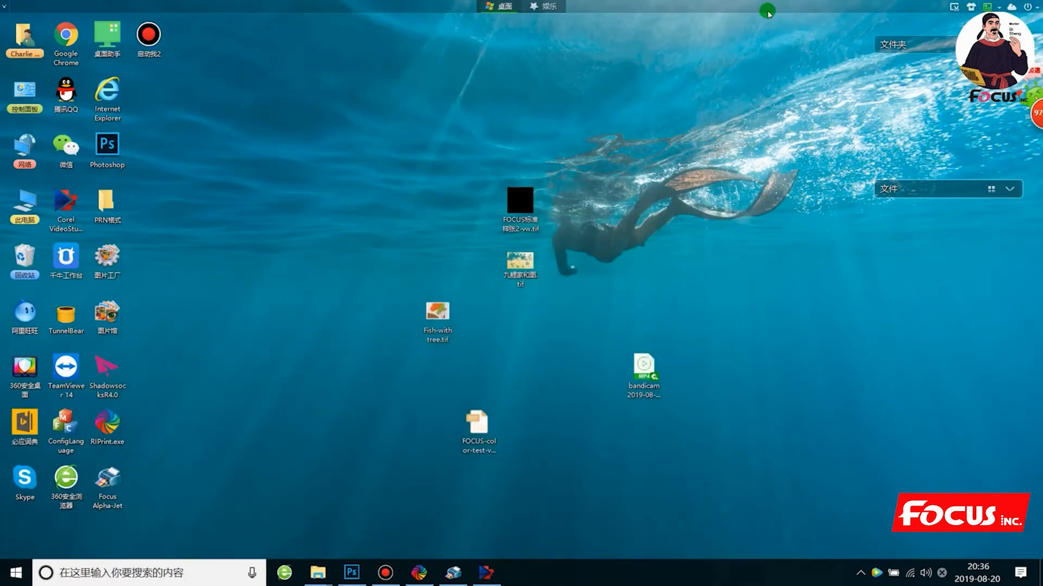
right_click(264, 255)
left_click(307, 299)
right_click(271, 250)
left_click(342, 300)
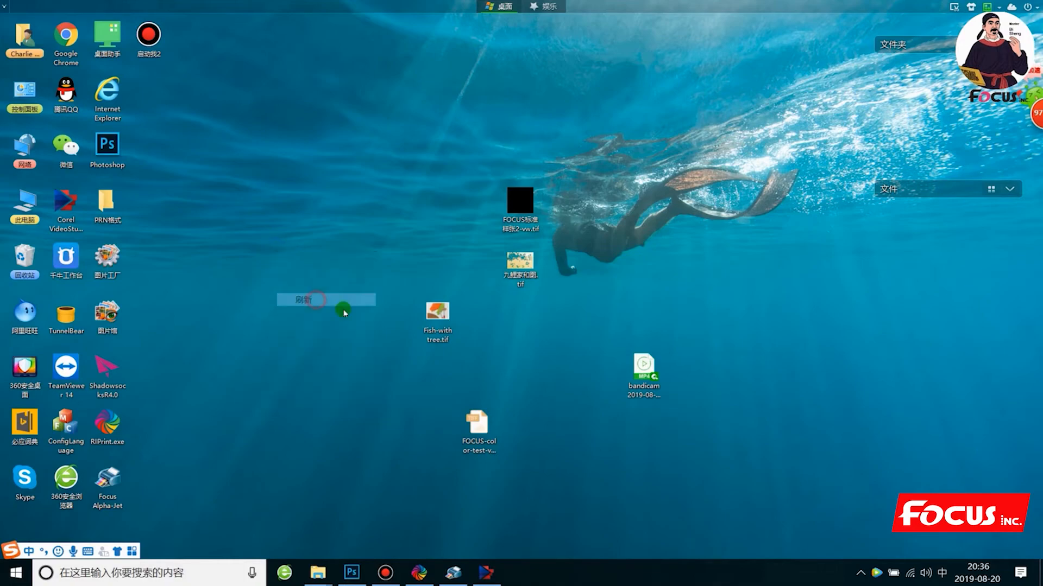
mouse_move(477, 572)
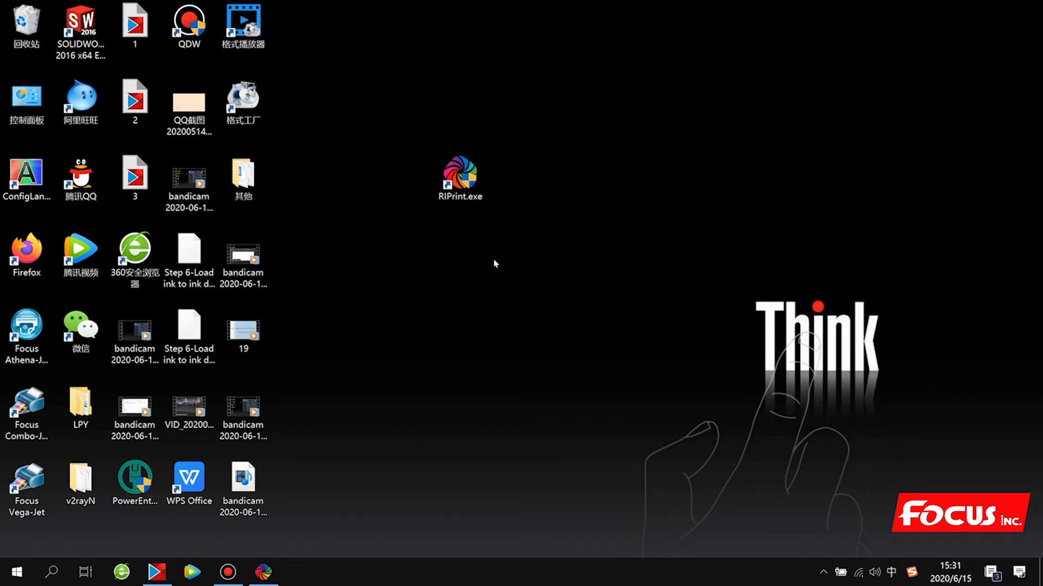
- Try to launch RIPrint from the desktop and bring its running window to the front
left_click(468, 184)
double_click(468, 184)
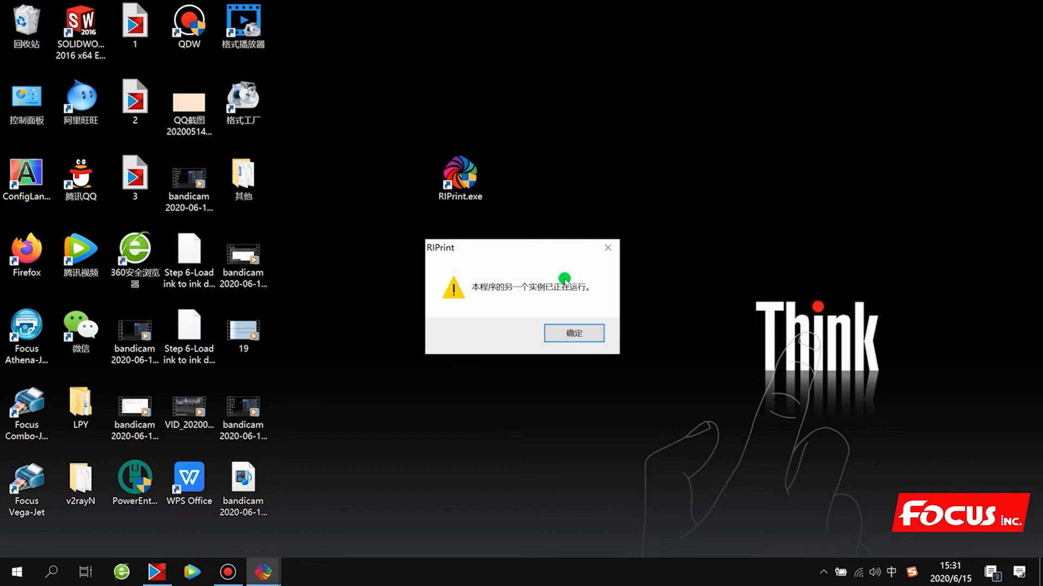
left_click(570, 332)
left_click(262, 569)
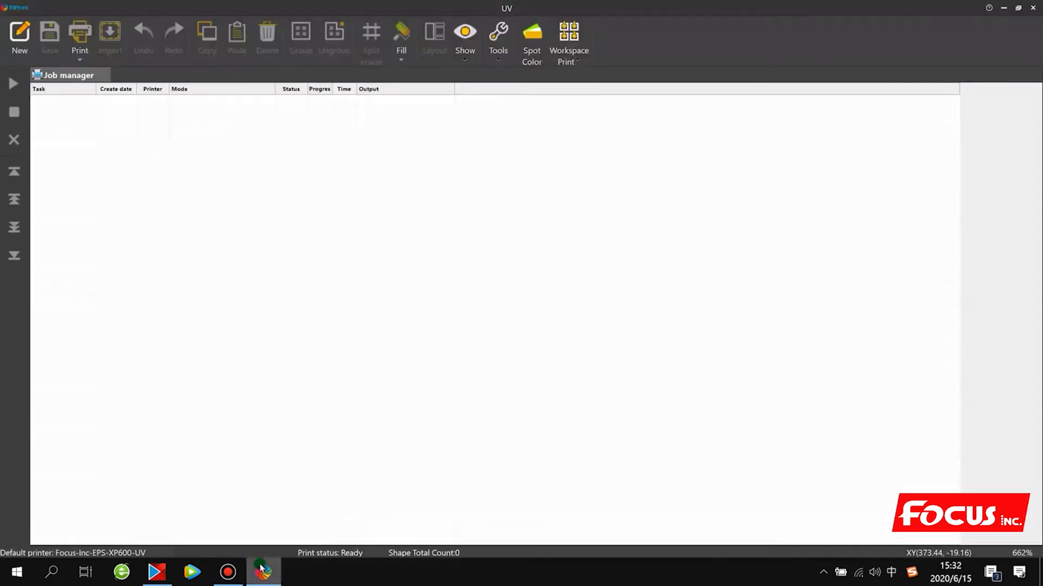
- Review the installed printers in the printer settings, checking the EPS-XP600-UV entry under Focus-Inc
left_click(15, 7)
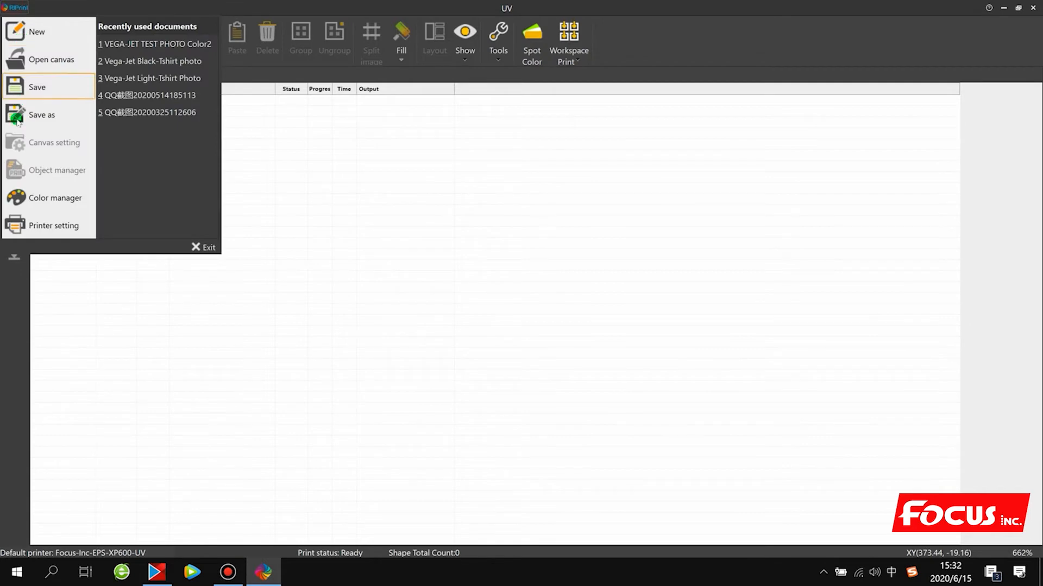
left_click(52, 225)
left_click(407, 213)
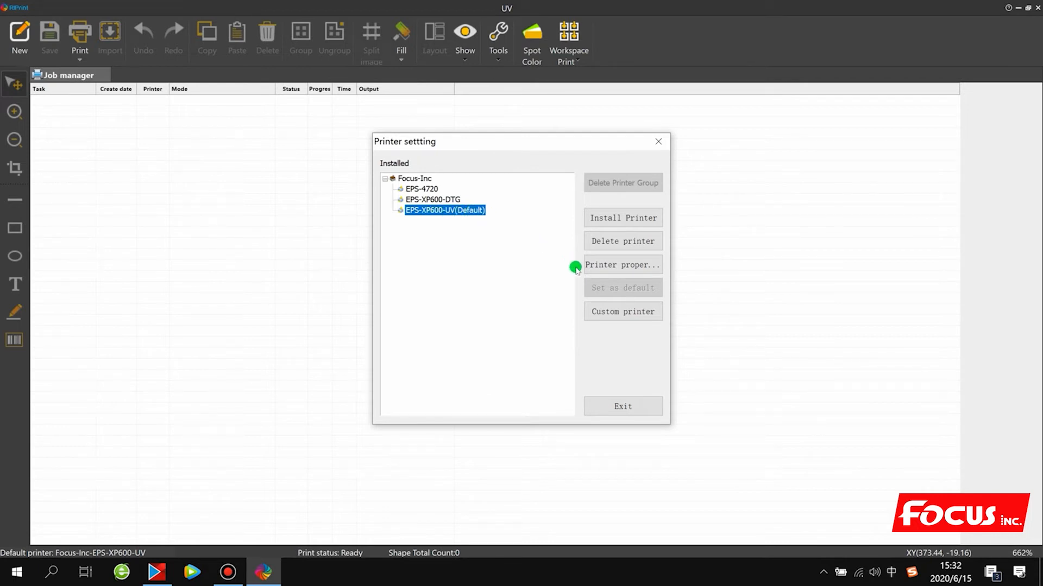
left_click(625, 414)
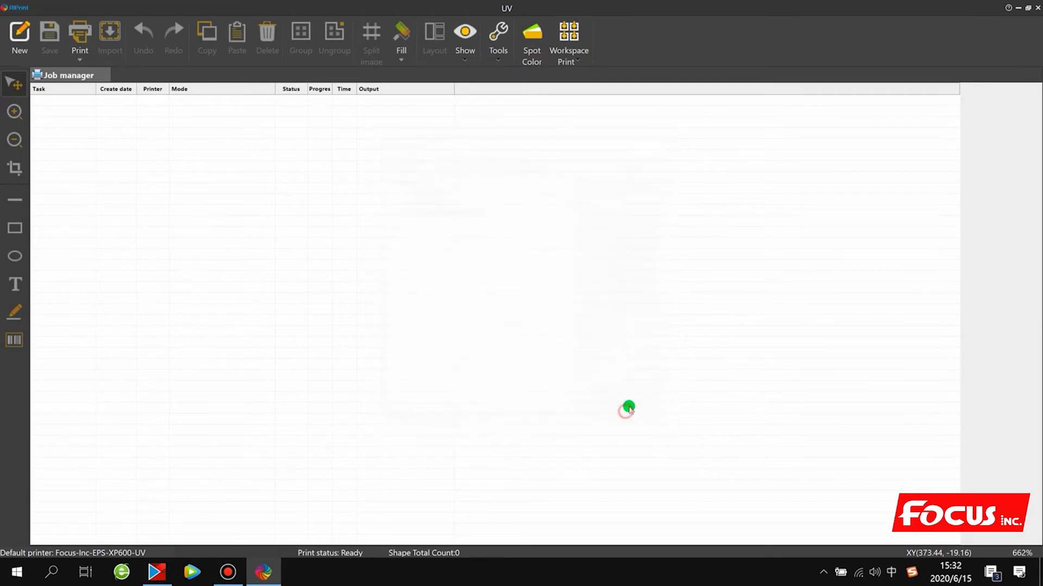
- Create a new canvas and import COMBO-JET TEST PHOTO C-W-V at its original size
left_click(26, 42)
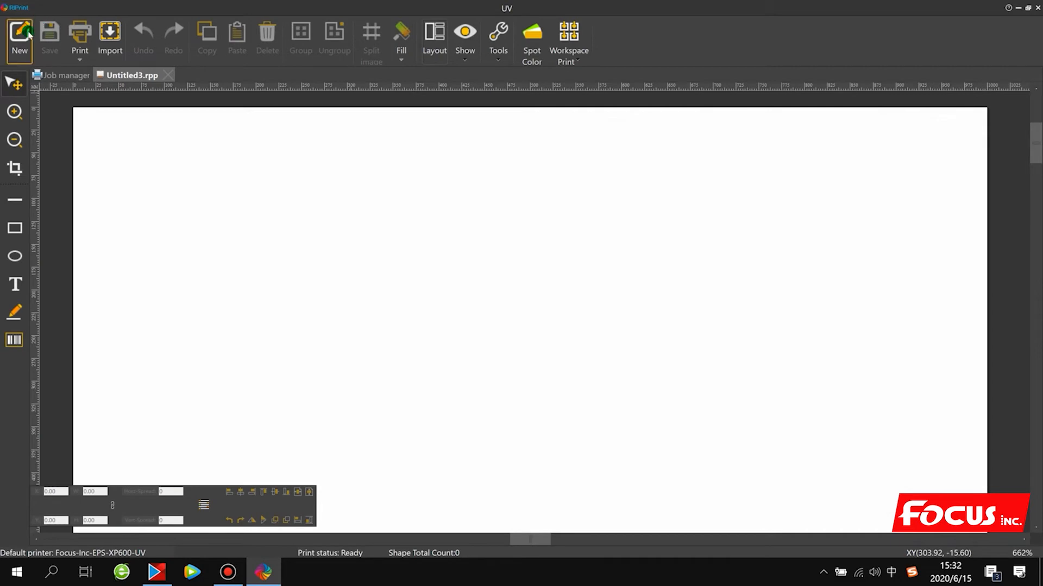
left_click(109, 37)
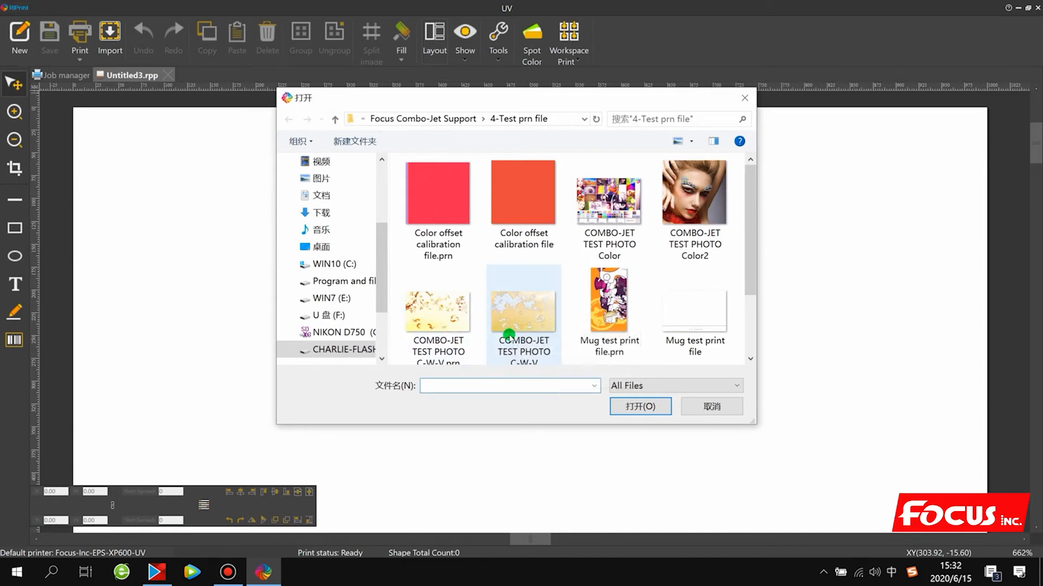
left_click(532, 321)
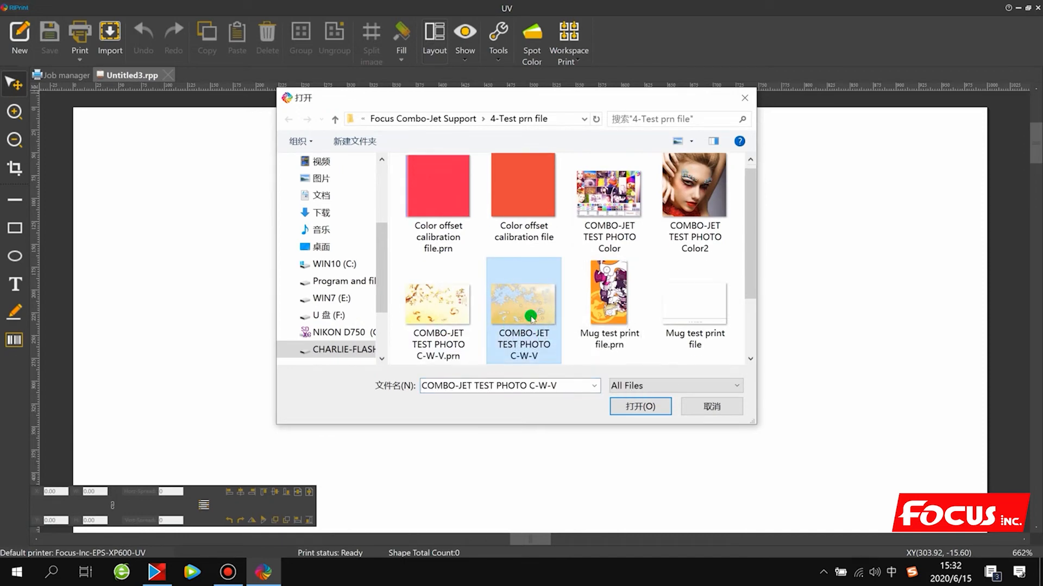
scroll(531, 317, "down", 2)
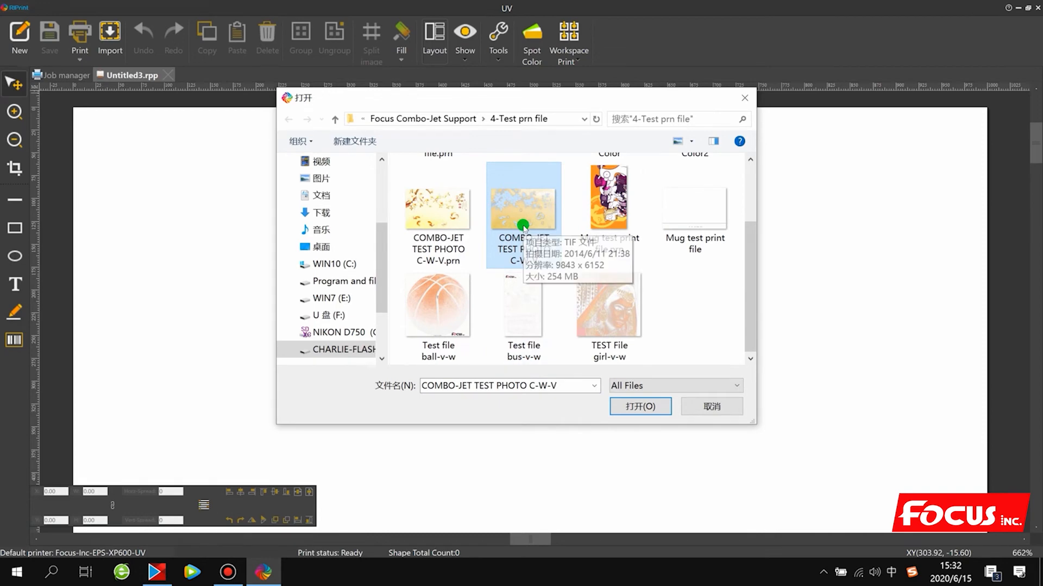
left_click(623, 403)
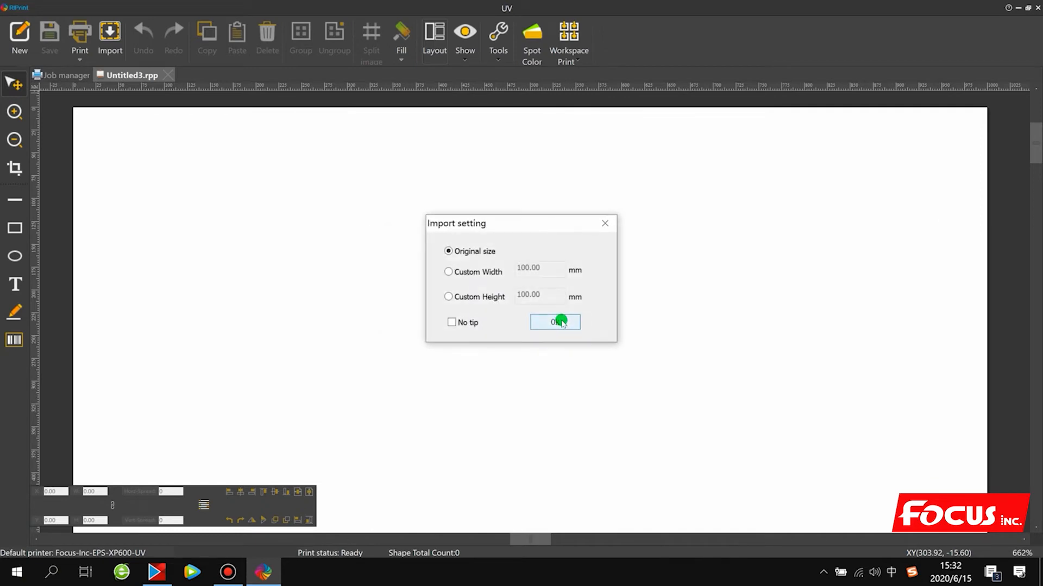
left_click(559, 322)
- Set the imported image's output width to 300 mm with the constraint ratio kept on
right_click(456, 275)
left_click(464, 216)
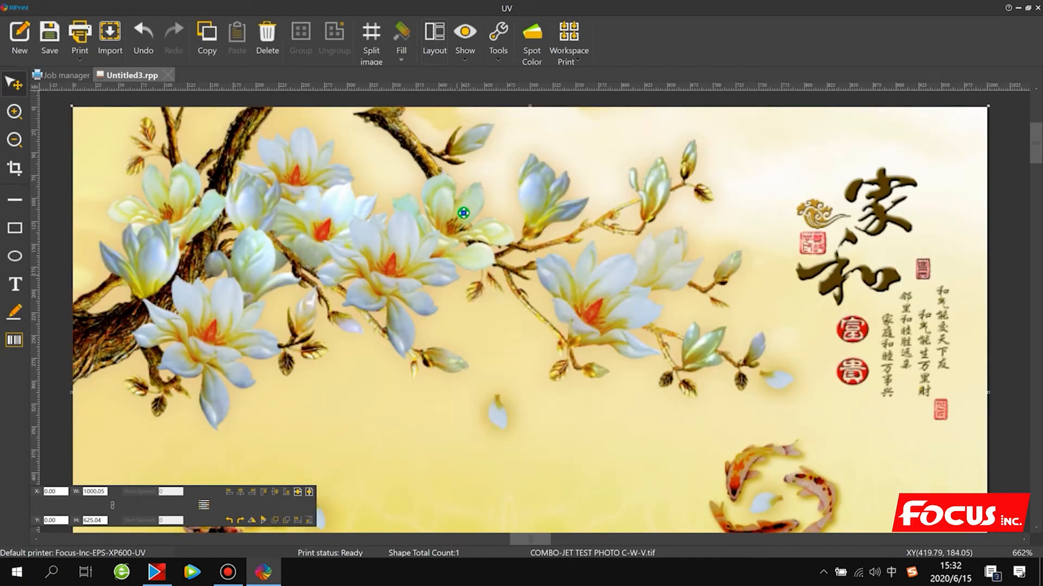
right_click(464, 215)
left_click(515, 355)
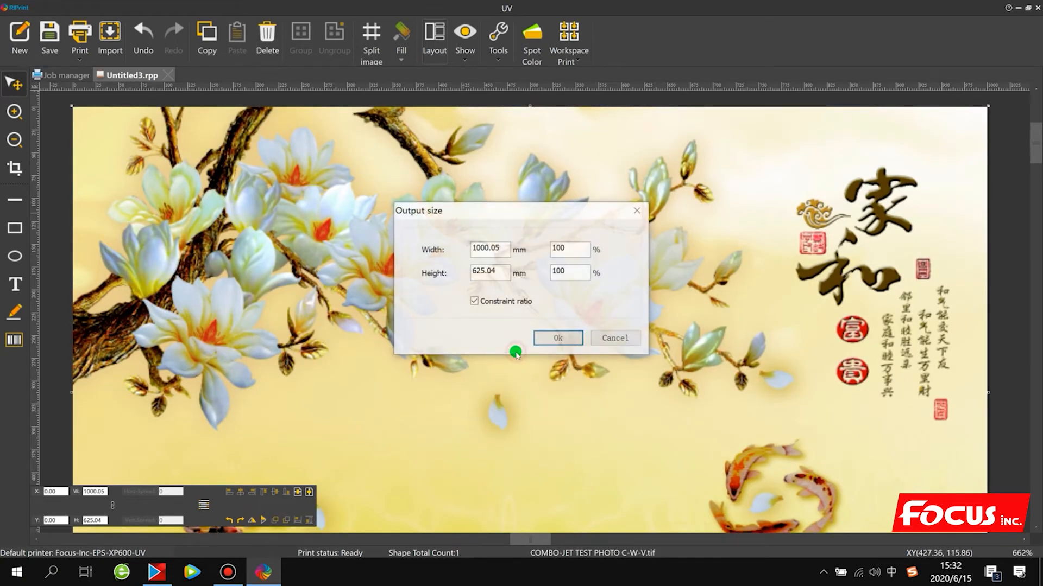
double_click(500, 247)
type("300")
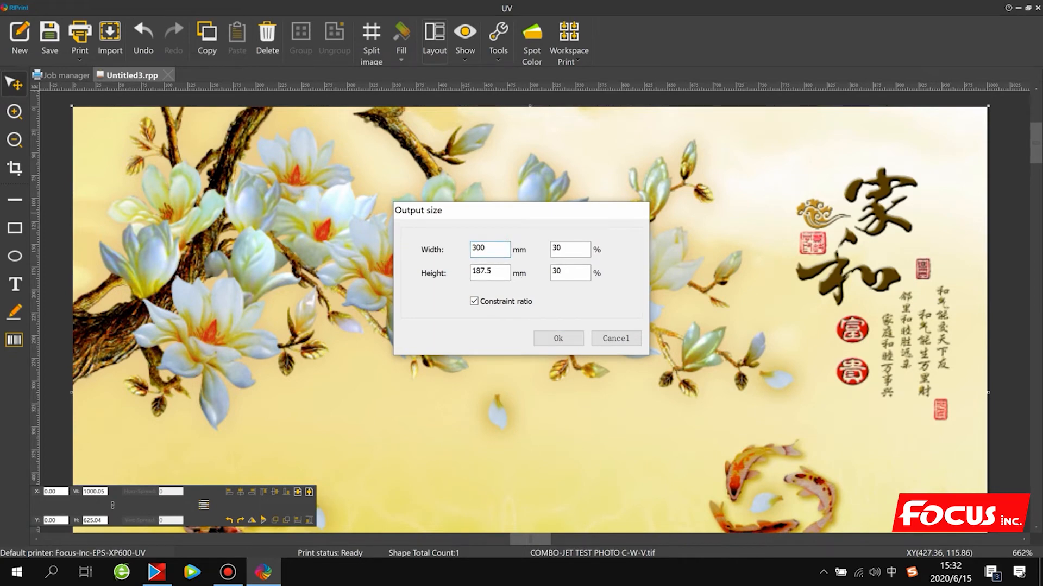
key("Return")
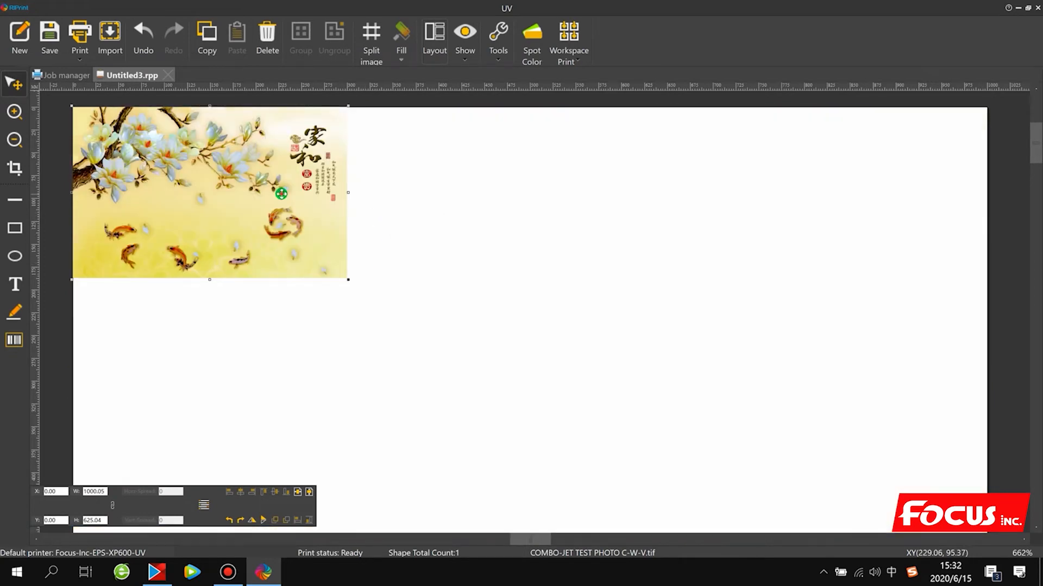
- Recheck the image's output size and place it near the canvas's upper-left corner, at about X 26, Y 13 mm
left_click_drag(282, 195, 359, 235)
right_click(358, 234)
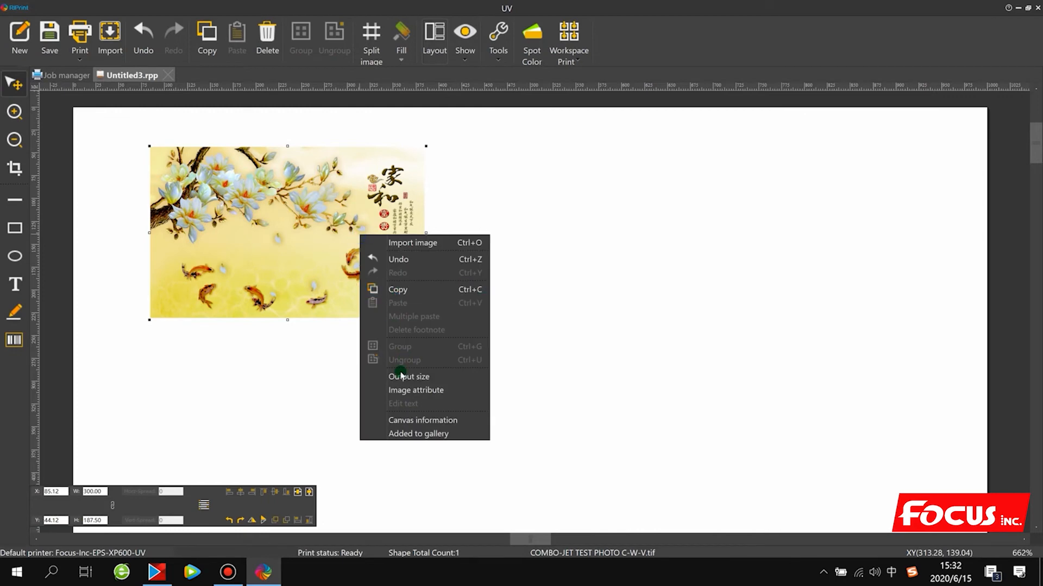
left_click(396, 373)
left_click(553, 341)
left_click_drag(258, 245, 205, 215)
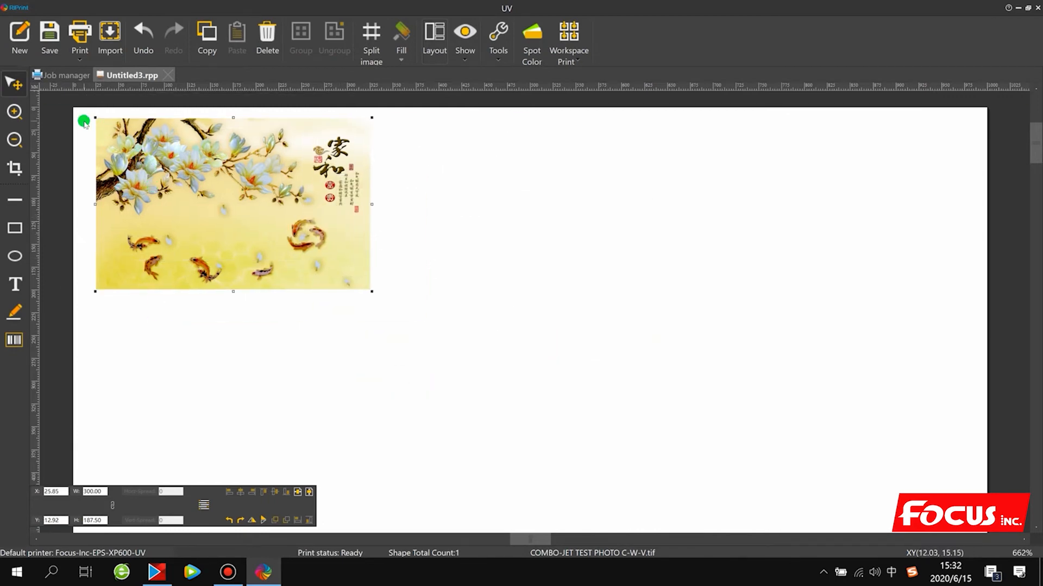
- Move the imported image further into the canvas, to about X 151, Y 70 mm
left_click_drag(175, 181, 174, 188)
left_click_drag(245, 238, 197, 202)
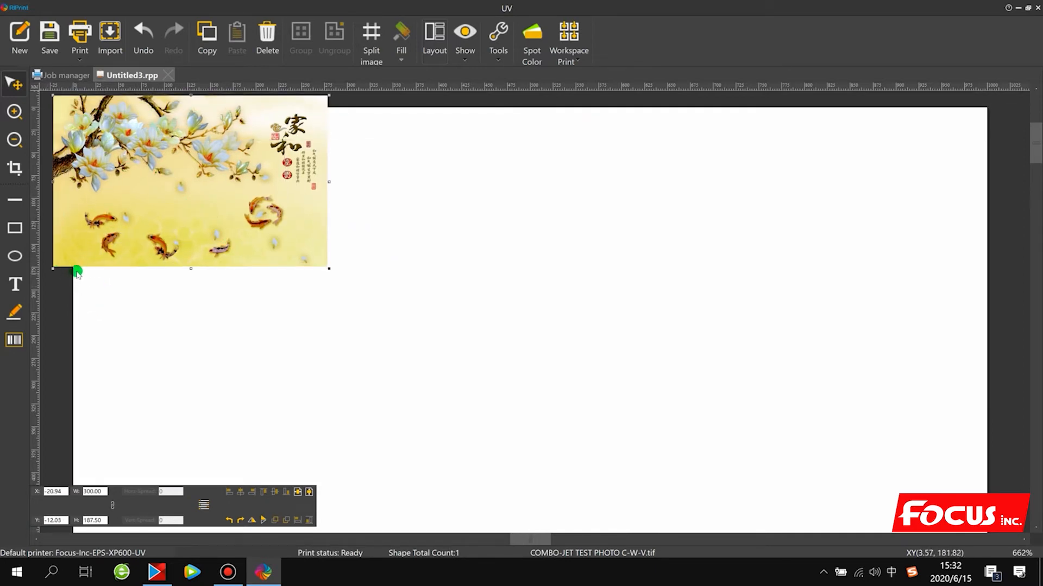
left_click_drag(124, 207, 304, 267)
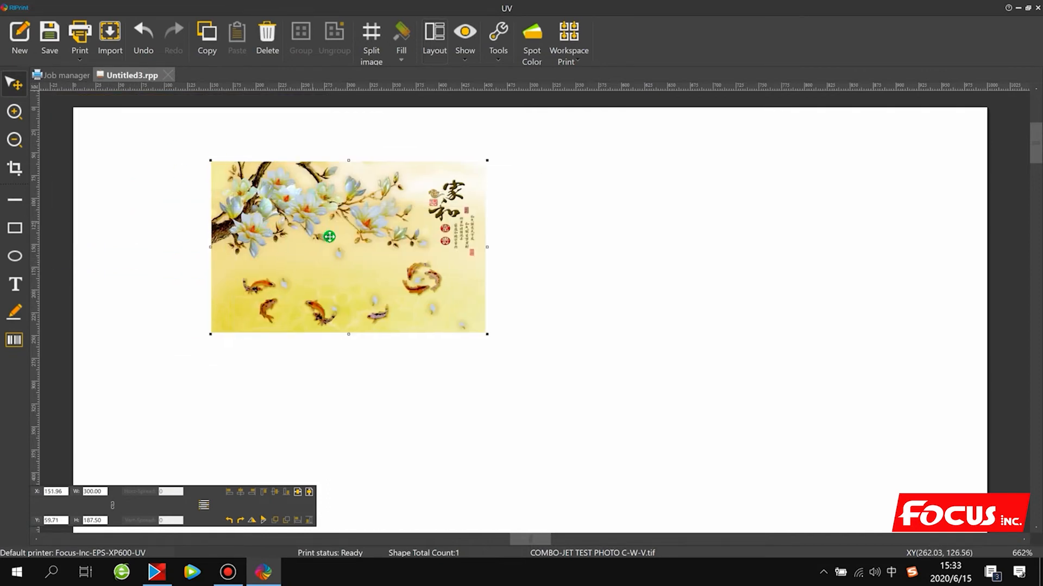
left_click_drag(328, 230, 290, 237)
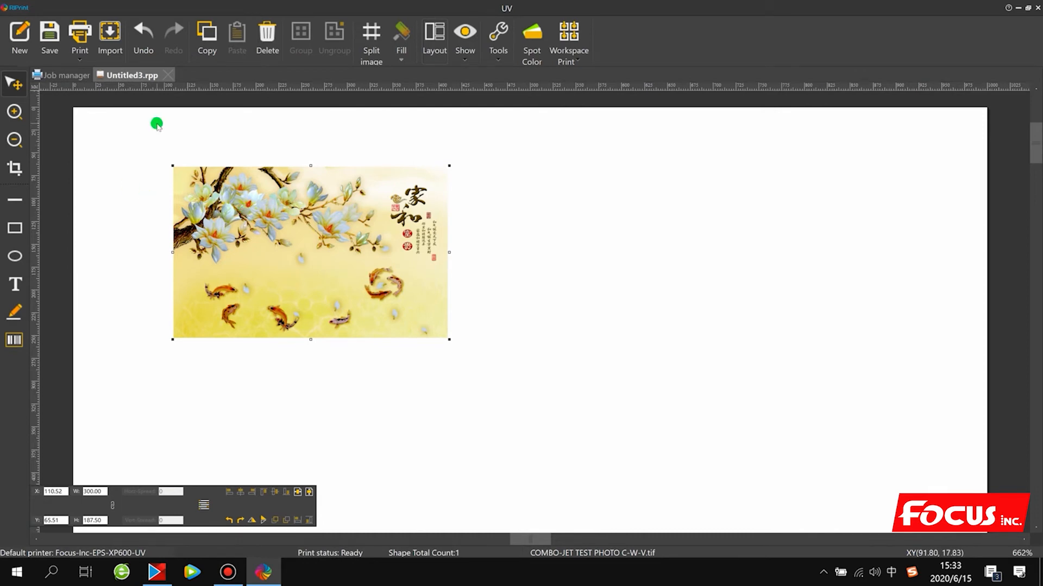
left_click_drag(278, 247, 326, 250)
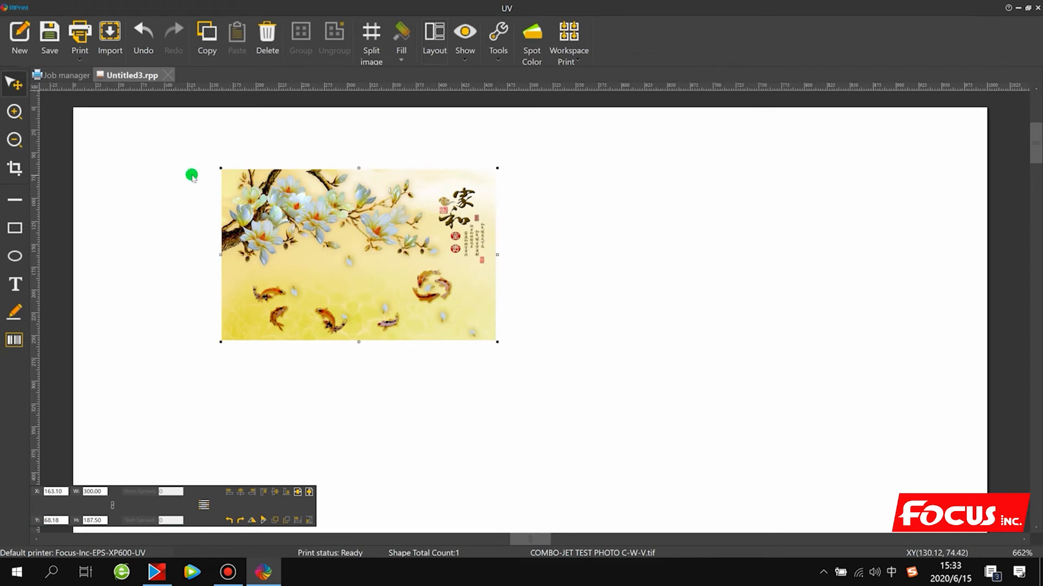
left_click_drag(400, 240, 387, 243)
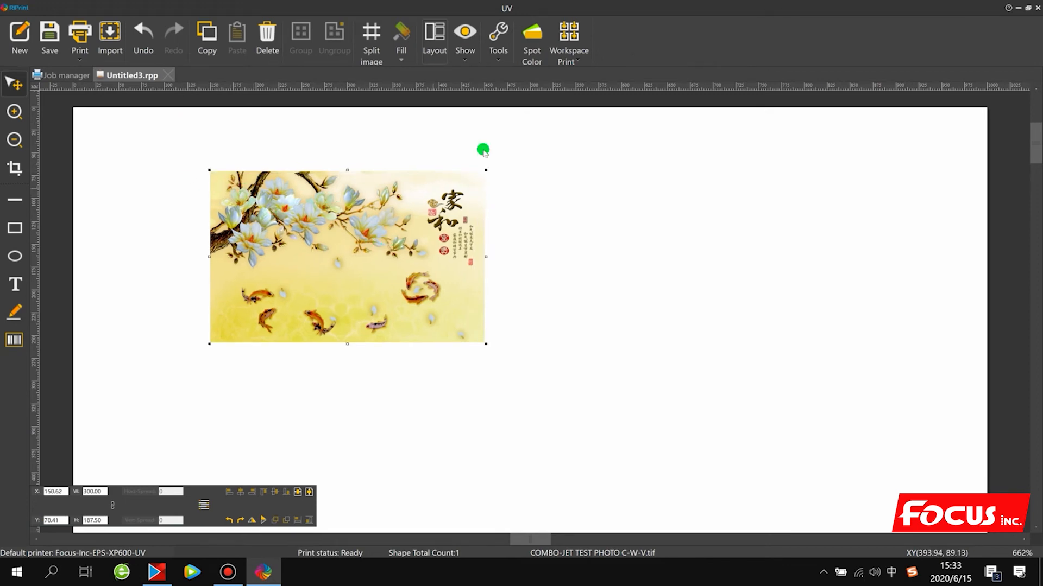
- In the spot color settings, set the first spot color's data source to Spot with a density increase of 100
left_click(531, 41)
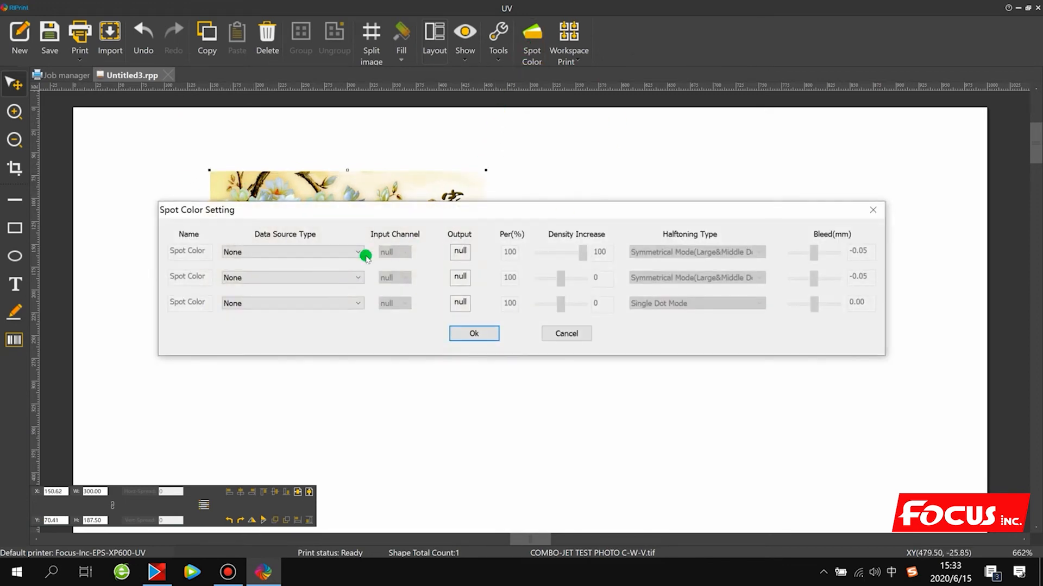
left_click(259, 252)
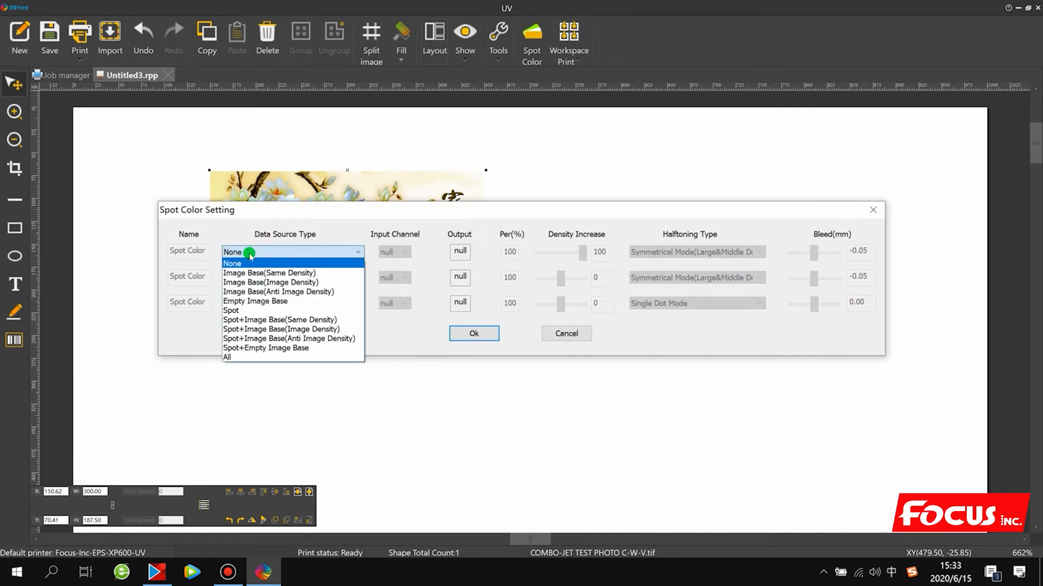
left_click(245, 310)
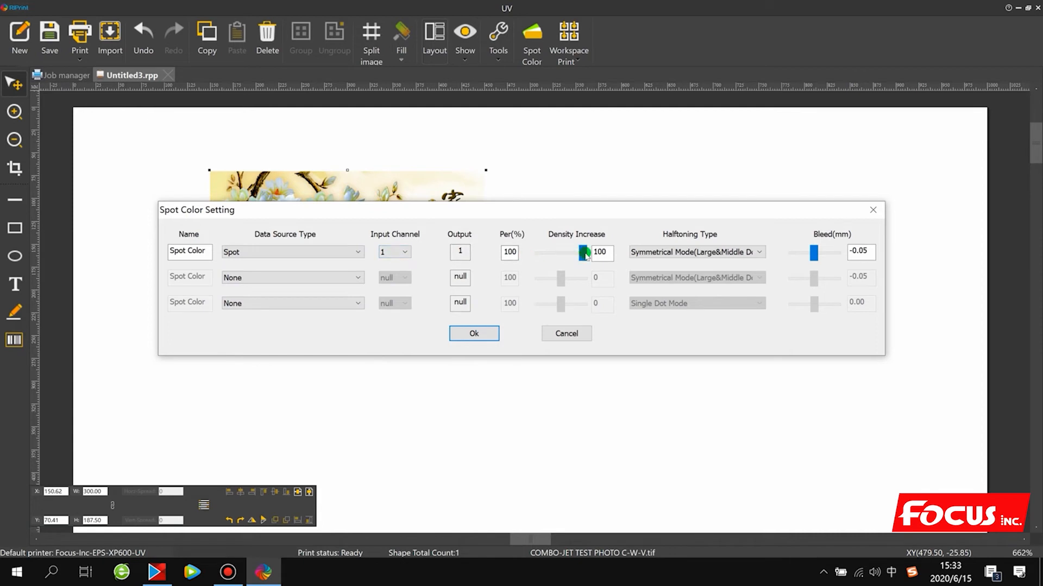
left_click_drag(581, 255, 539, 256)
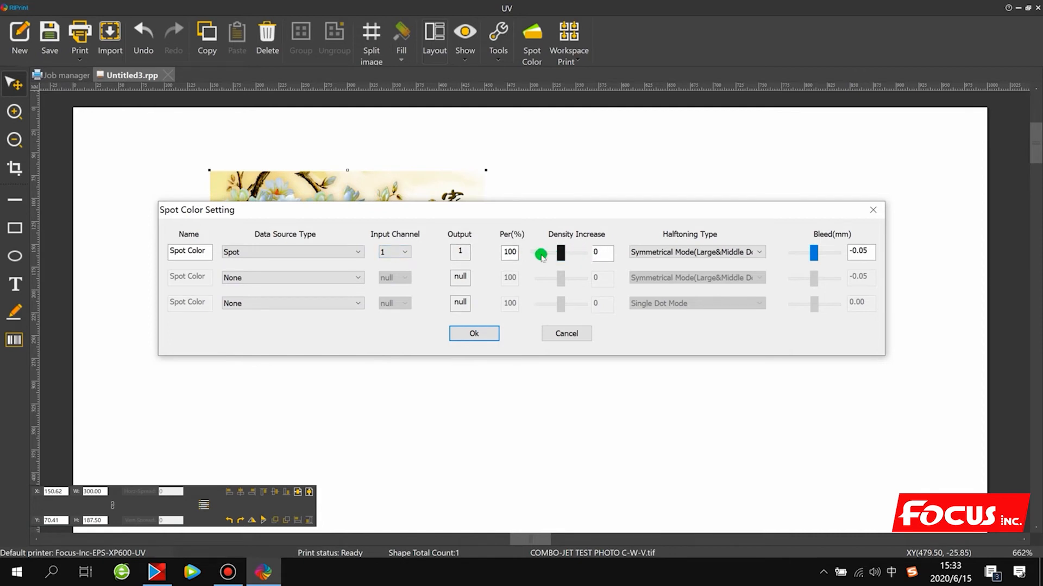
left_click(228, 253)
left_click_drag(568, 260, 589, 257)
- Try Image Base(Same Density) as the first spot color's data source, and return it to Spot
left_click(280, 251)
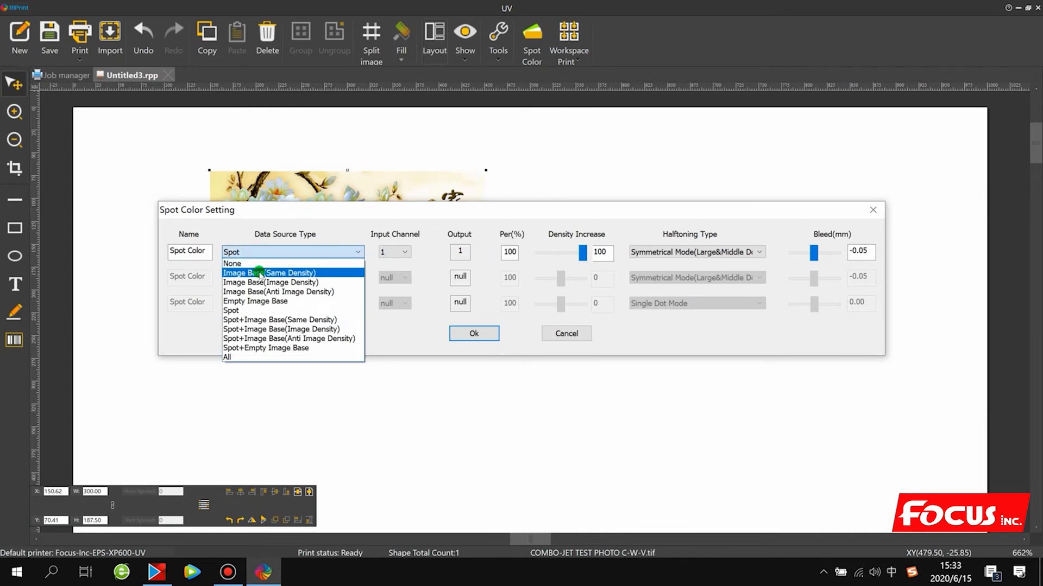
left_click(260, 274)
left_click(296, 253)
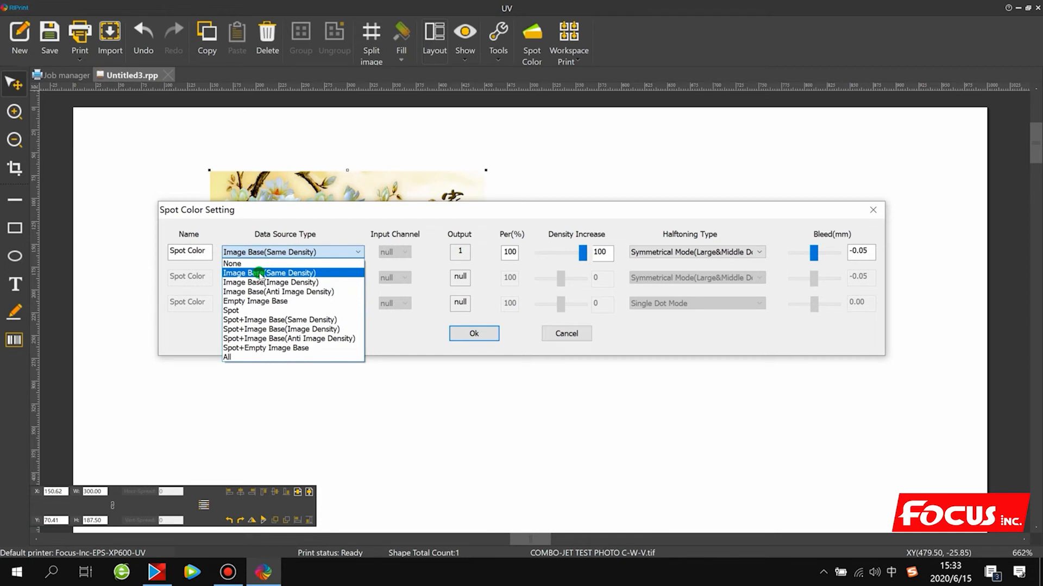
left_click(575, 255)
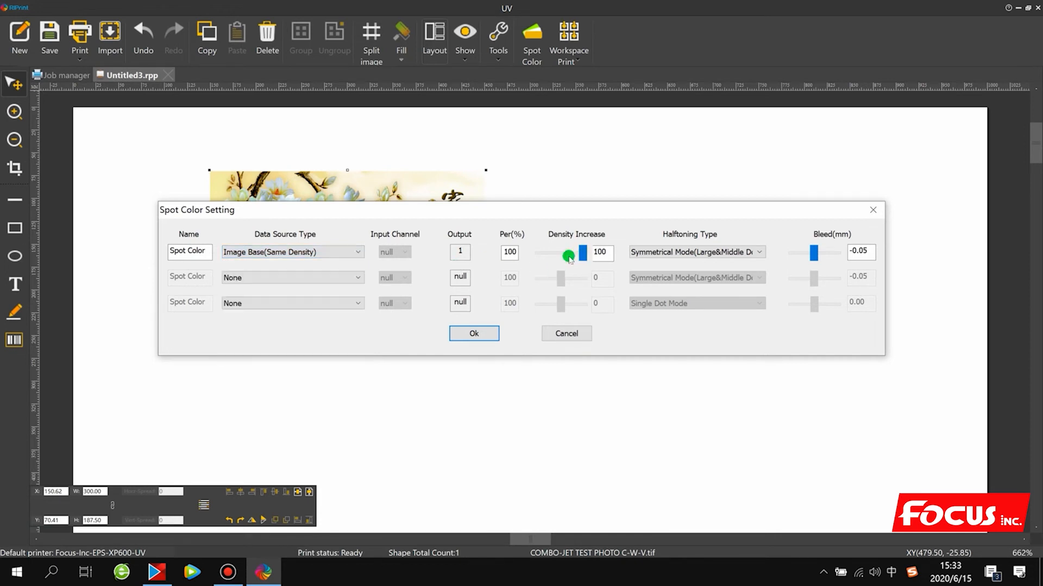
mouse_move(583, 255)
left_mouse_down()
mouse_move(568, 256)
mouse_move(594, 258)
left_mouse_up()
left_click(352, 252)
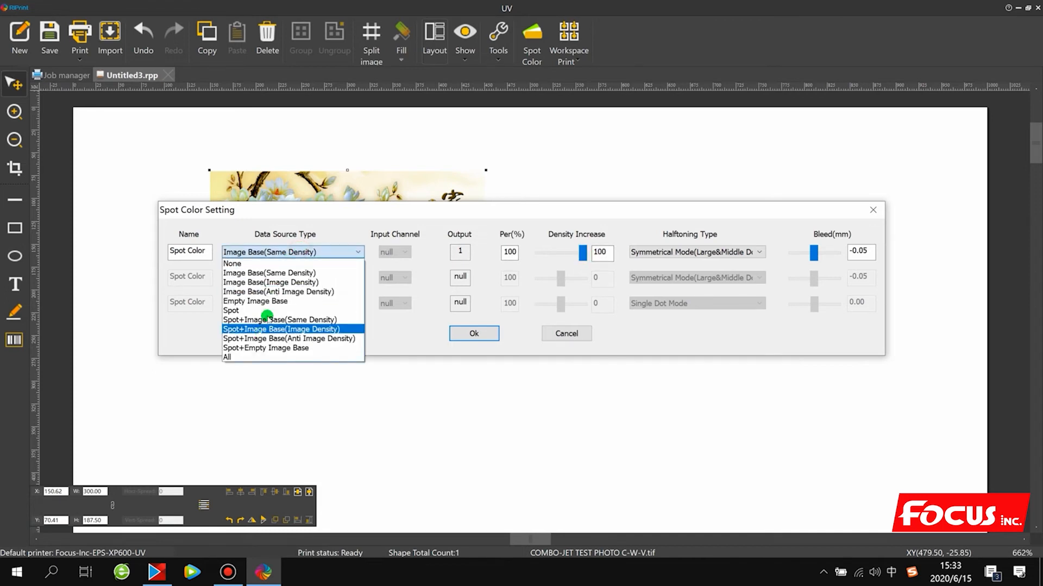
left_click(267, 314)
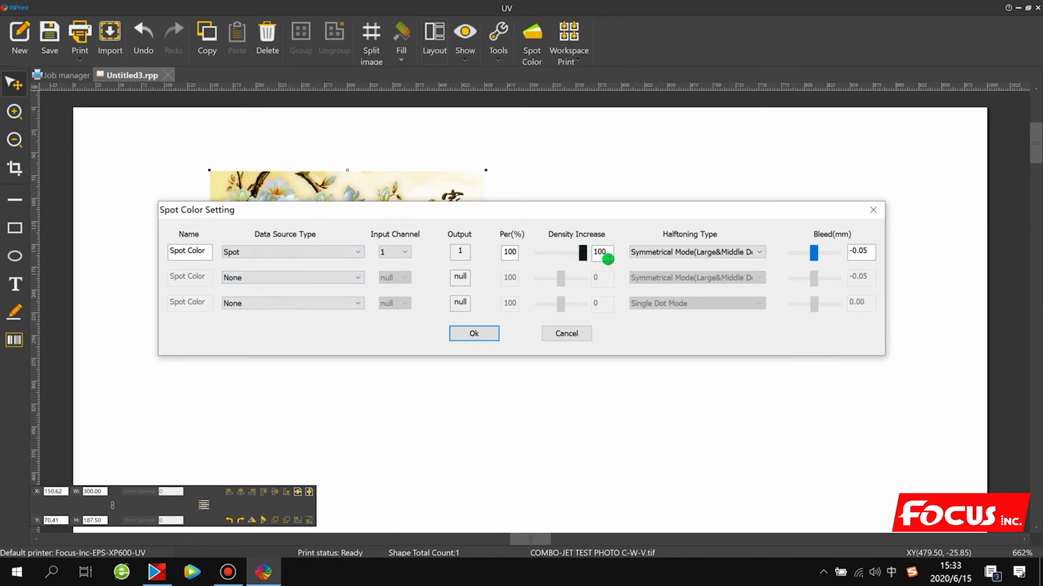
- Set the first spot color's halftoning type to Symmetrical Mode
left_click(689, 252)
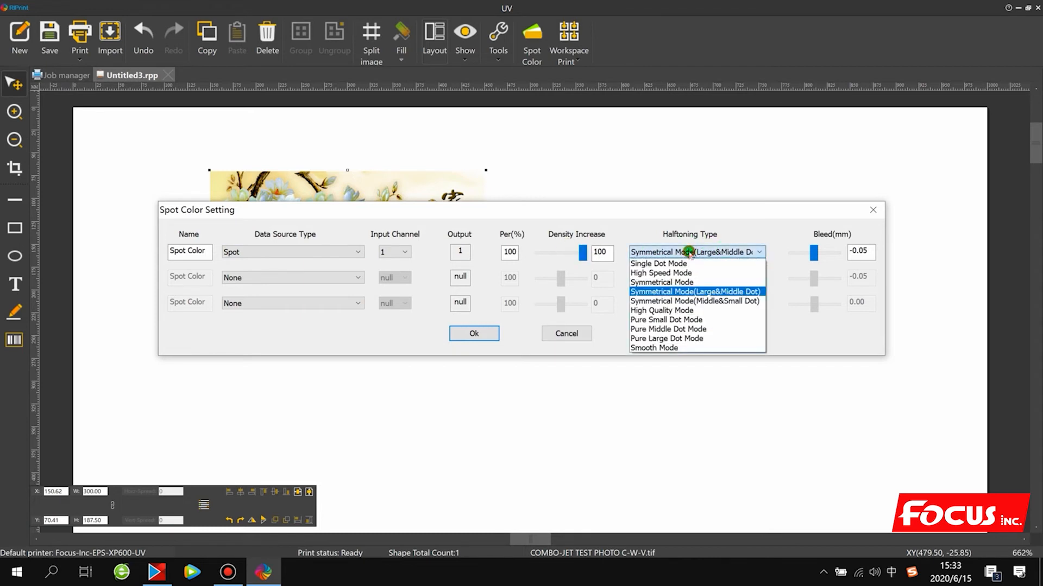
left_click(675, 292)
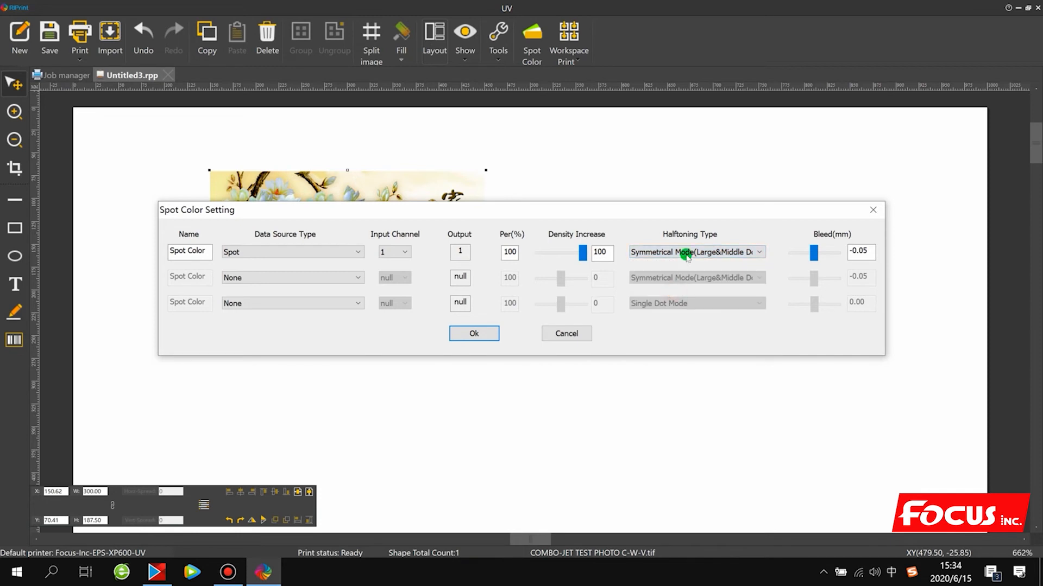
left_click(695, 252)
left_click(690, 291)
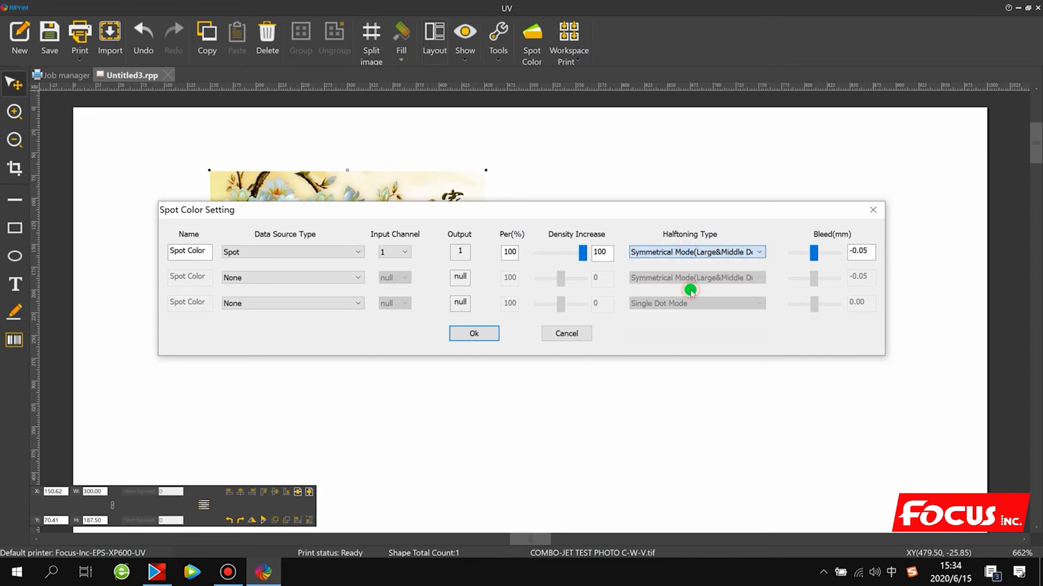
left_click(698, 252)
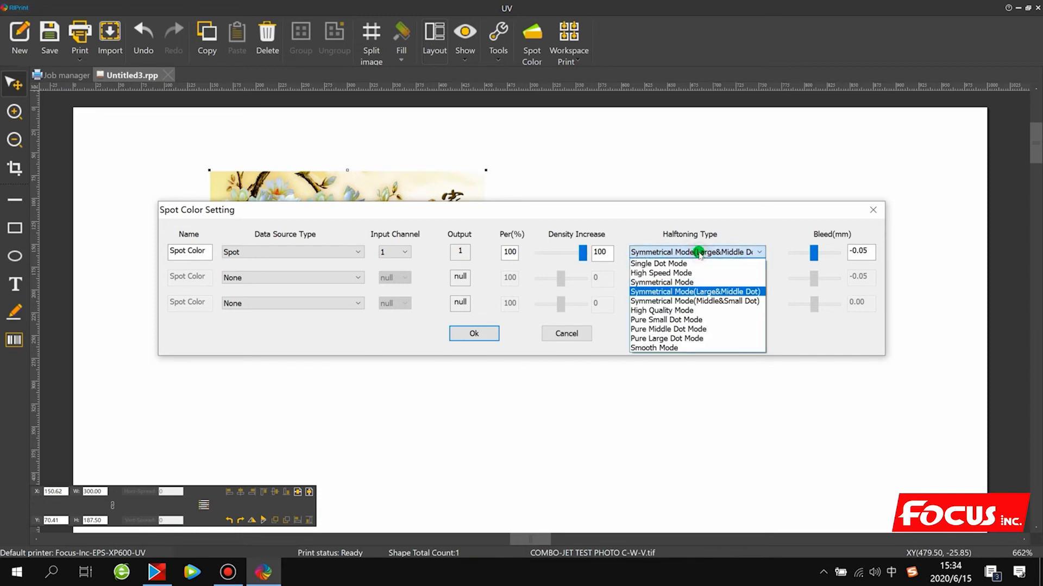
left_click(695, 291)
left_click(690, 253)
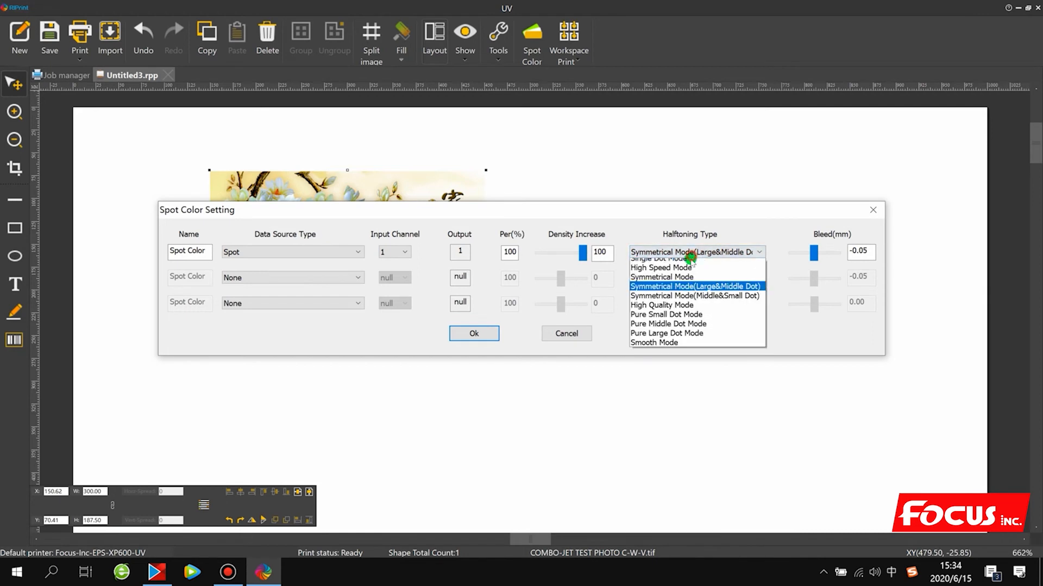
left_click(687, 283)
left_click(693, 252)
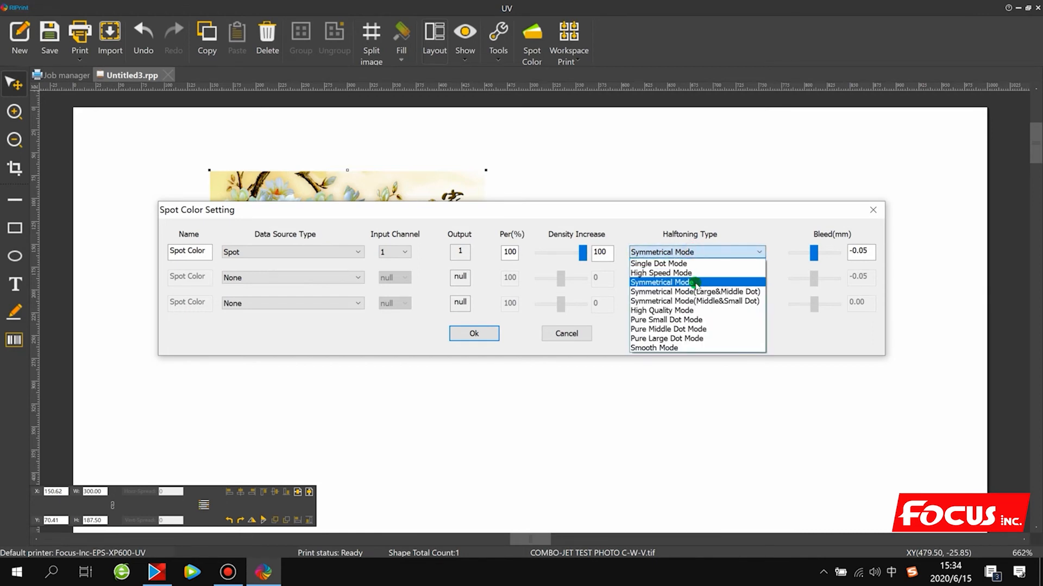
left_click(695, 283)
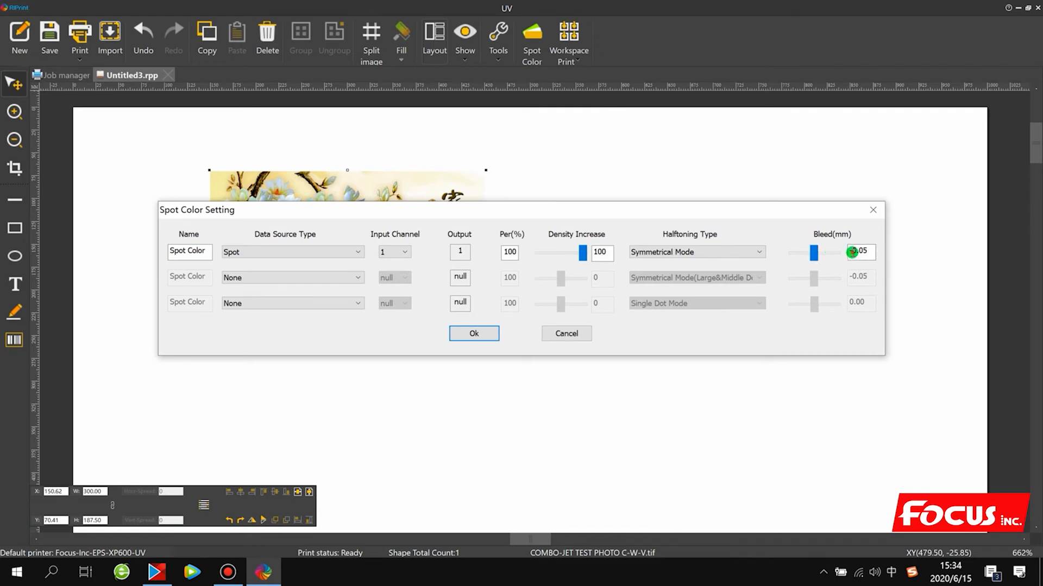
- Try a bleed of -0.85 mm for the first spot color, and return it to -0.05 mm
left_click_drag(852, 251, 814, 258)
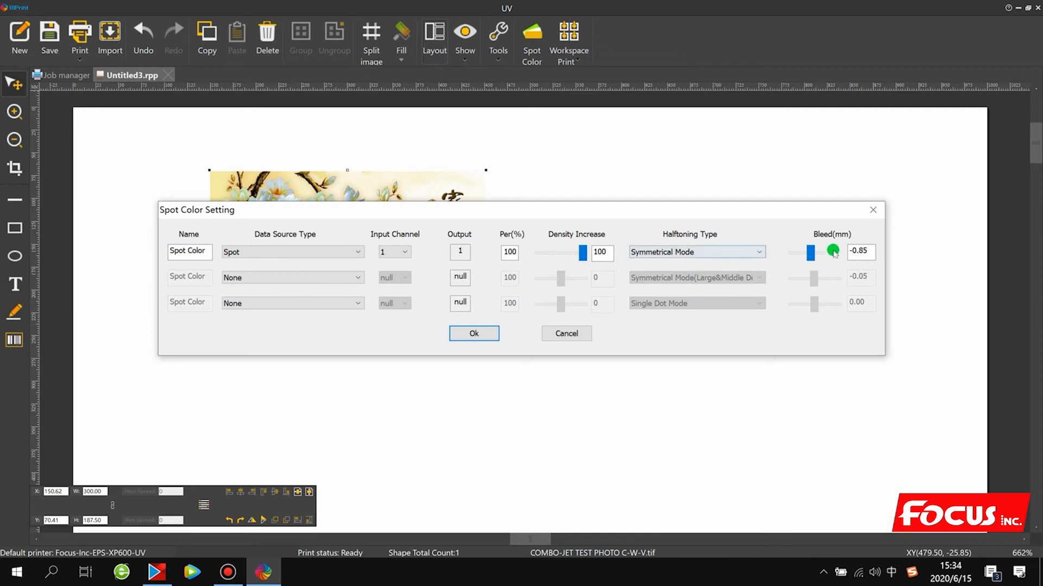
left_click_drag(871, 250, 854, 248)
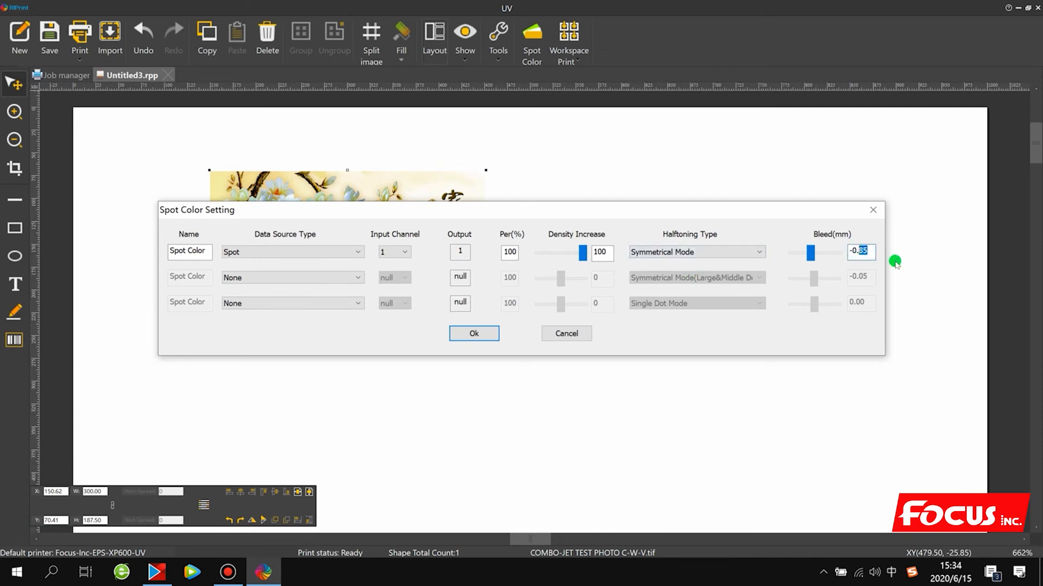
type("0")
left_click_drag(414, 206, 432, 297)
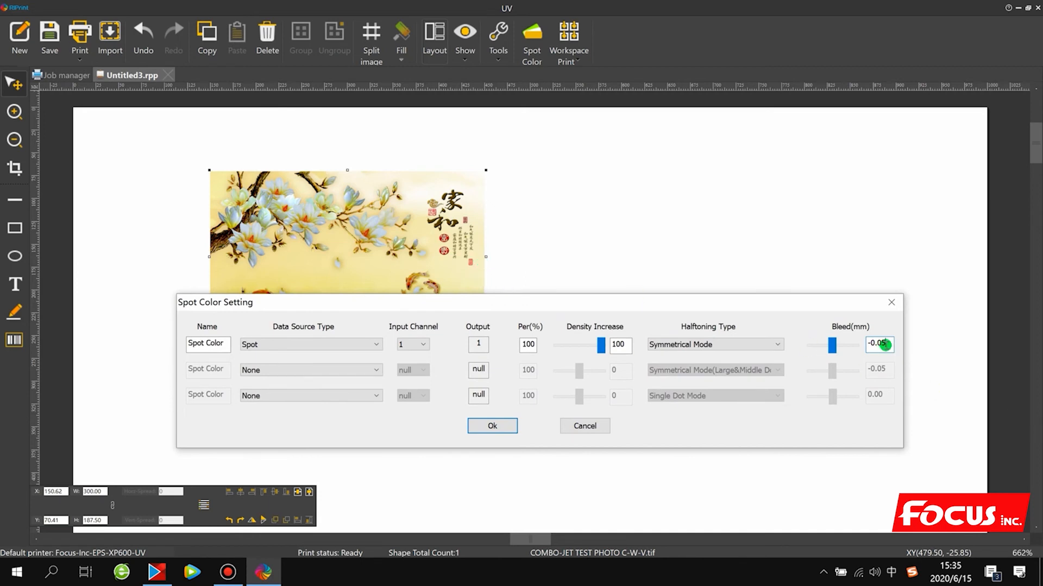
left_click_drag(816, 303, 835, 266)
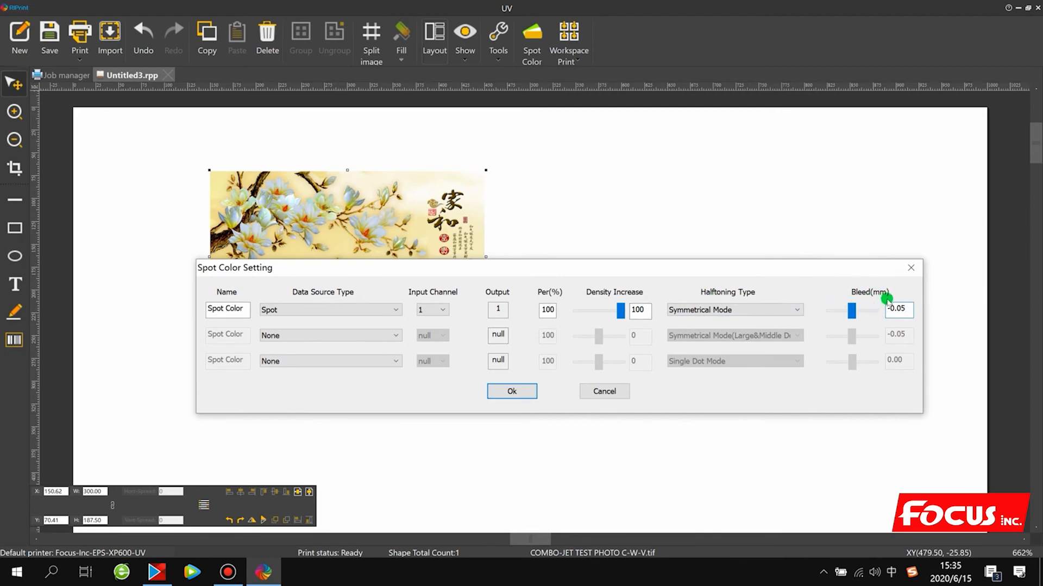
- Set the second spot color to Spot on input channel 2 with density increase 100 and Symmetrical Mode, and apply the settings
left_click(268, 335)
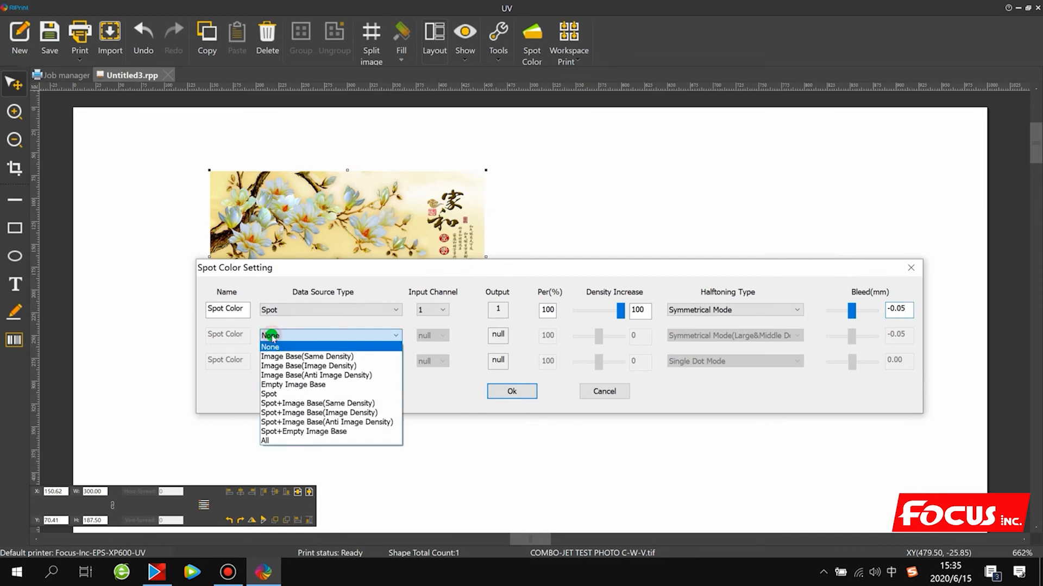
left_click(270, 394)
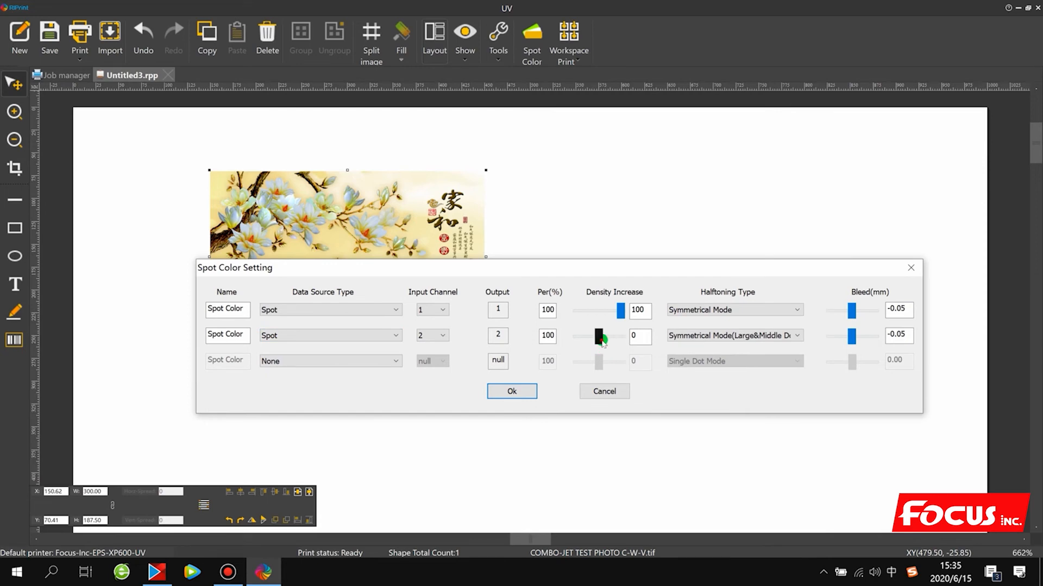
left_click_drag(599, 337, 631, 338)
left_click(717, 335)
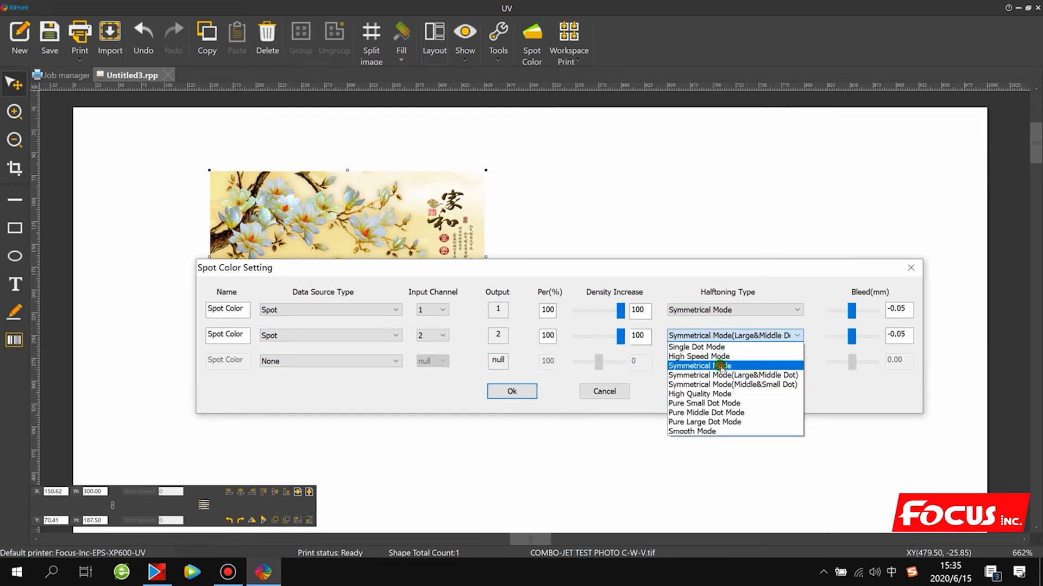
left_click(720, 366)
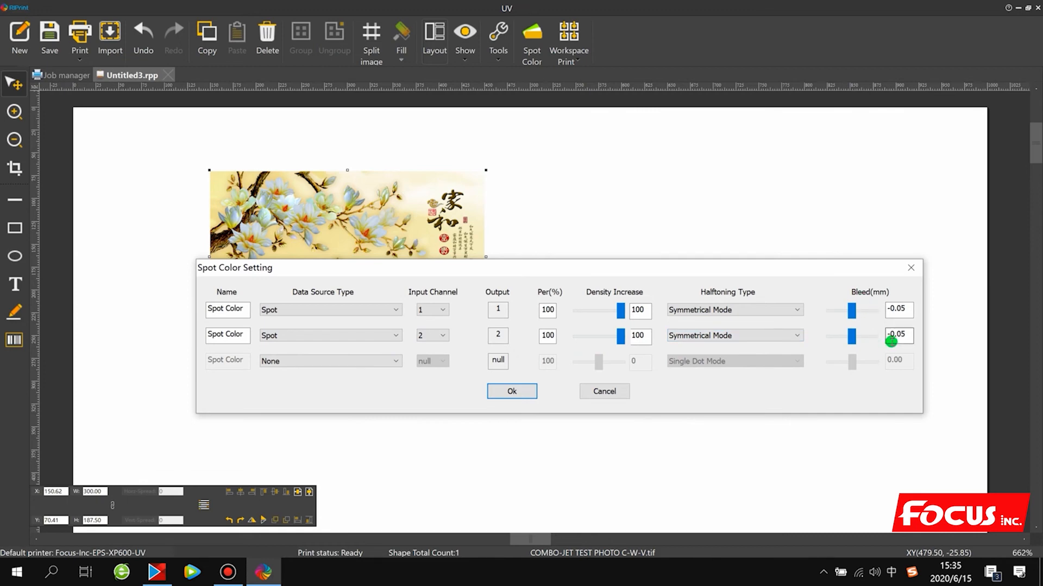
left_click(513, 392)
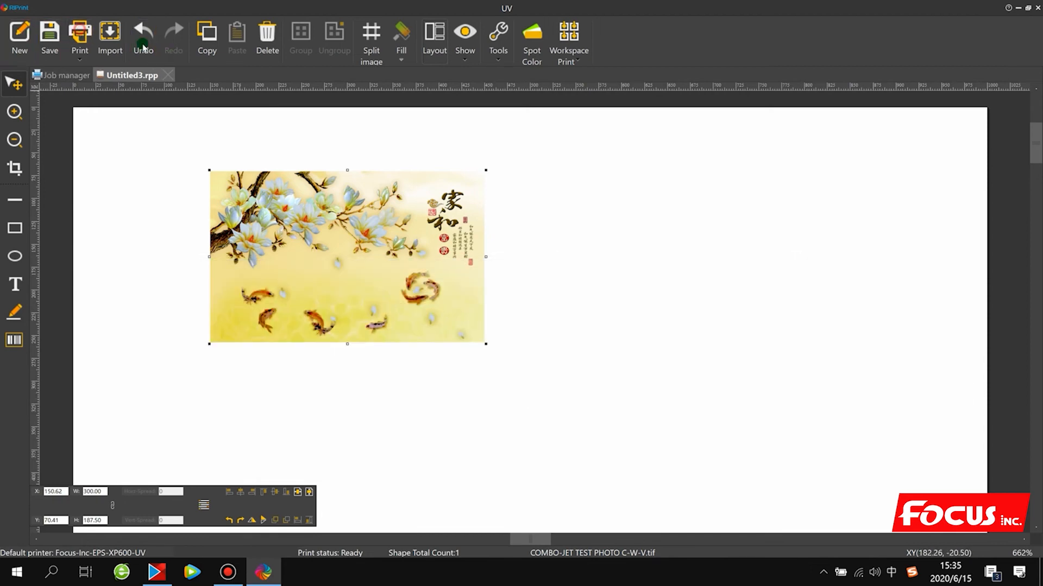
- Choose the FOCUS_7_AC_720x720_8PASS_SOFT_UV_INK solution for the print, reviewing its color order, PASS and ICC options
left_click(80, 33)
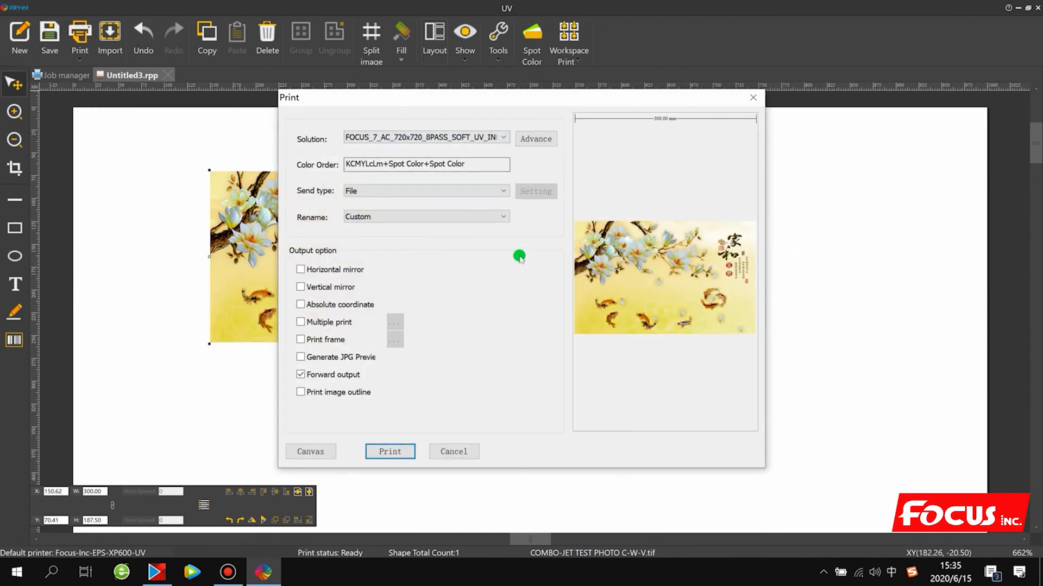
left_click(474, 140)
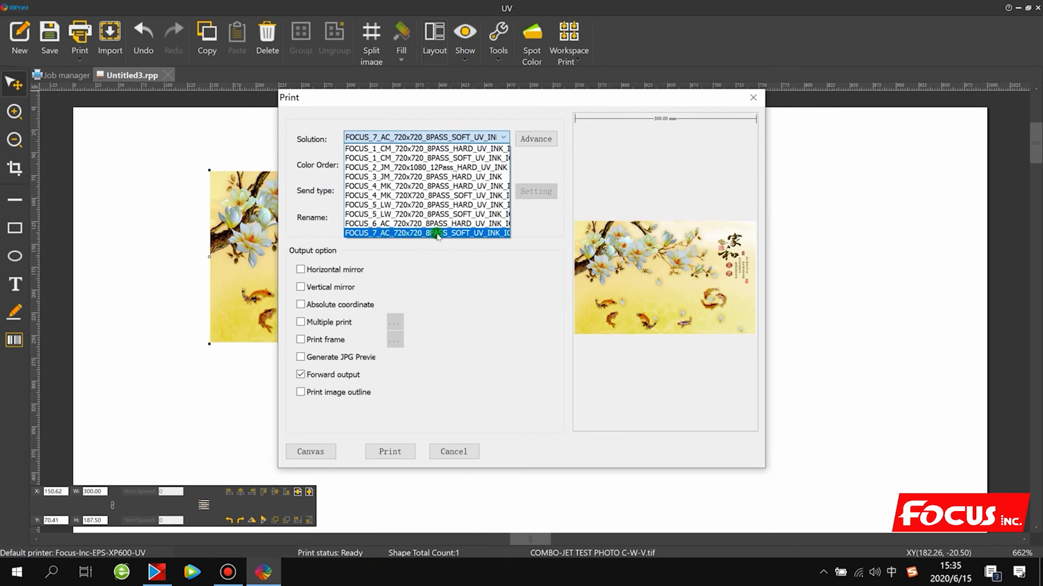
left_click(466, 233)
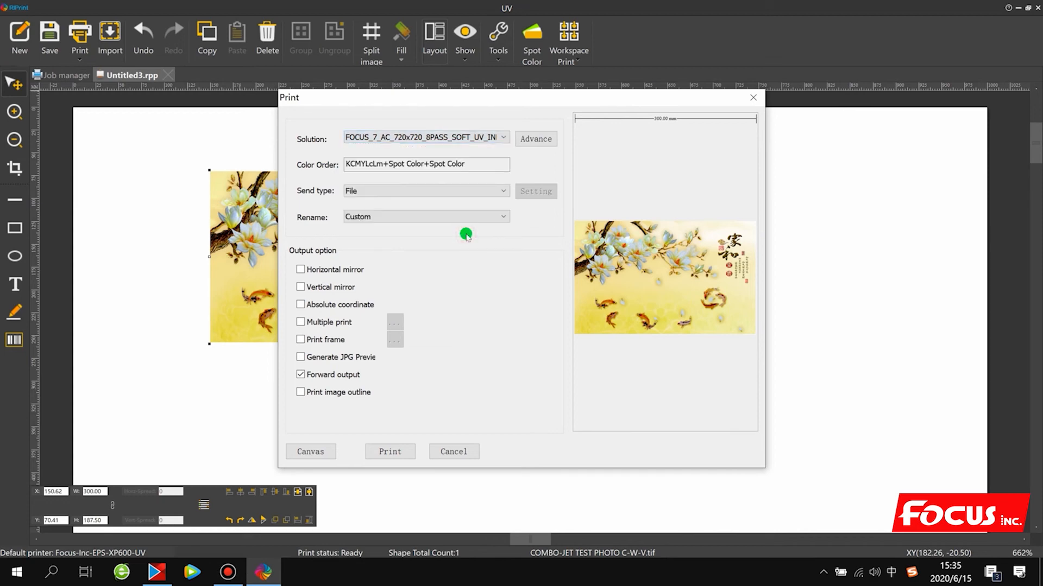
left_click(535, 139)
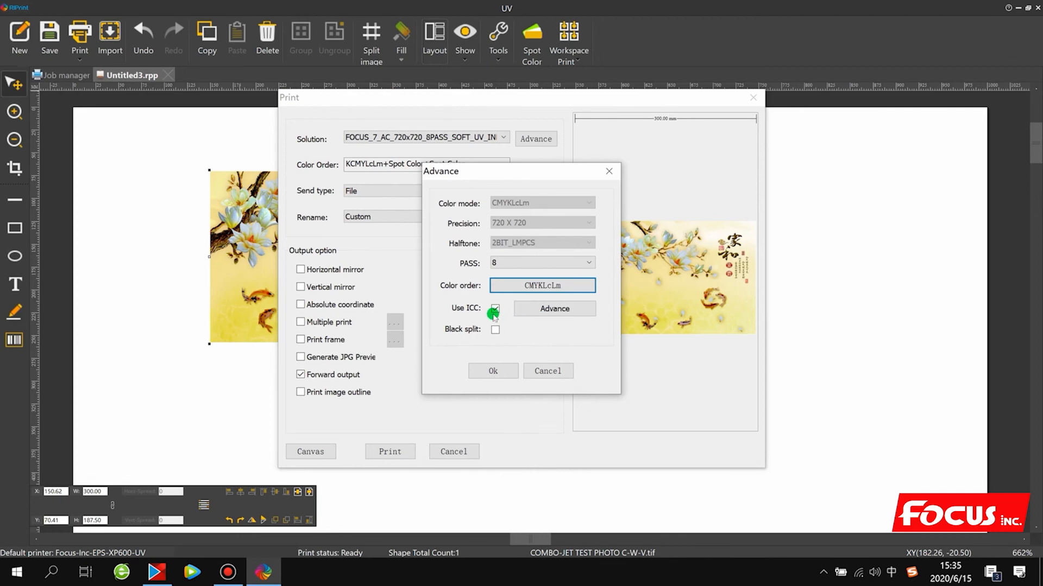
left_click(492, 371)
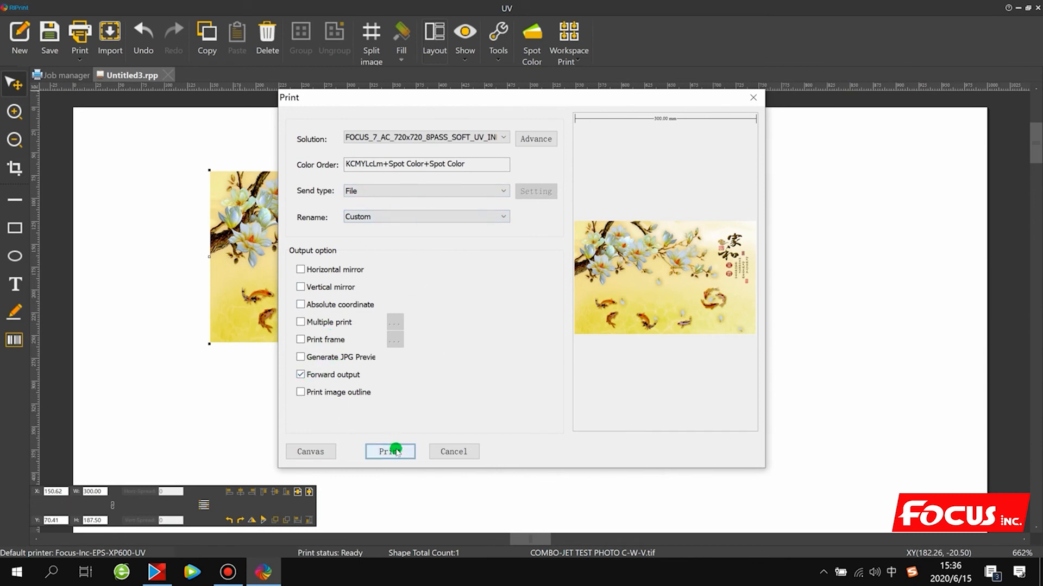
left_click(378, 137)
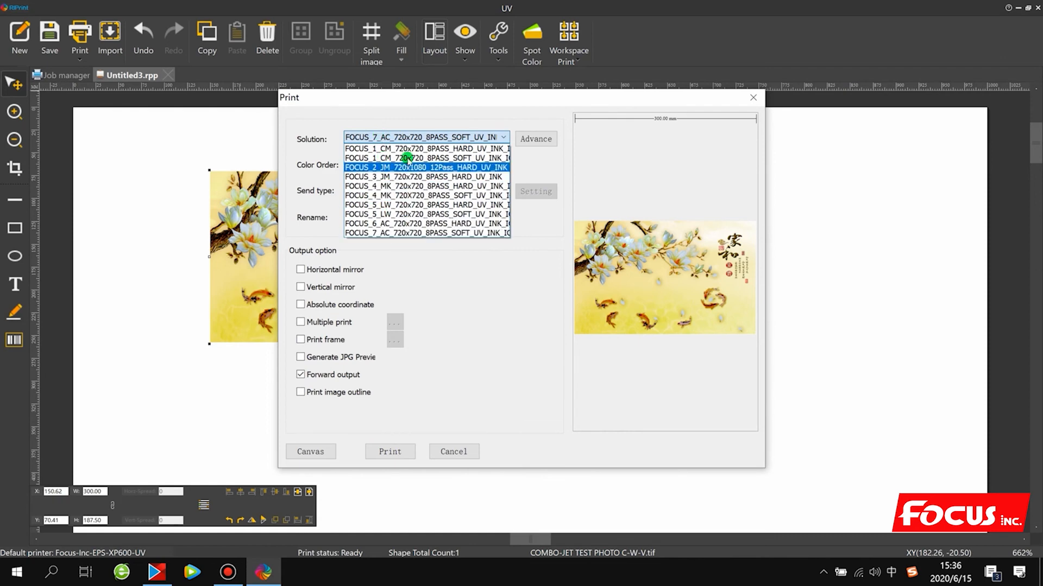
left_click(404, 235)
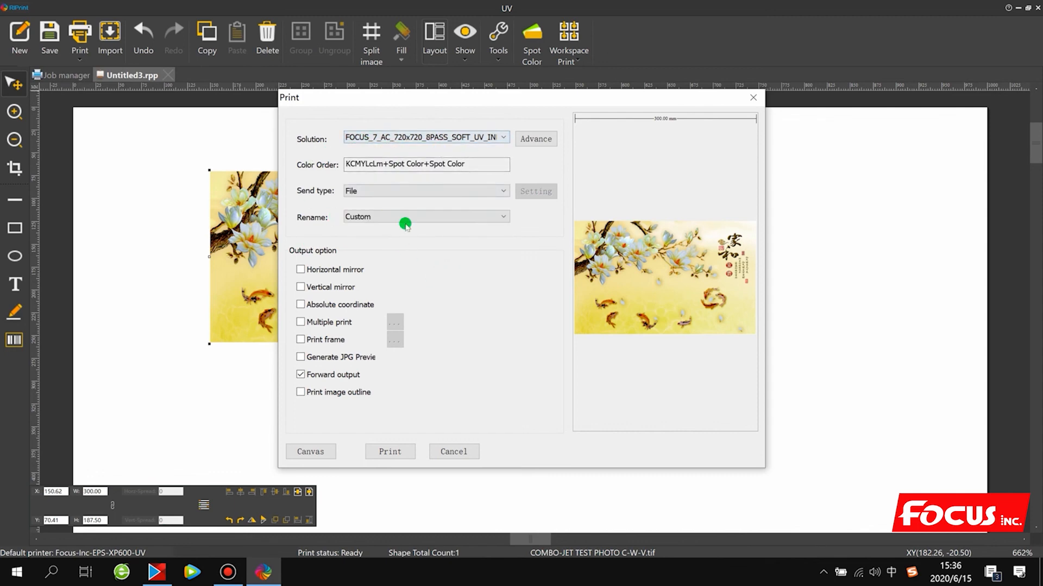
- Output the print as the PRN file COMBO-JET TEST PHOTO C-W-V in the 4-Test prn file folder, overwriting the existing file, and select its job
left_click(389, 455)
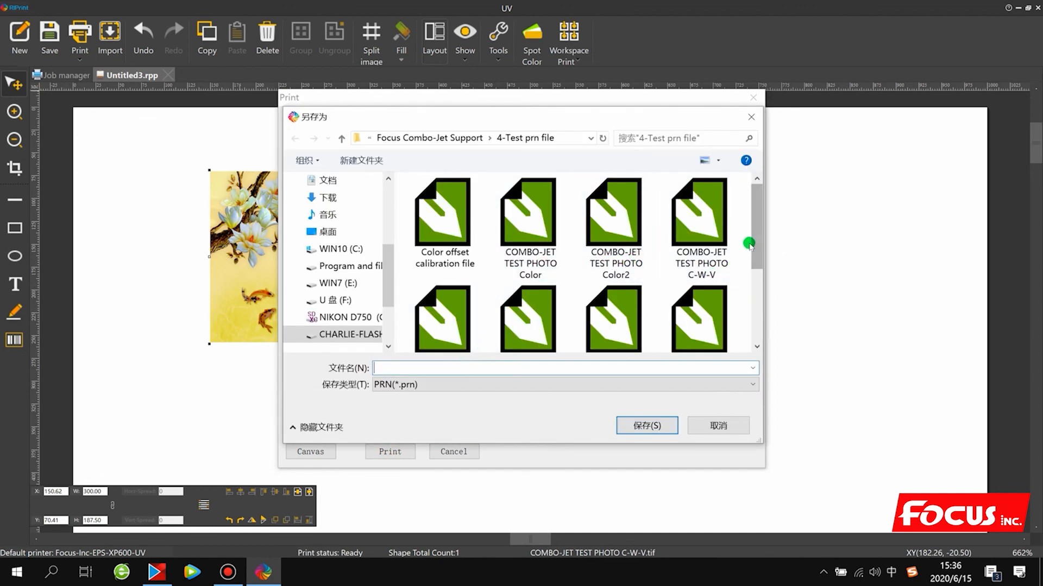
left_click(707, 234)
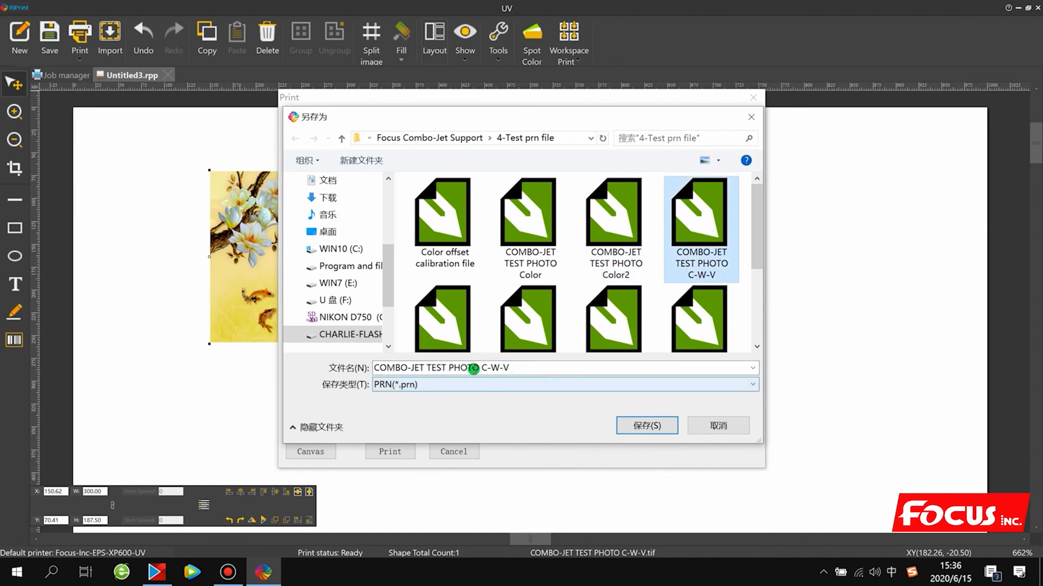
left_click_drag(755, 250, 750, 337)
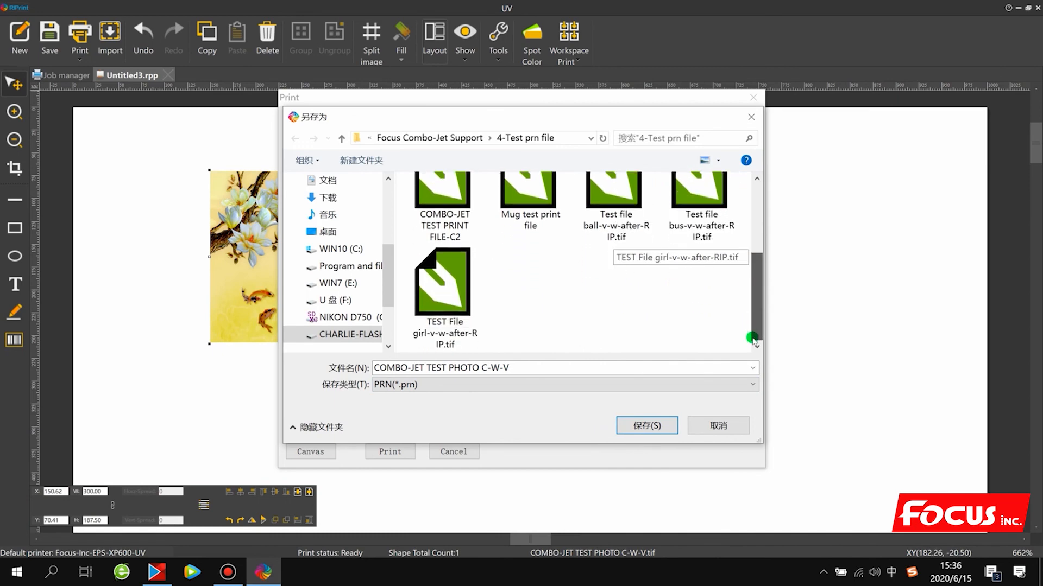
left_click(649, 425)
left_click(565, 293)
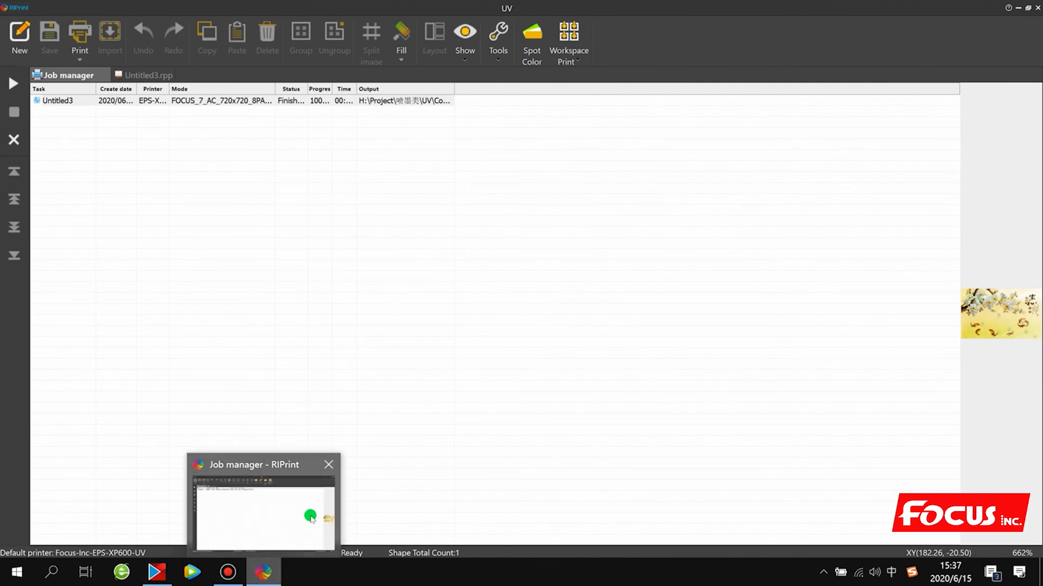
left_click(354, 256)
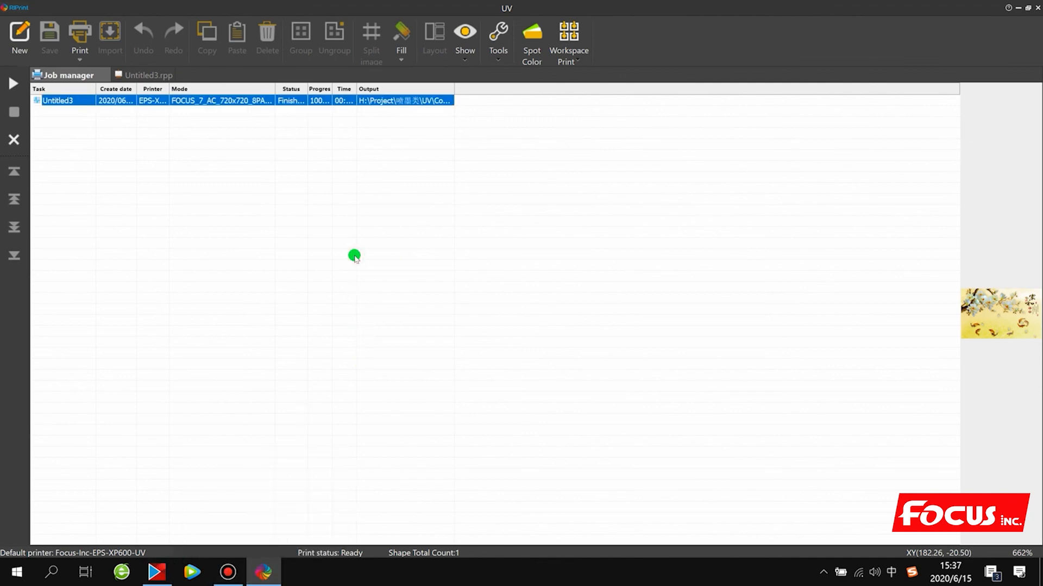